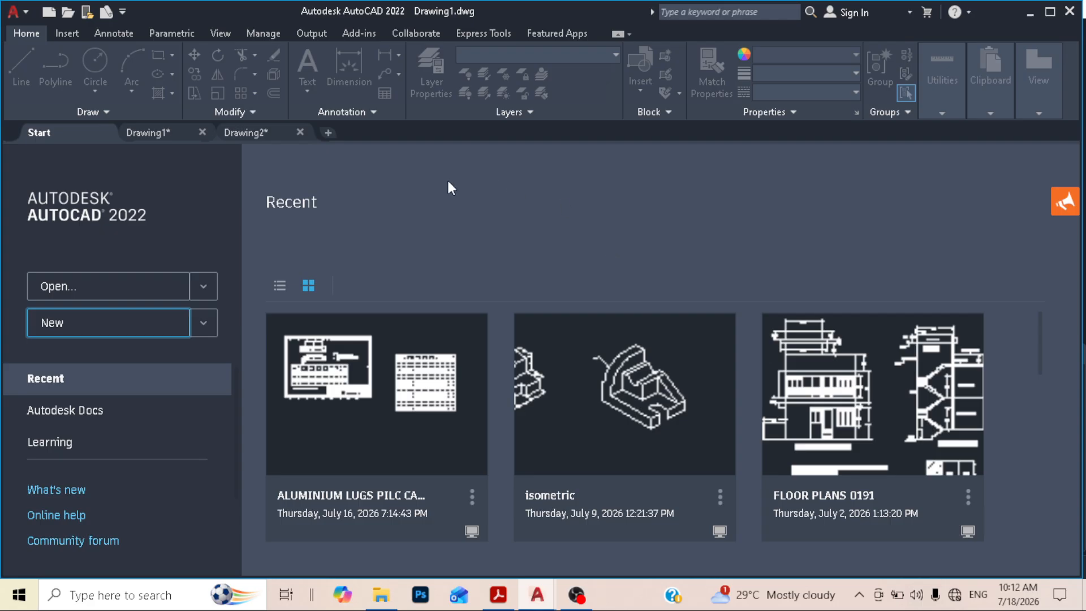
# Open the Drawing1 drawing and view its reference image of the elliptical plate.
pyautogui.click(153, 133)
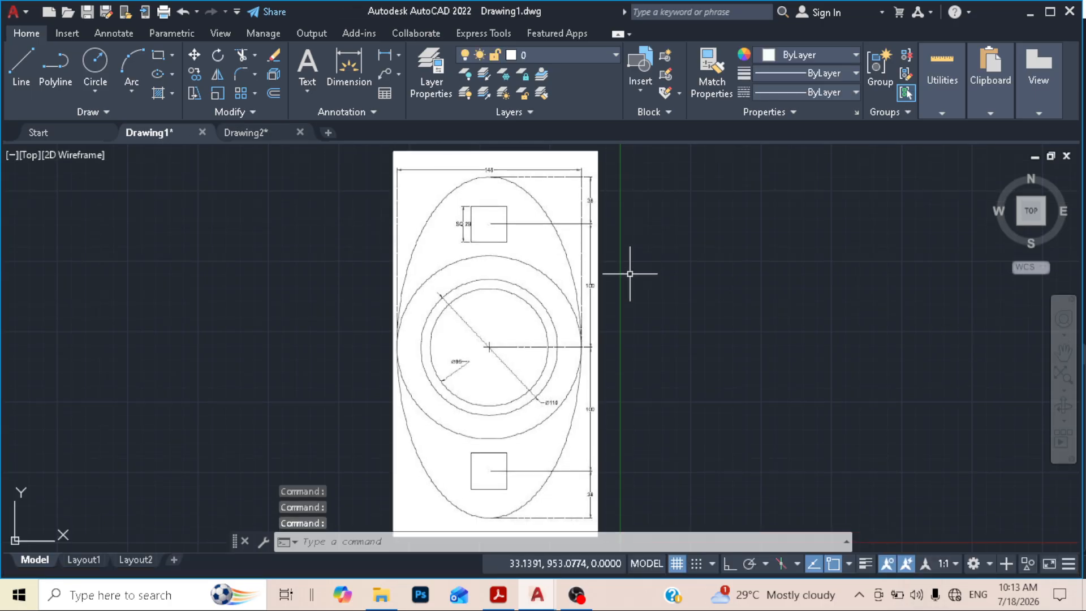
pyautogui.scroll(1, 538, 213)
pyautogui.scroll(-1, 537, 215)
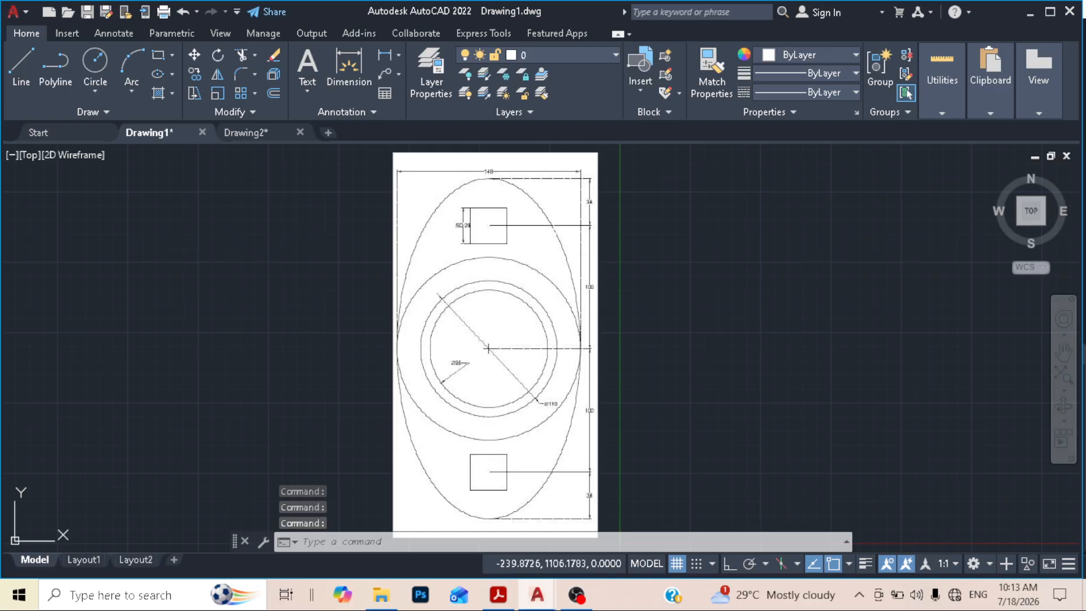
pyautogui.moveTo(571, 257); pyautogui.dragTo(548, 259, button='middle')
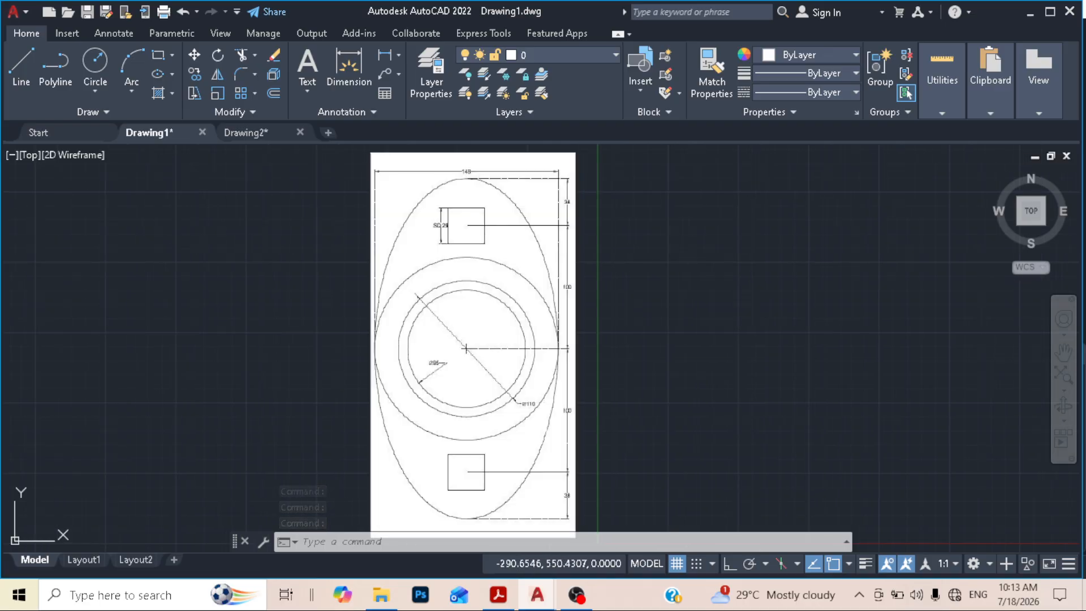
# Switch to the PDF in Adobe Acrobat, examine the elliptical plate's dimensions, and return to Drawing1 in AutoCAD.
pyautogui.click(506, 599)
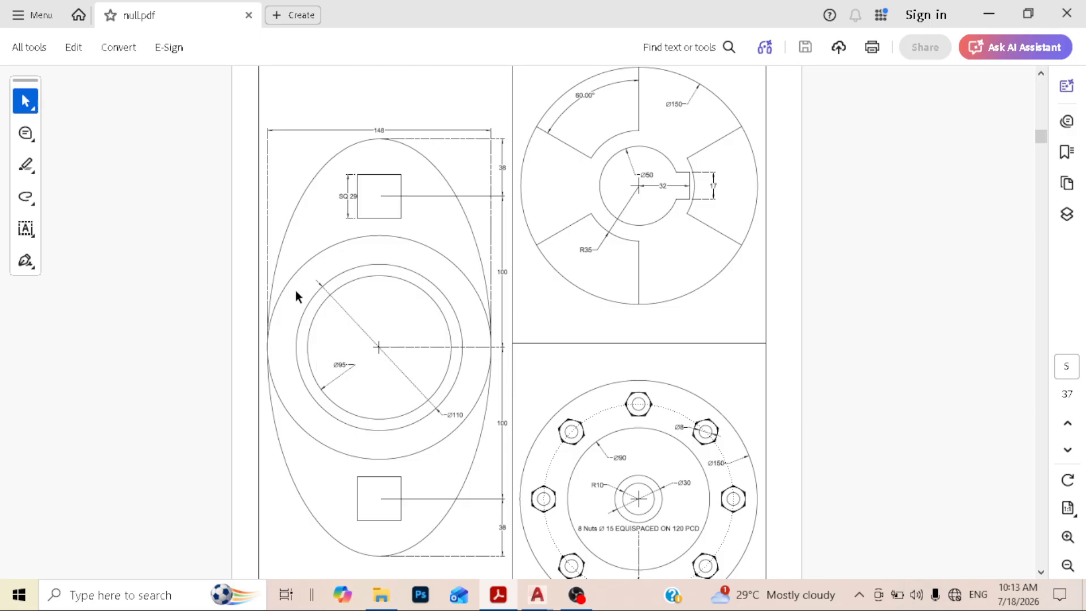
pyautogui.keyDown('ctrl'); pyautogui.scroll(2, 326, 376); pyautogui.keyUp('ctrl')
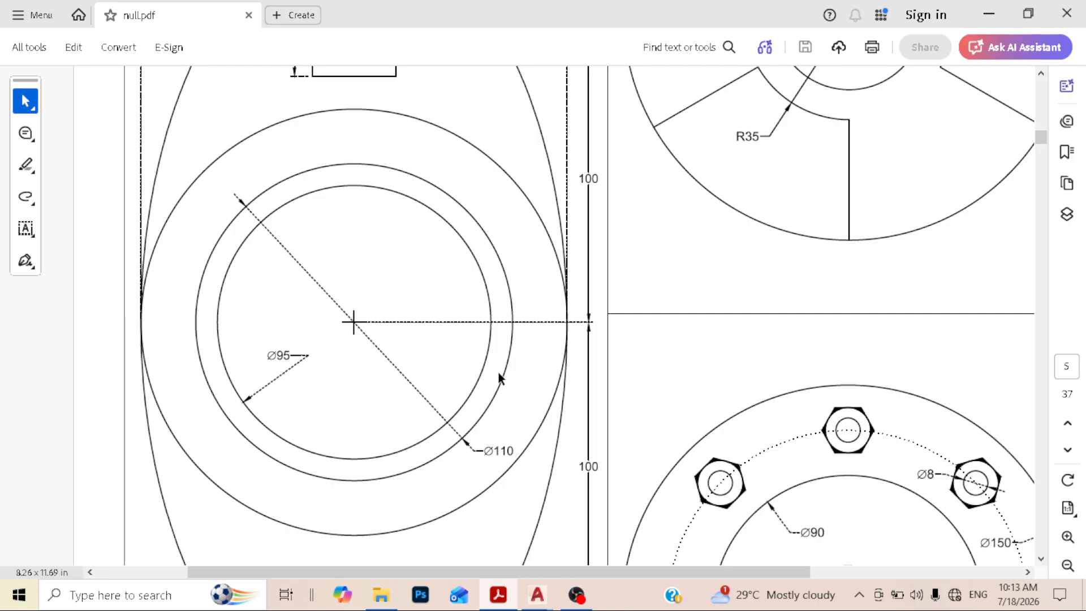
pyautogui.keyDown('ctrl'); pyautogui.scroll(-2, 498, 372); pyautogui.keyUp('ctrl')
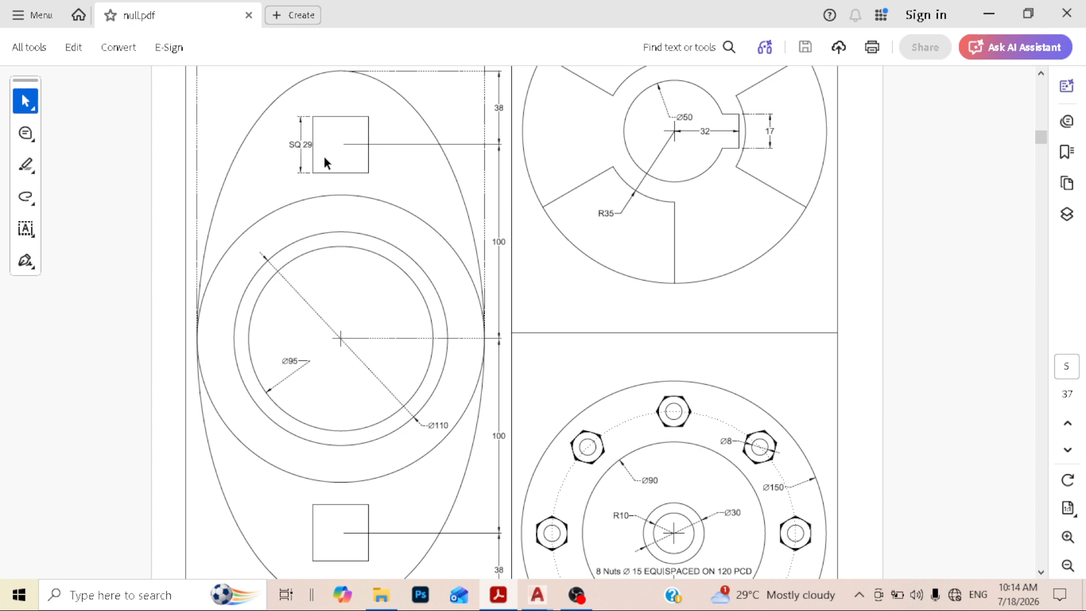
pyautogui.keyDown('ctrl'); pyautogui.scroll(-2, 485, 180); pyautogui.keyUp('ctrl')
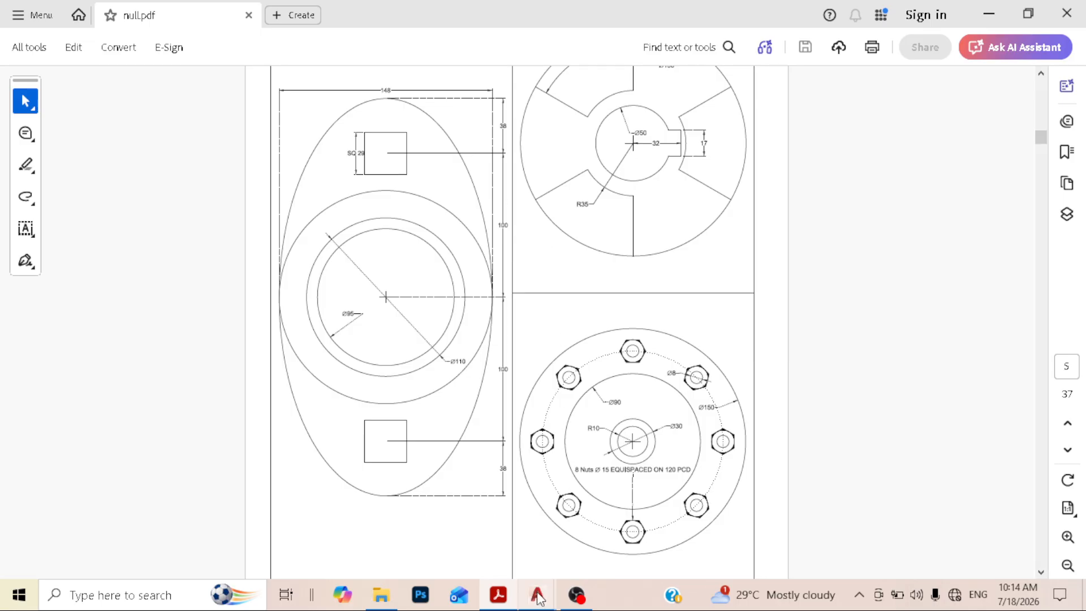
pyautogui.moveTo(538, 599)
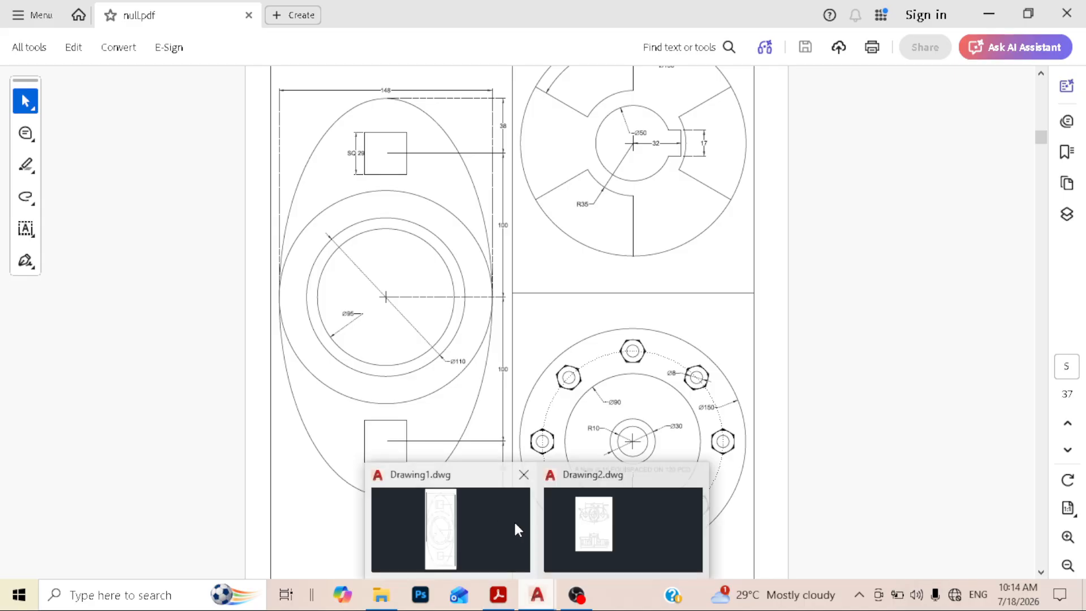
pyautogui.click(514, 520)
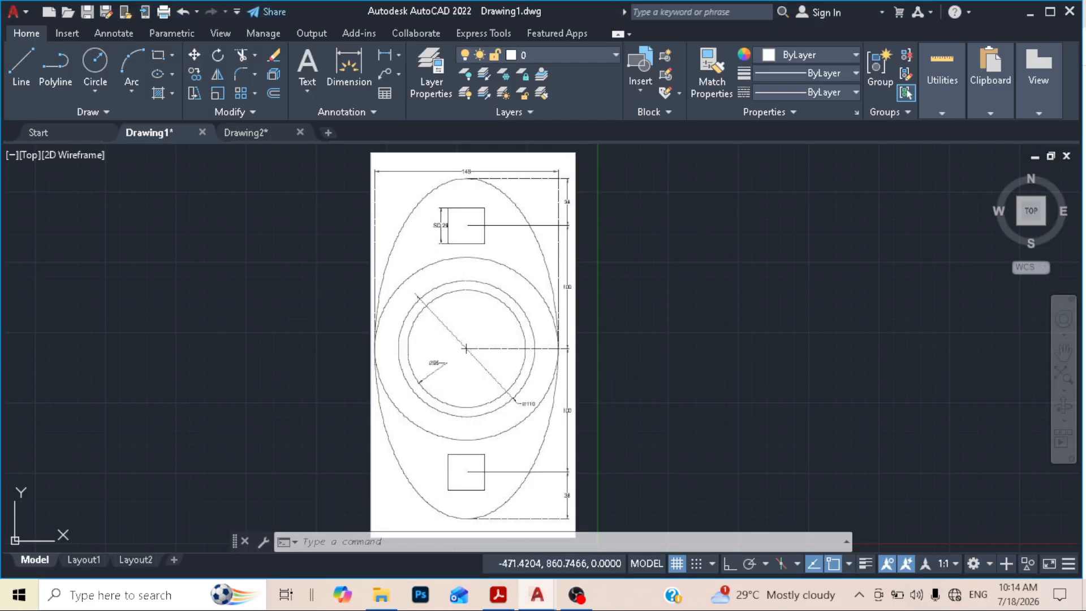
# Draw an upright ellipse in empty space beside the reference image, with a horizontal axis of 148 and a distance to the other axis of 138.
pyautogui.moveTo(512, 279); pyautogui.dragTo(397, 277, button='middle')
pyautogui.scroll(-1, 509, 279)
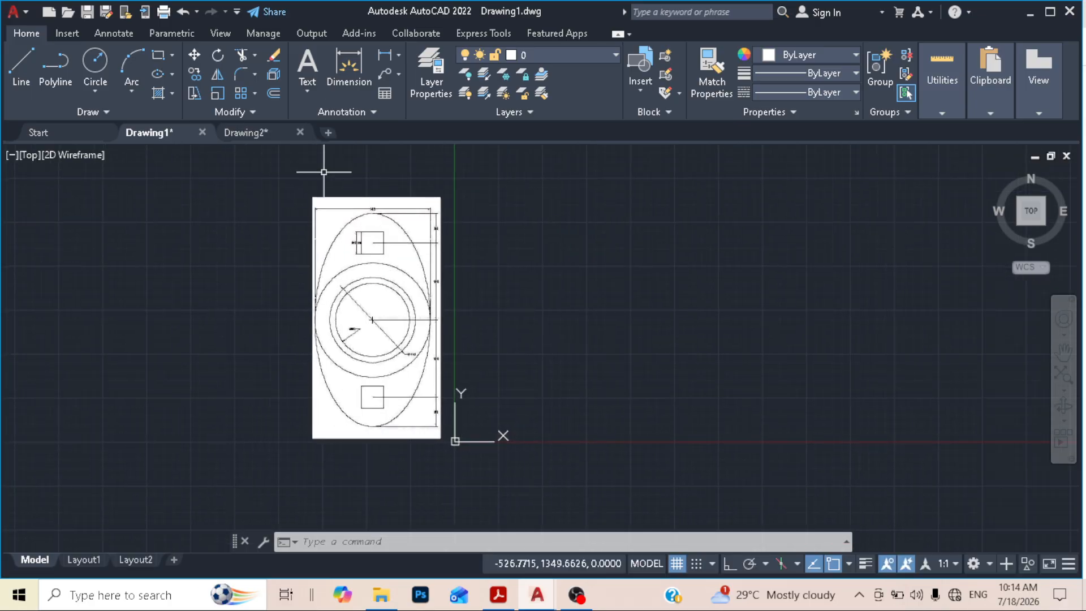
pyautogui.click(173, 74)
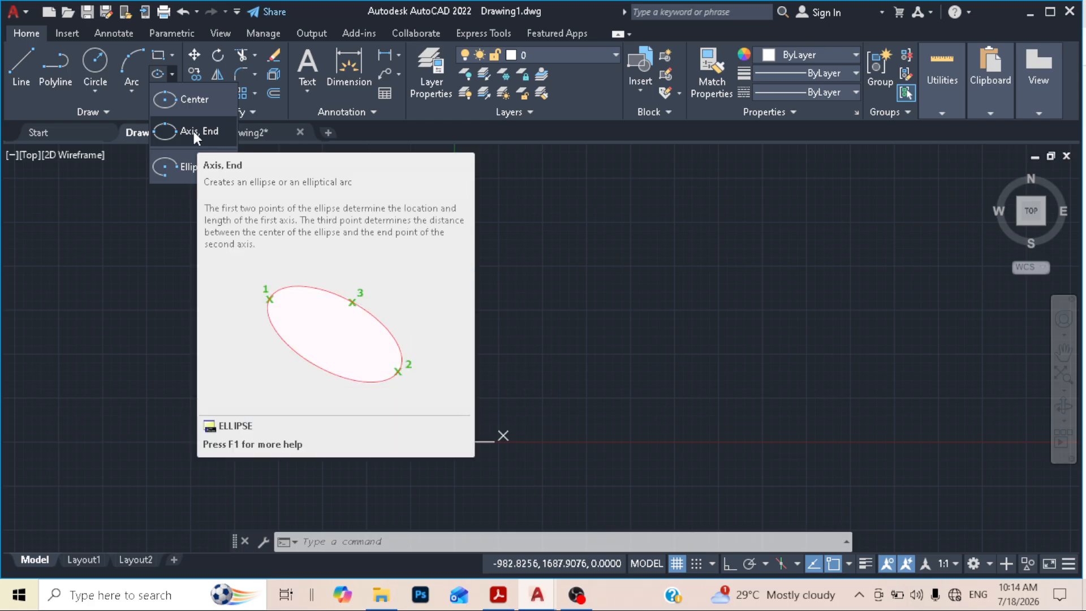
pyautogui.click(193, 132)
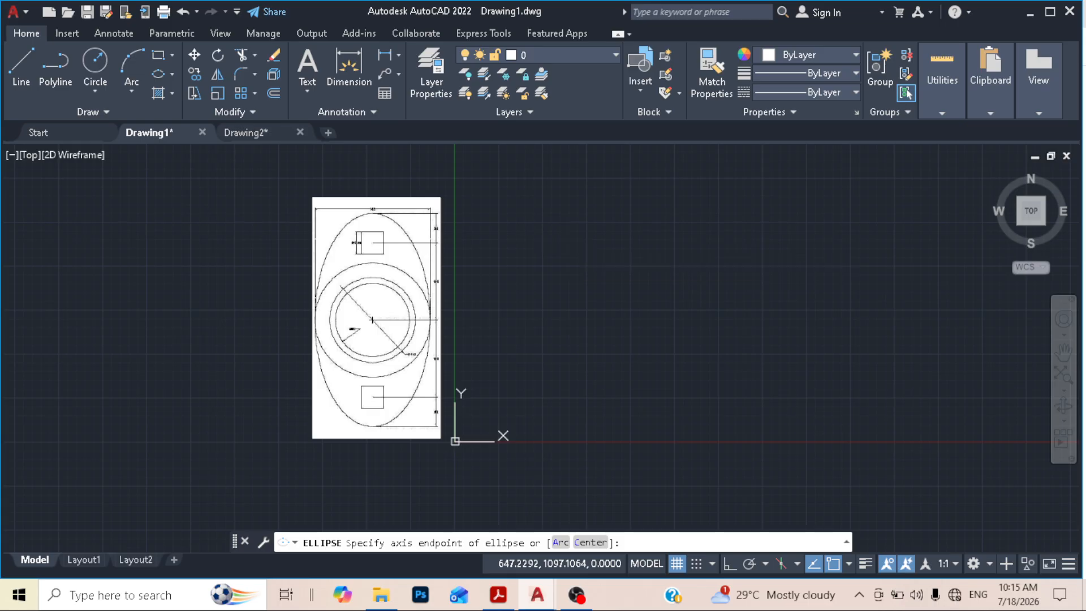
pyautogui.click(569, 247)
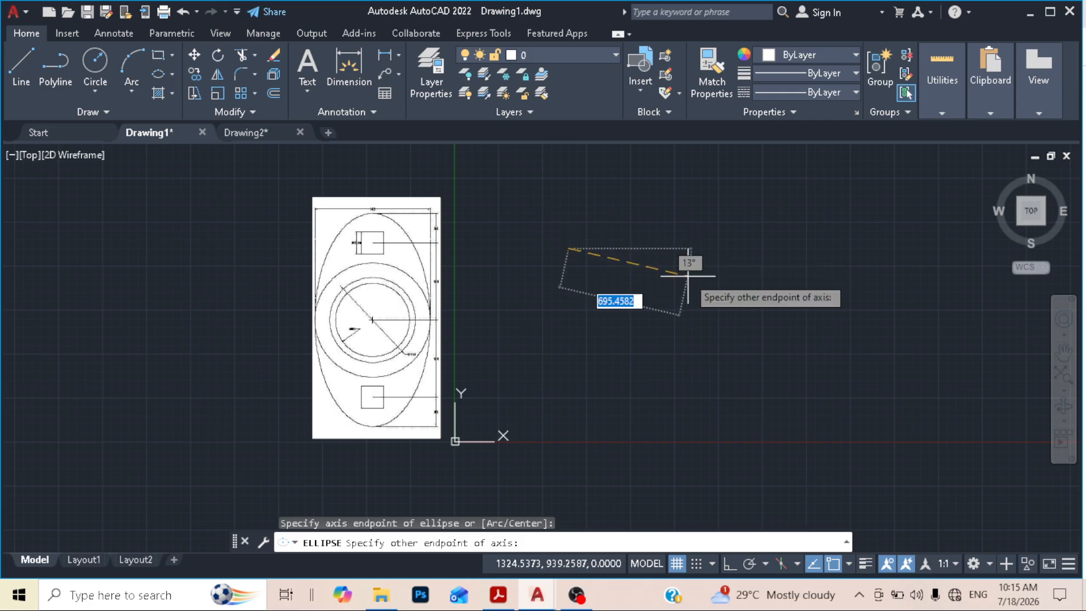
pyautogui.click(730, 567)
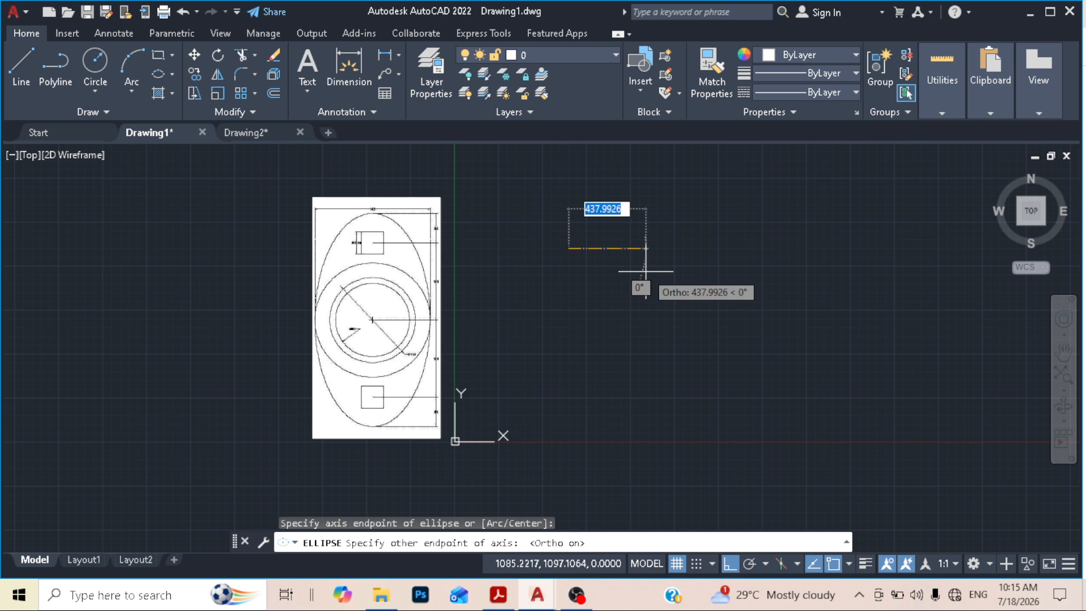
pyautogui.write('150')
pyautogui.press('Return')
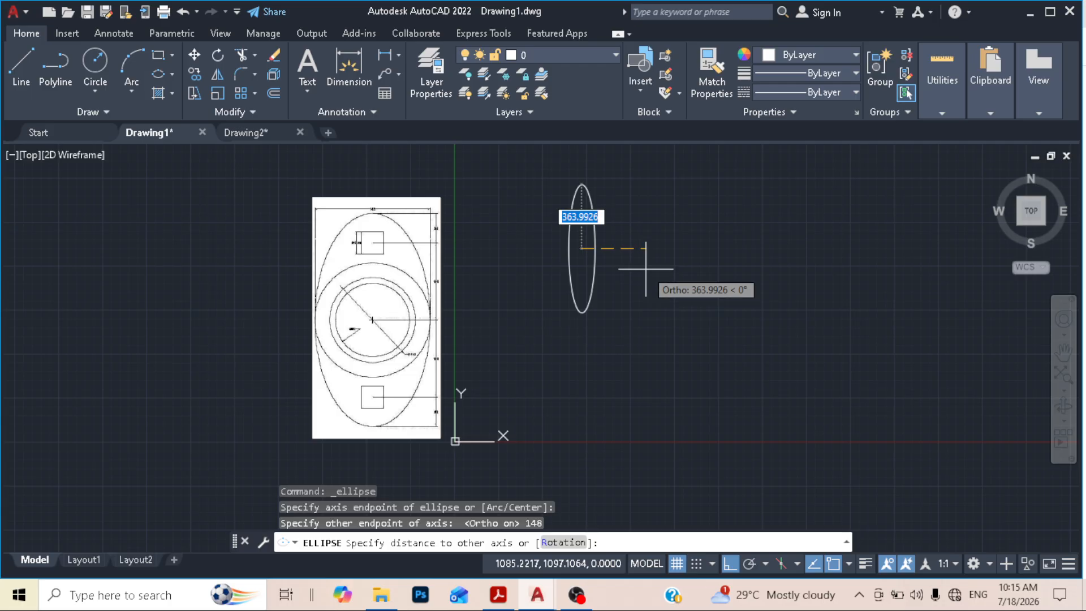
pyautogui.write('138')
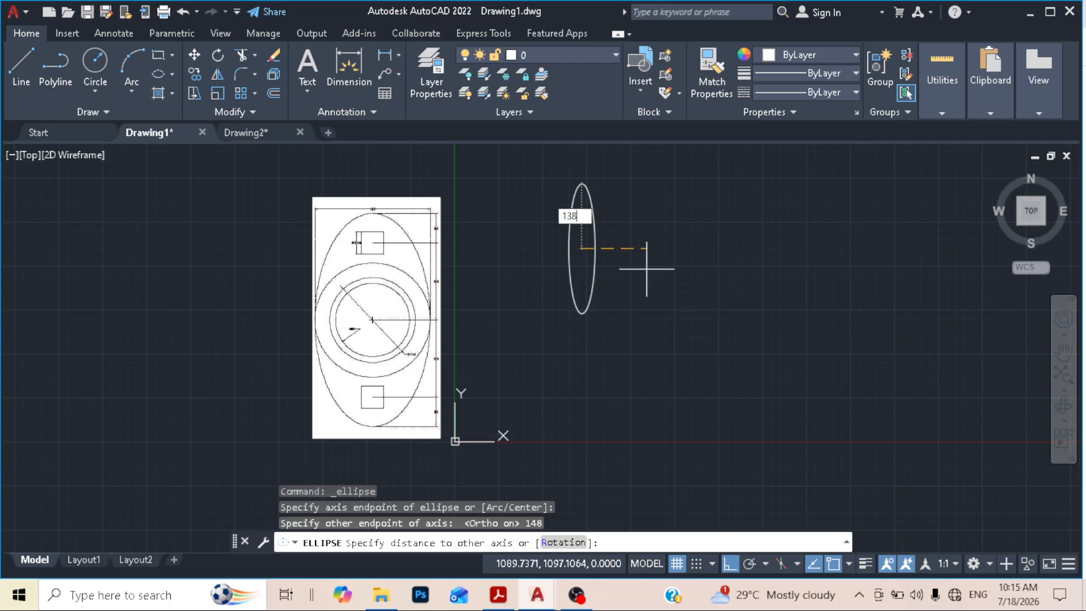
pyautogui.press('Return')
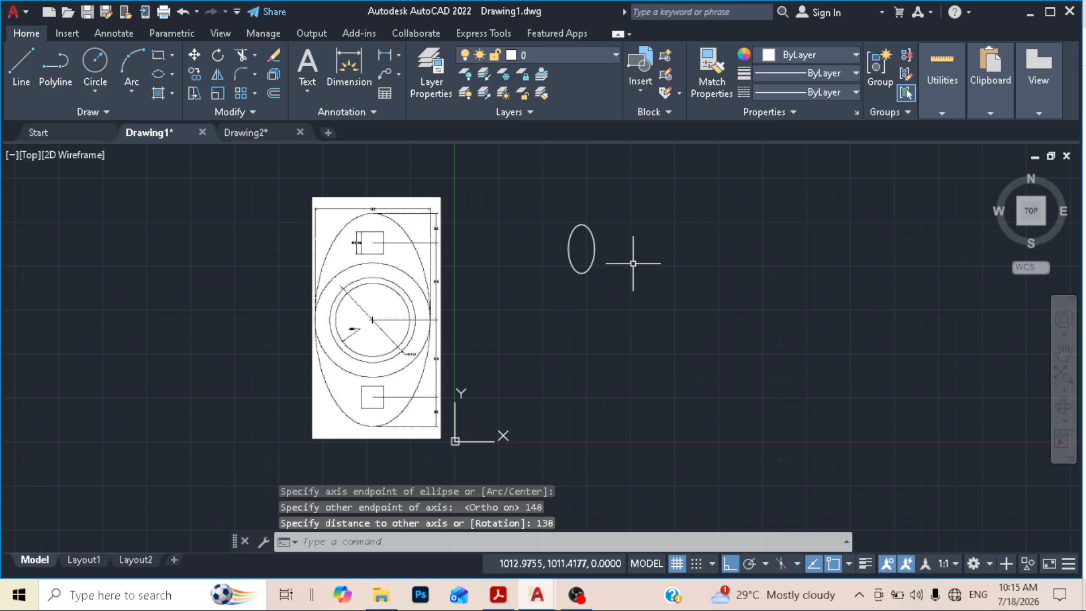
# Move the ellipse freely, with Ortho off, to an empty spot close beside the reference image.
pyautogui.scroll(2, 556, 247)
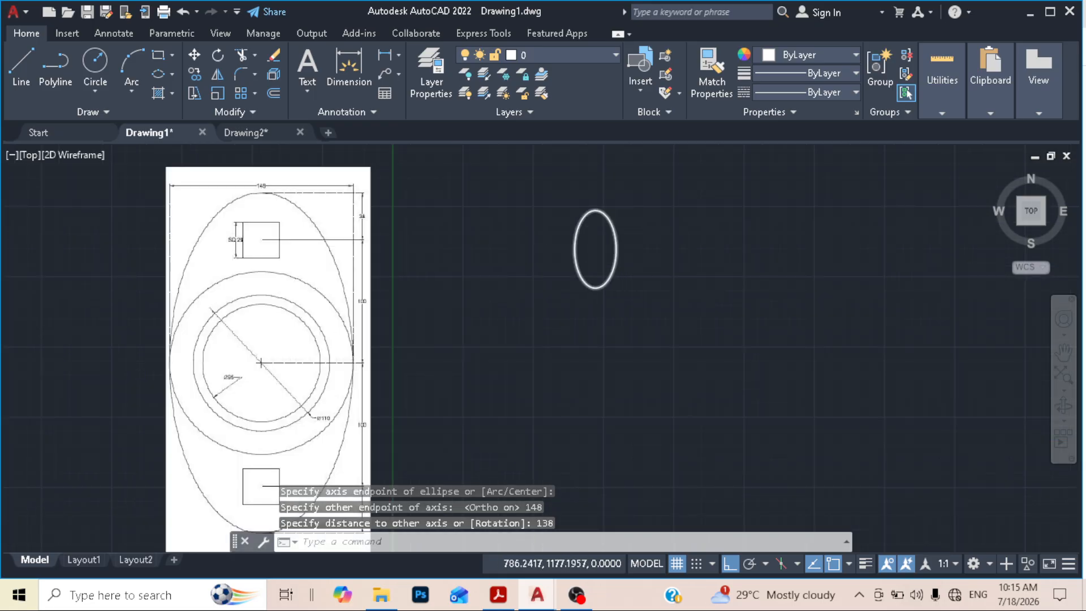
pyautogui.scroll(2, 603, 238)
pyautogui.scroll(-2, 551, 252)
pyautogui.moveTo(497, 256)
pyautogui.mouseDown(button='middle')
pyautogui.moveTo(513, 252)
pyautogui.moveTo(503, 260)
pyautogui.mouseUp(button='middle')
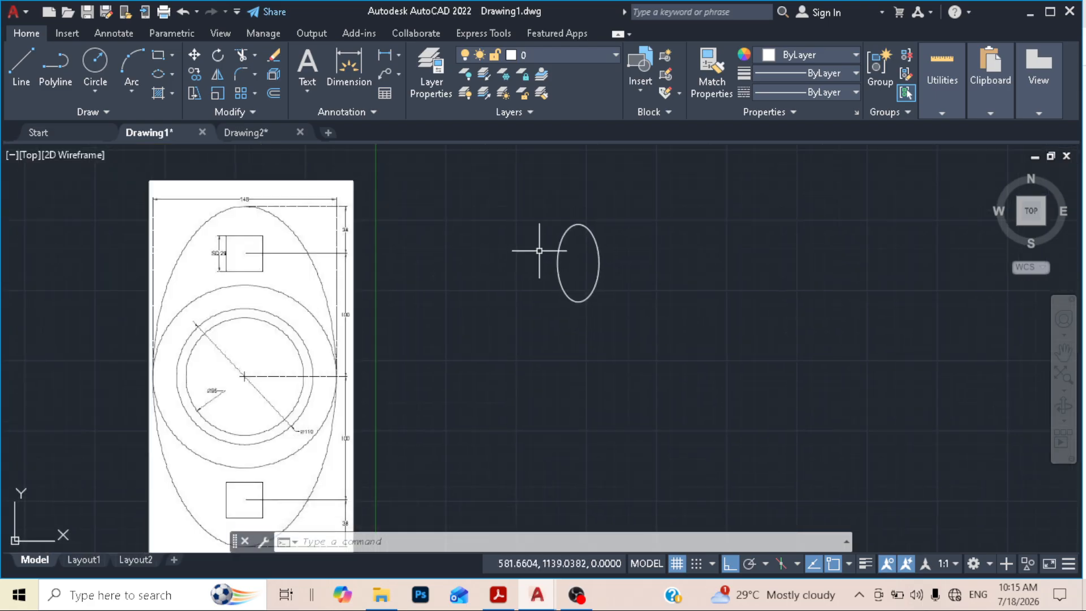
pyautogui.click(521, 197)
pyautogui.click(647, 360)
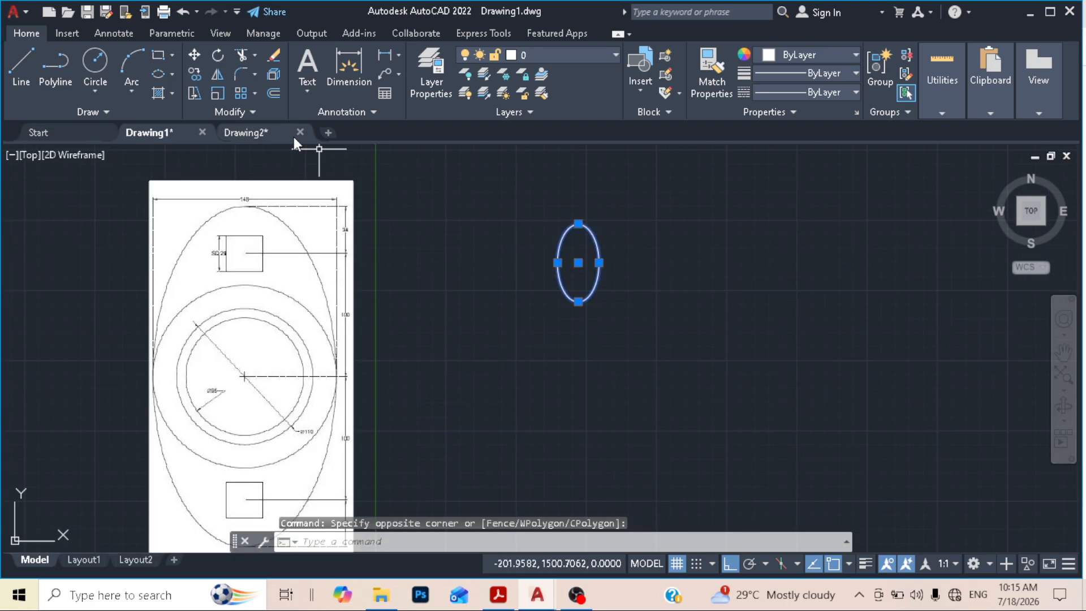
pyautogui.click(194, 55)
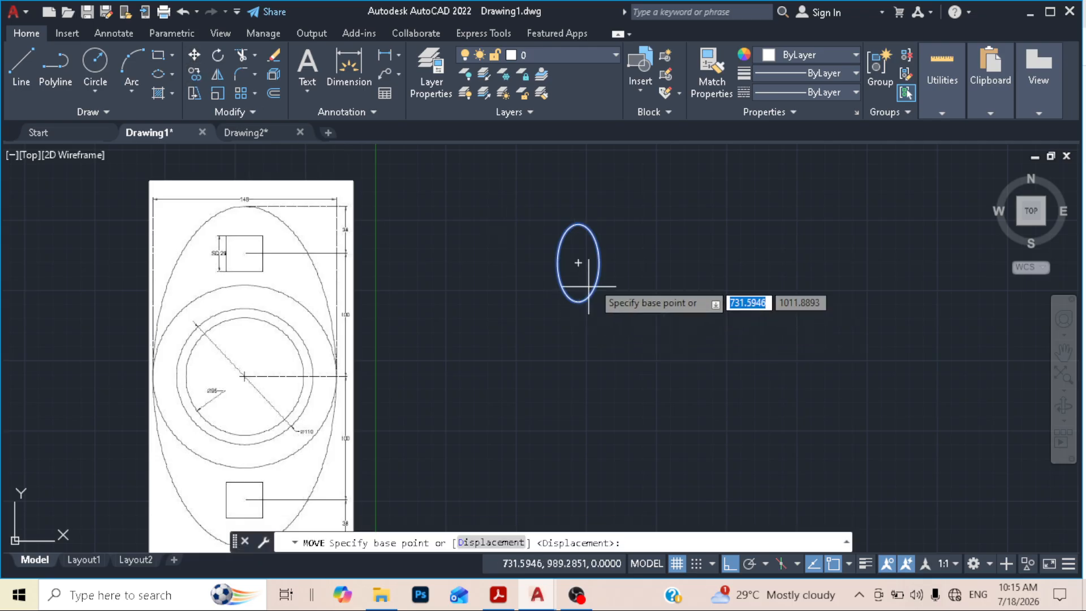
pyautogui.click(579, 262)
pyautogui.scroll(-2, 538, 381)
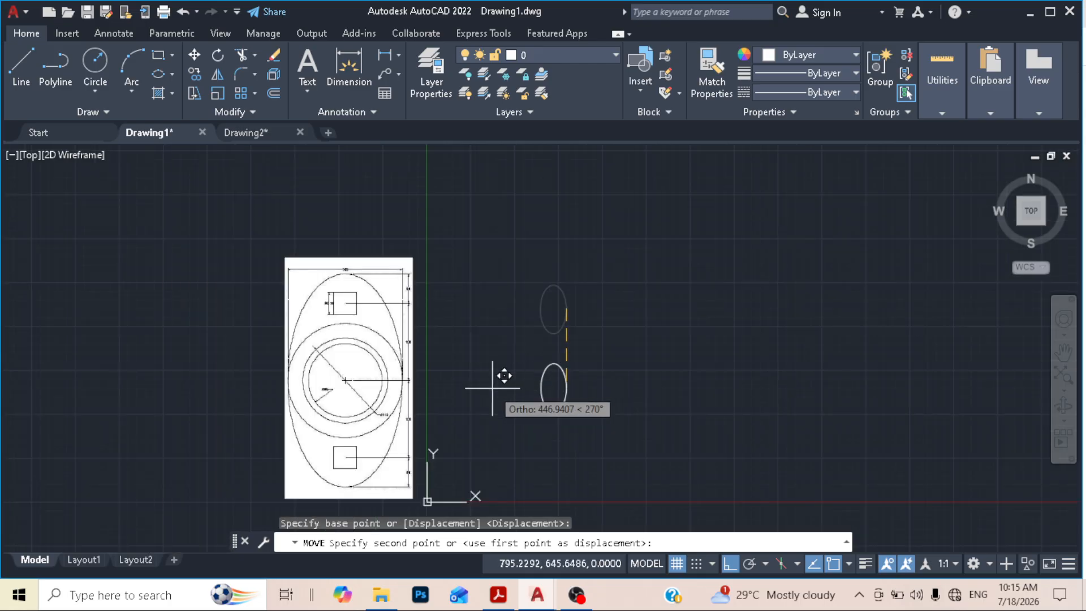
pyautogui.click(731, 562)
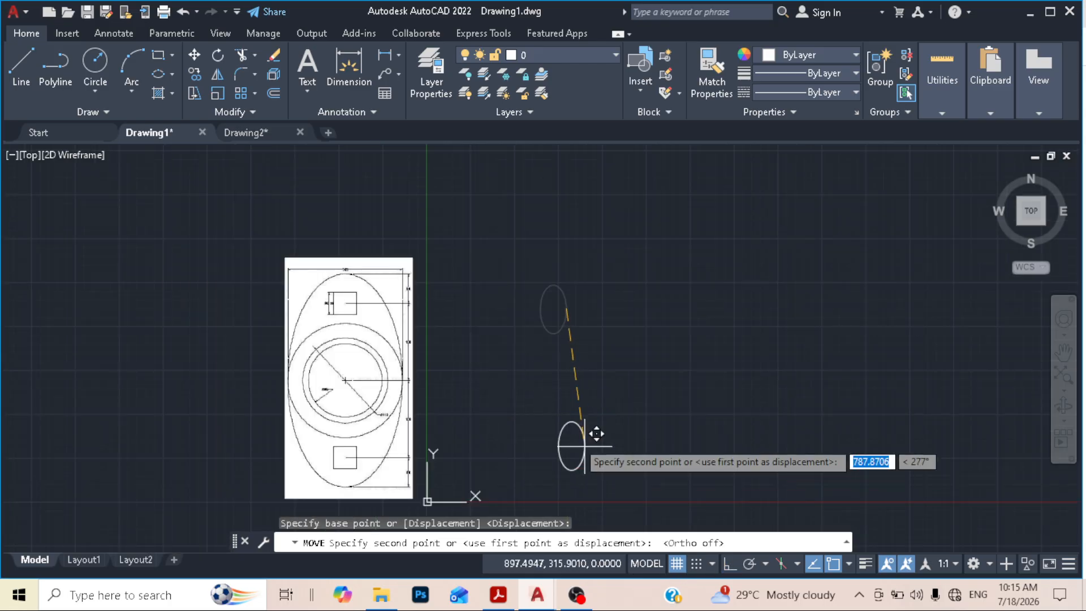
pyautogui.click(487, 392)
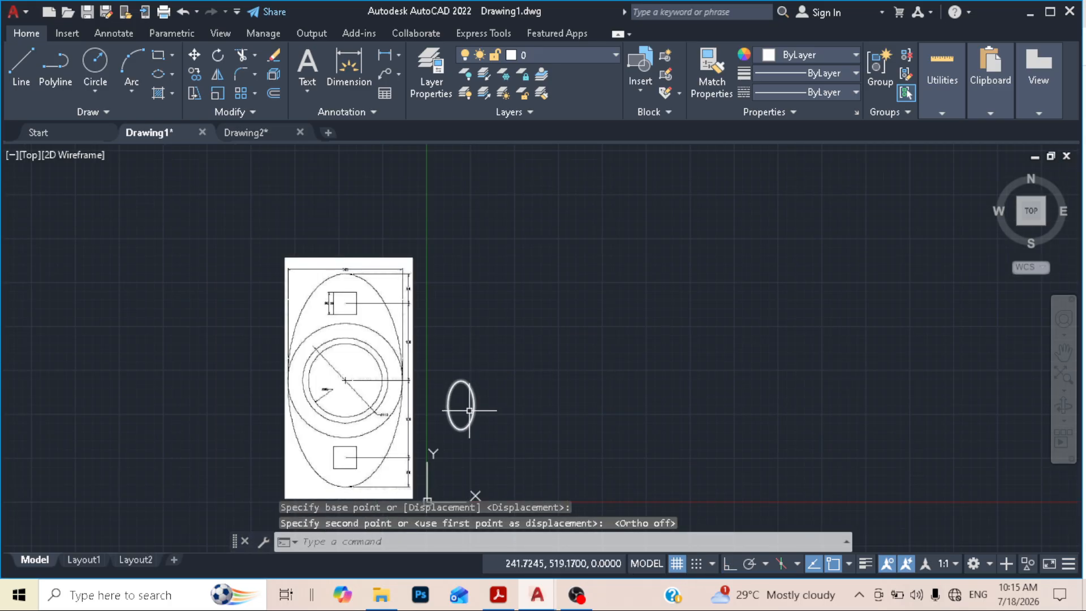
# Draw a circle of diameter 148 centred on the ellipse's centre.
pyautogui.scroll(2, 461, 399)
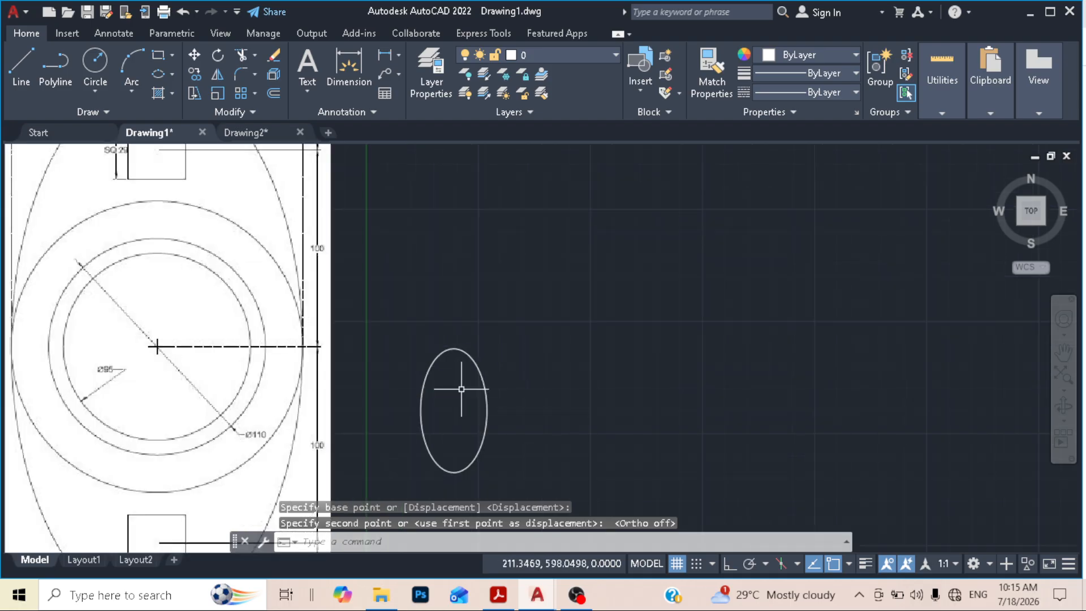
pyautogui.moveTo(458, 388); pyautogui.dragTo(470, 343, button='middle')
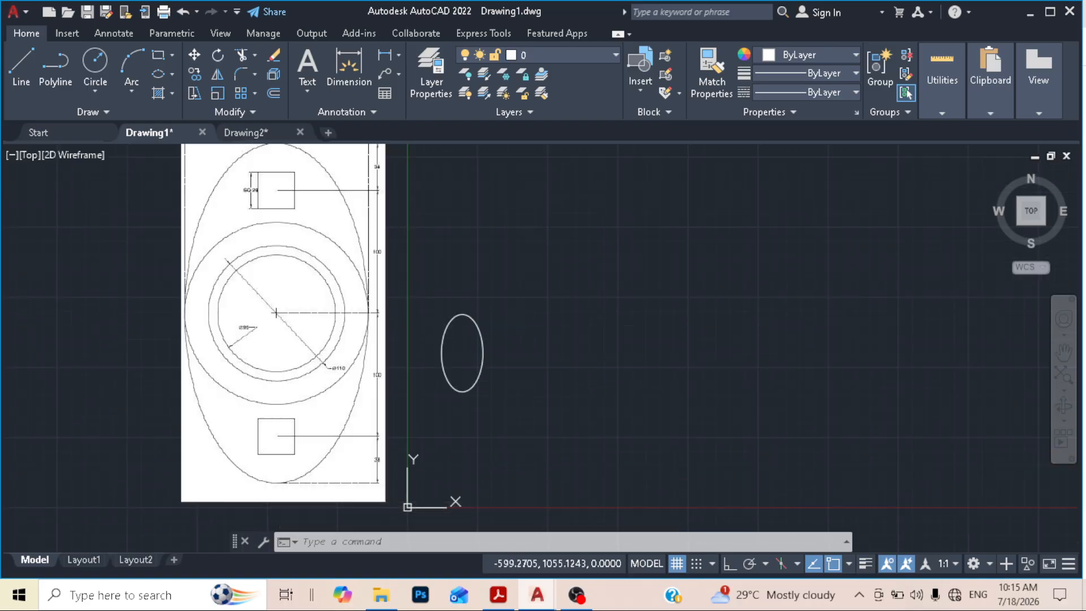
pyautogui.click(85, 88)
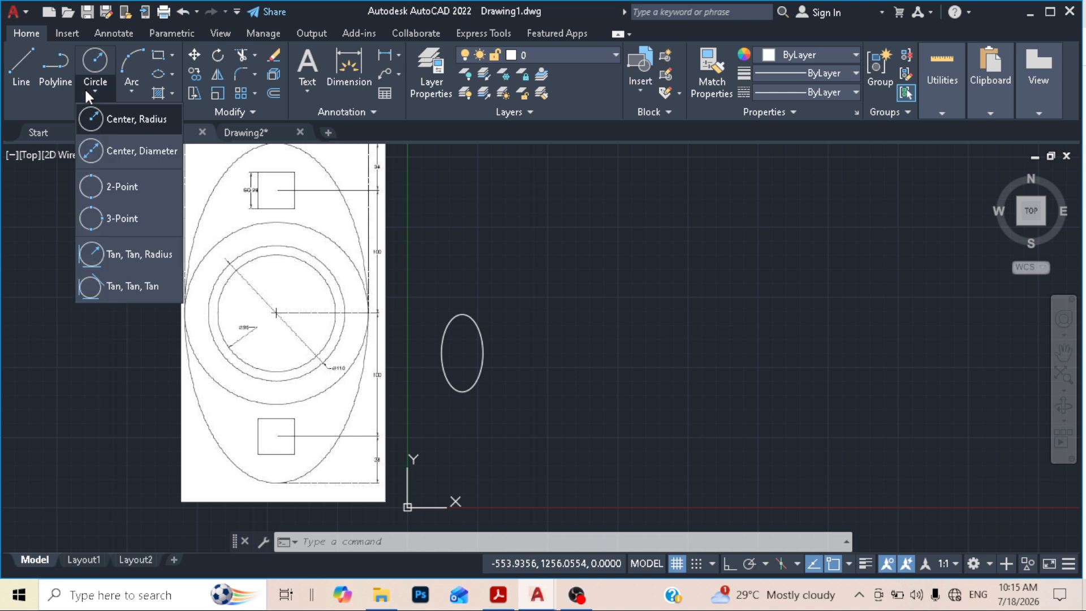
pyautogui.click(134, 150)
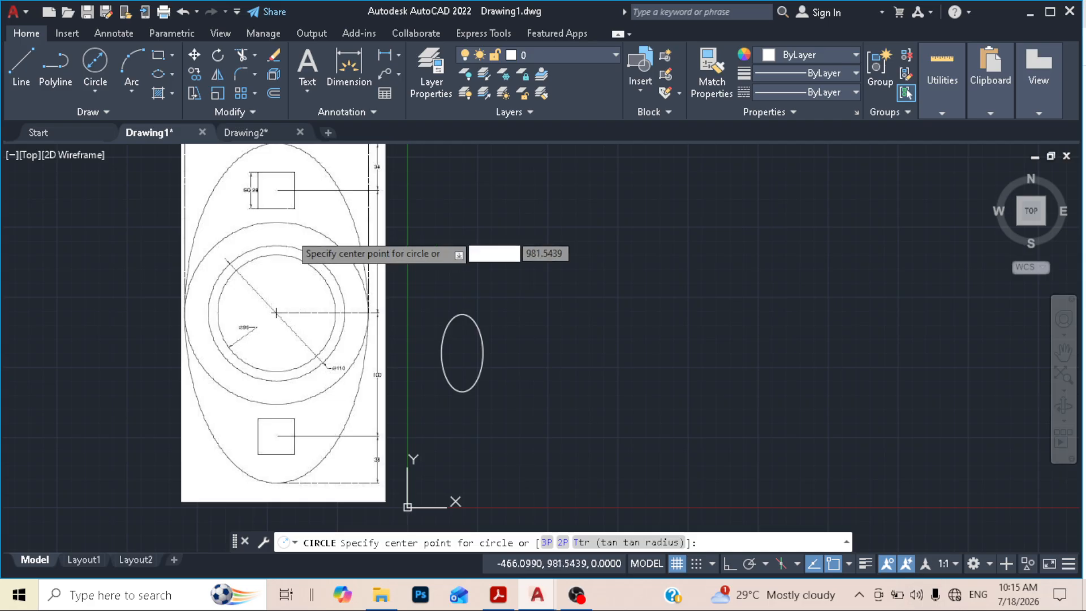
pyautogui.click(462, 353)
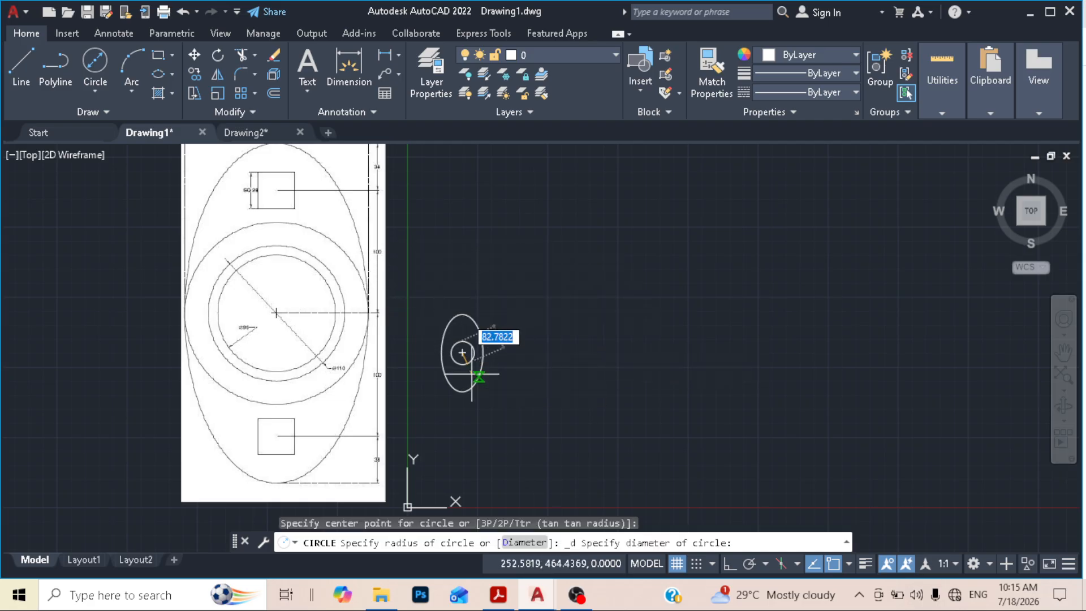
pyautogui.write('148')
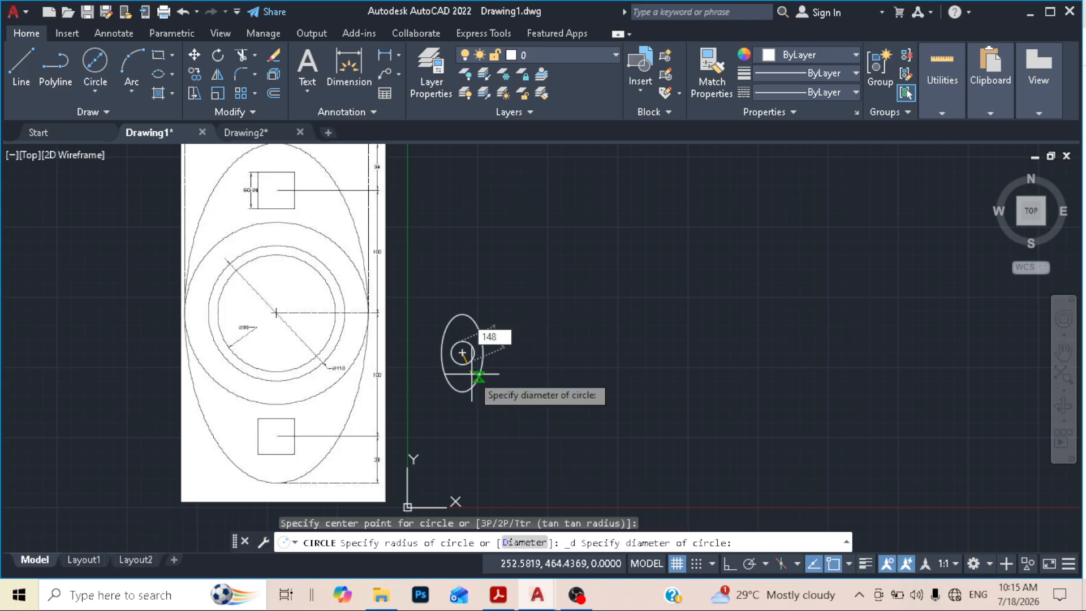
pyautogui.press('Return')
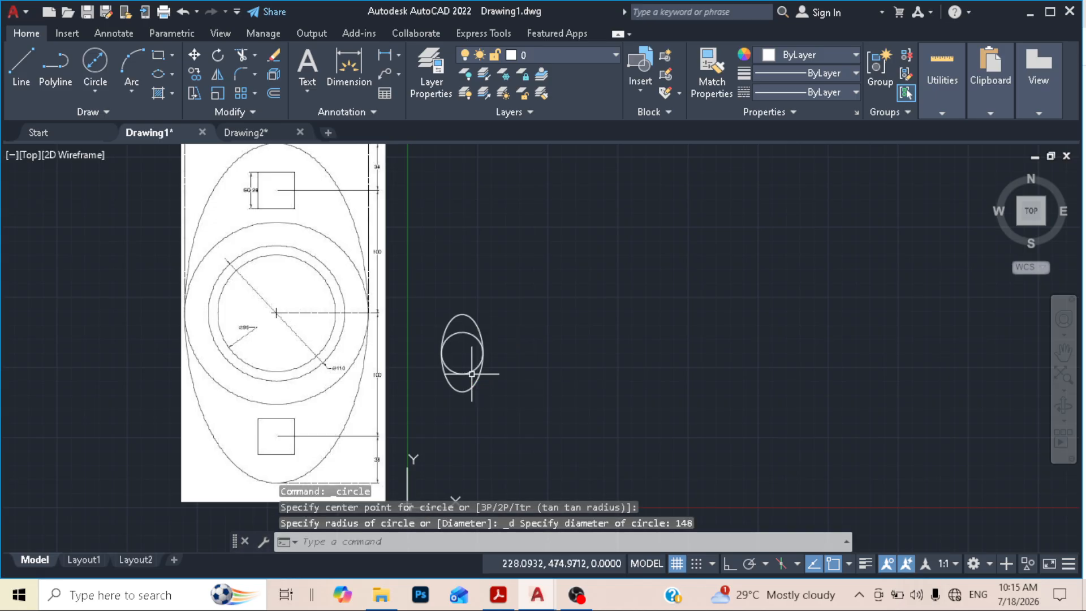
# Draw a concentric circle of diameter 95 at the ellipse's centre.
pyautogui.click(97, 59)
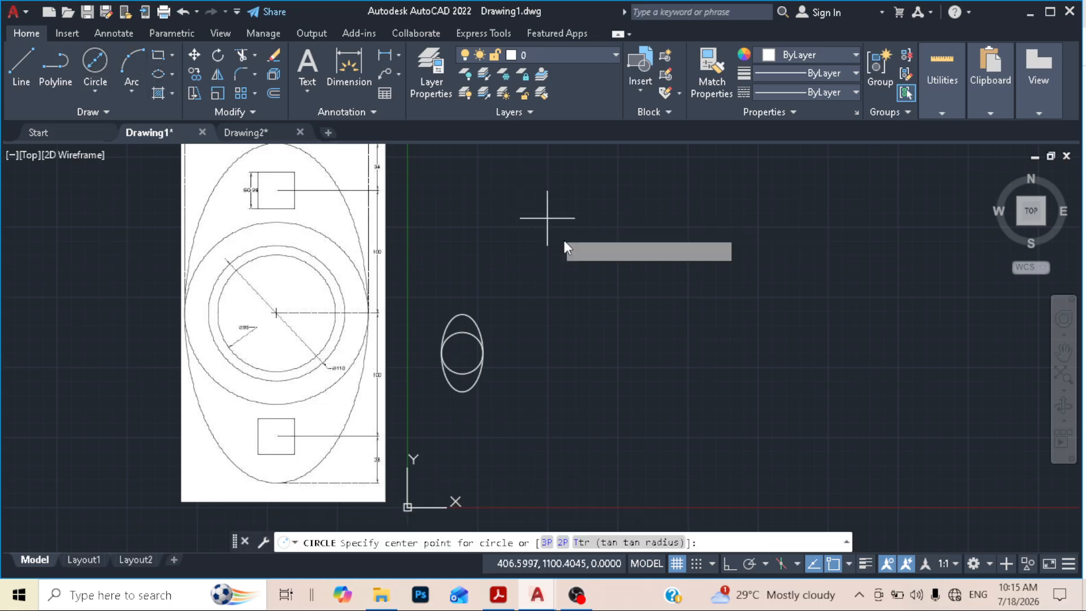
pyautogui.click(463, 353)
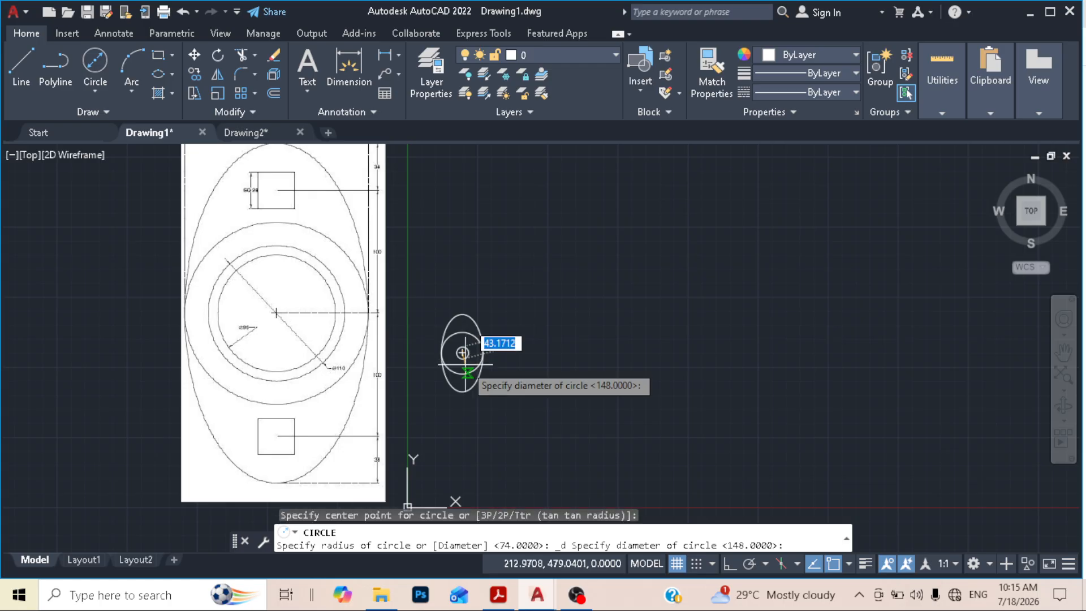
pyautogui.write('9')
pyautogui.write('95')
pyautogui.press('Return')
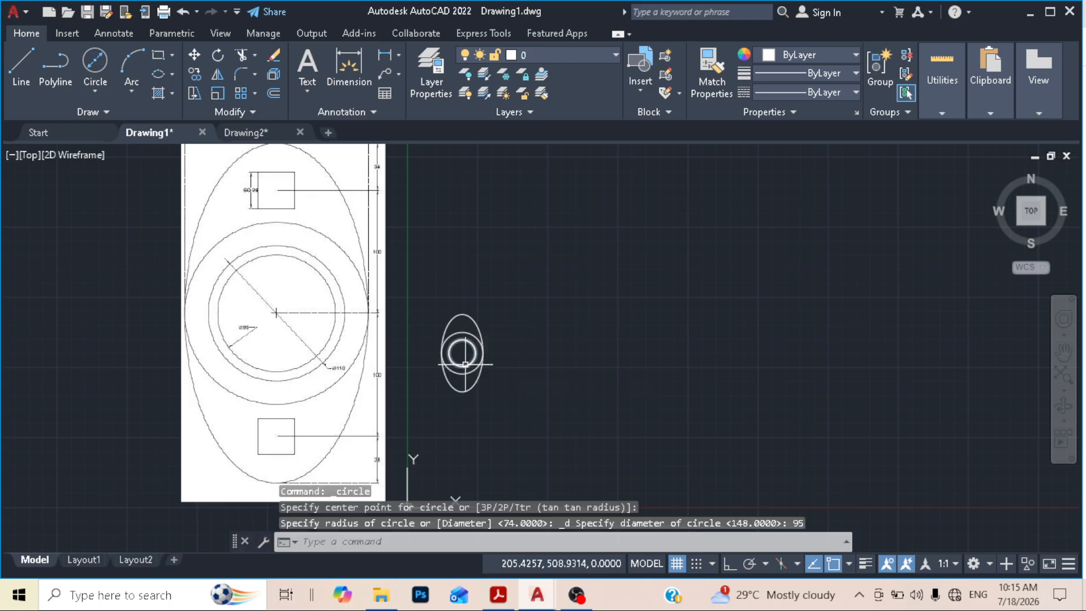
# Draw a concentric circle of diameter 110 at the ellipse's centre.
pyautogui.click(103, 64)
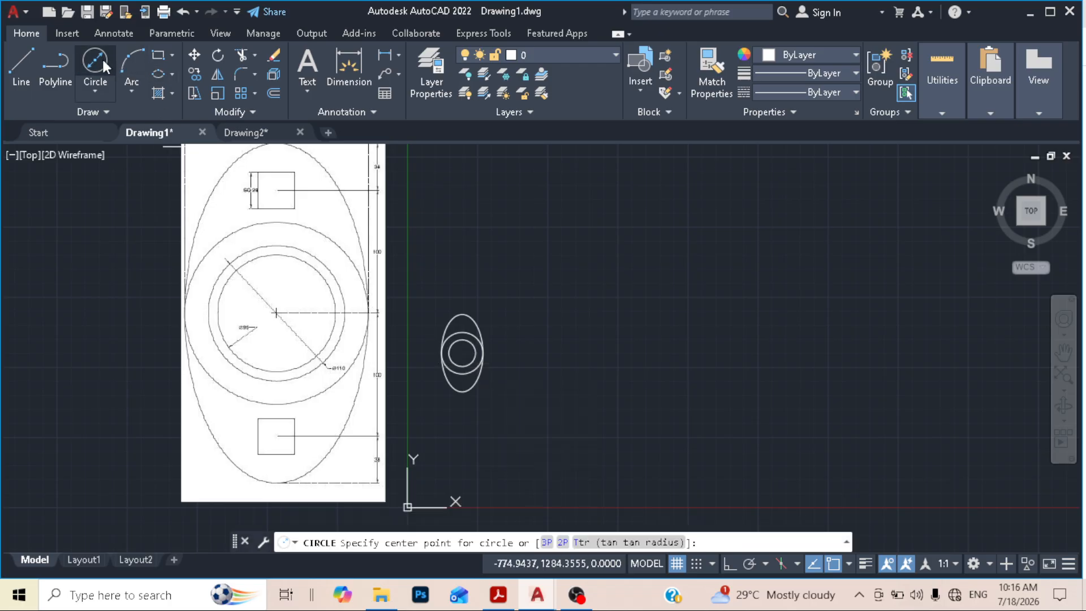
pyautogui.click(462, 352)
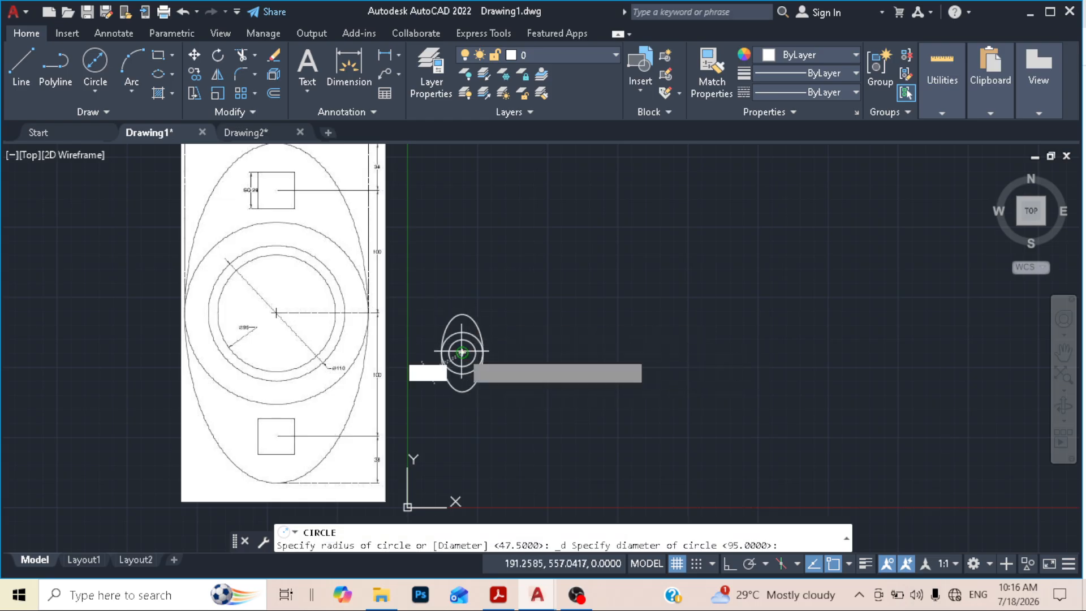
pyautogui.write('110')
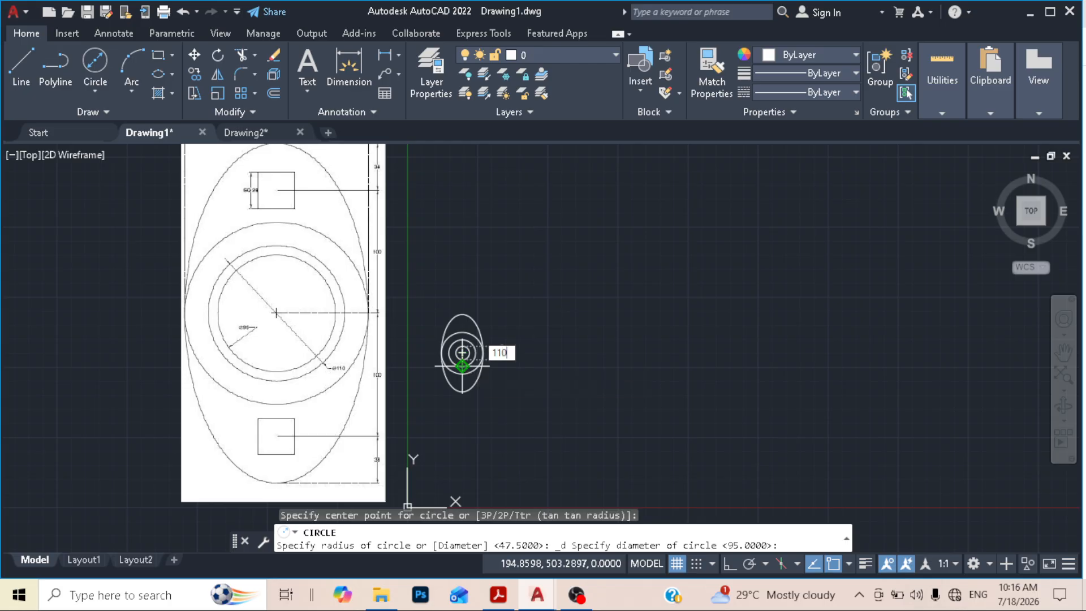
pyautogui.press('Return')
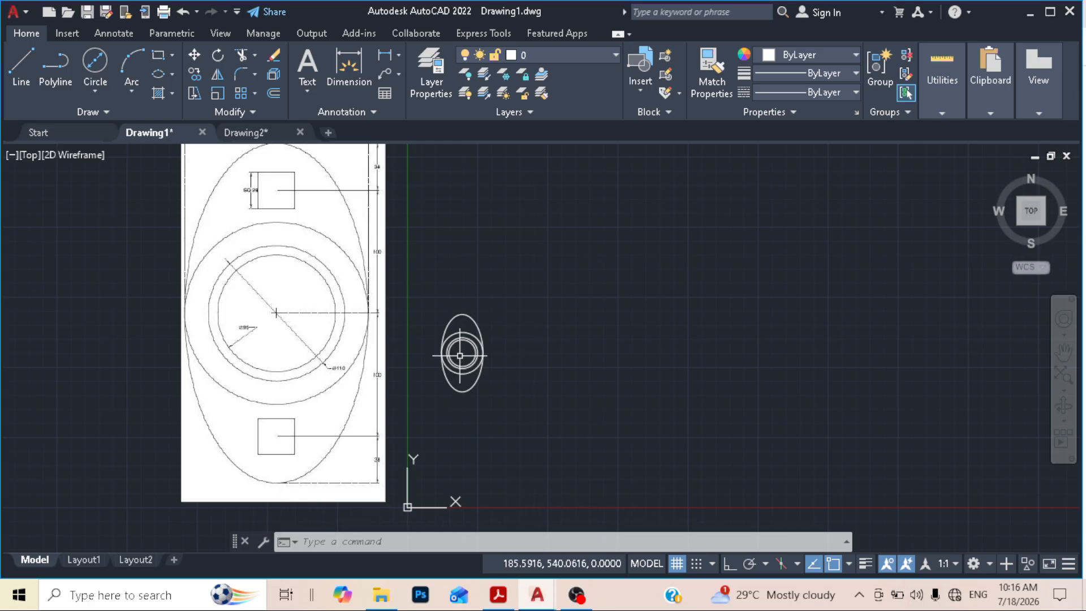
# Draw a 29 by 29 rectangle in the empty space up and to the right of the ellipse.
pyautogui.scroll(3, 470, 337)
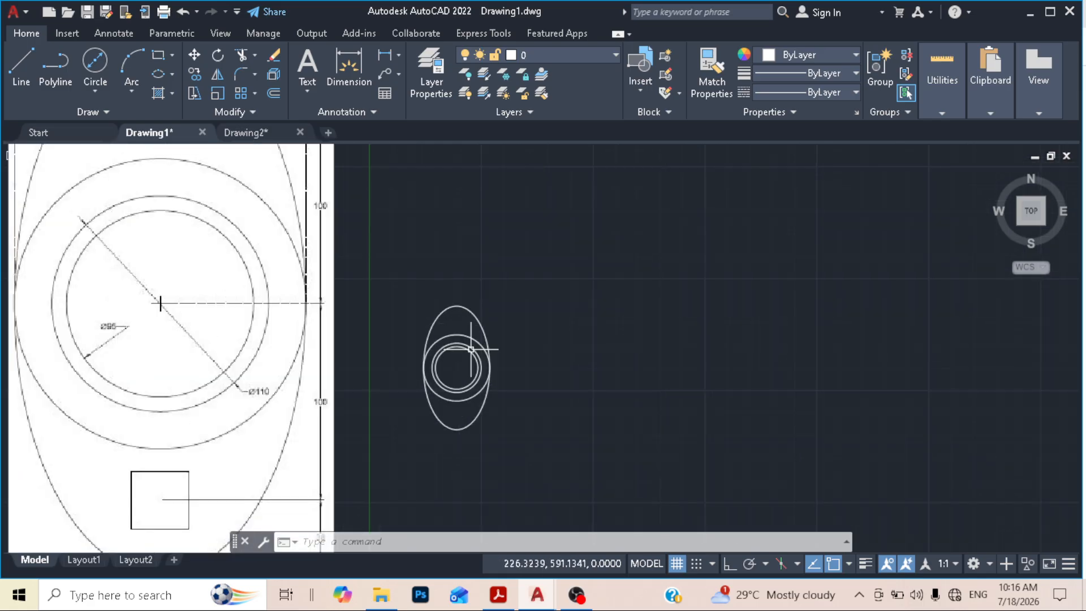
pyautogui.scroll(-2, 471, 349)
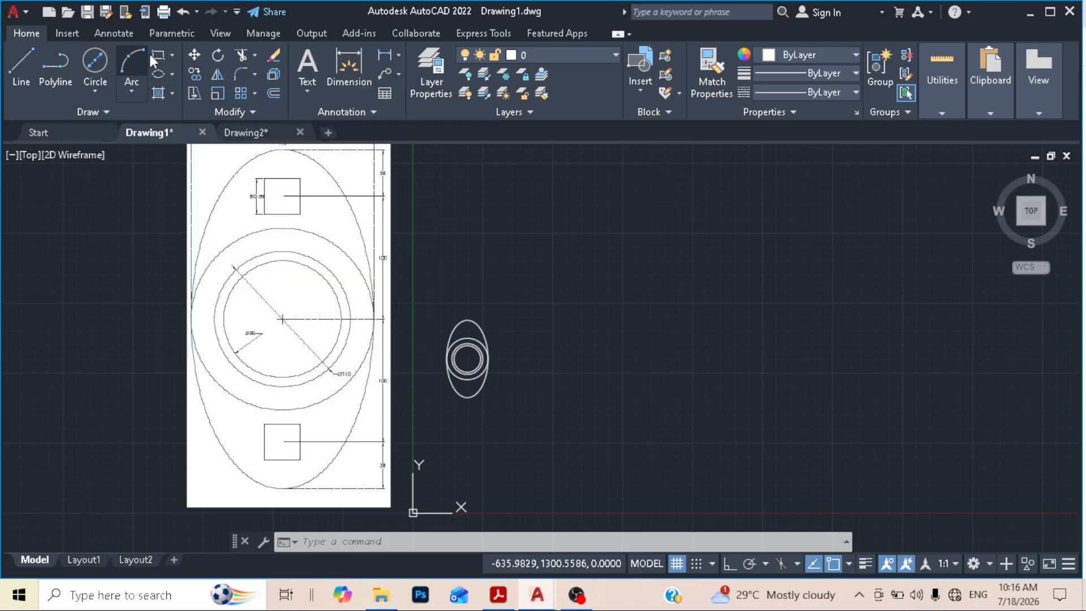
pyautogui.click(532, 315)
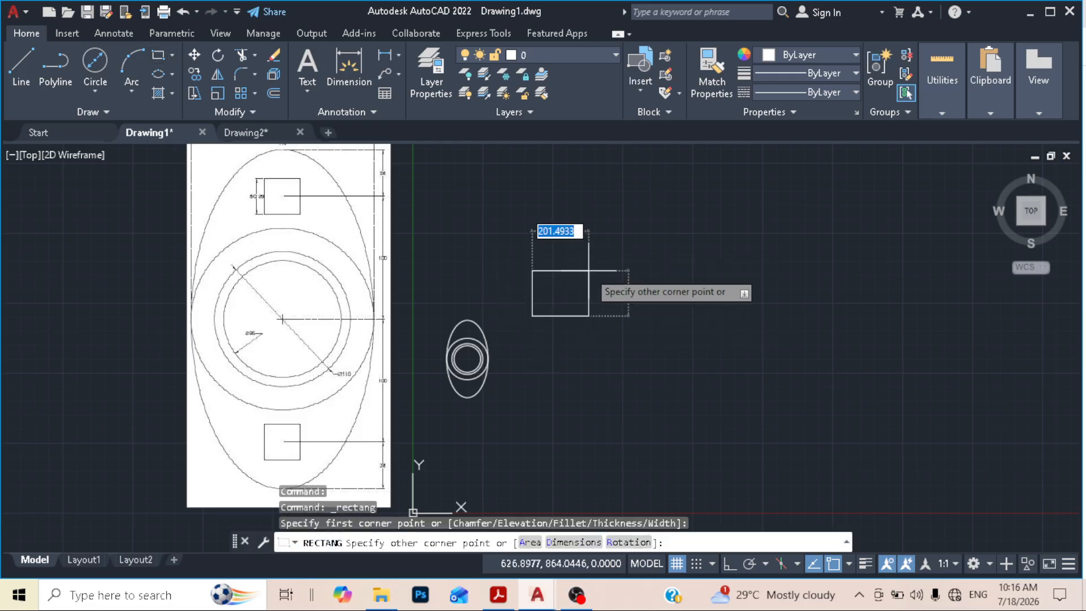
pyautogui.write('29')
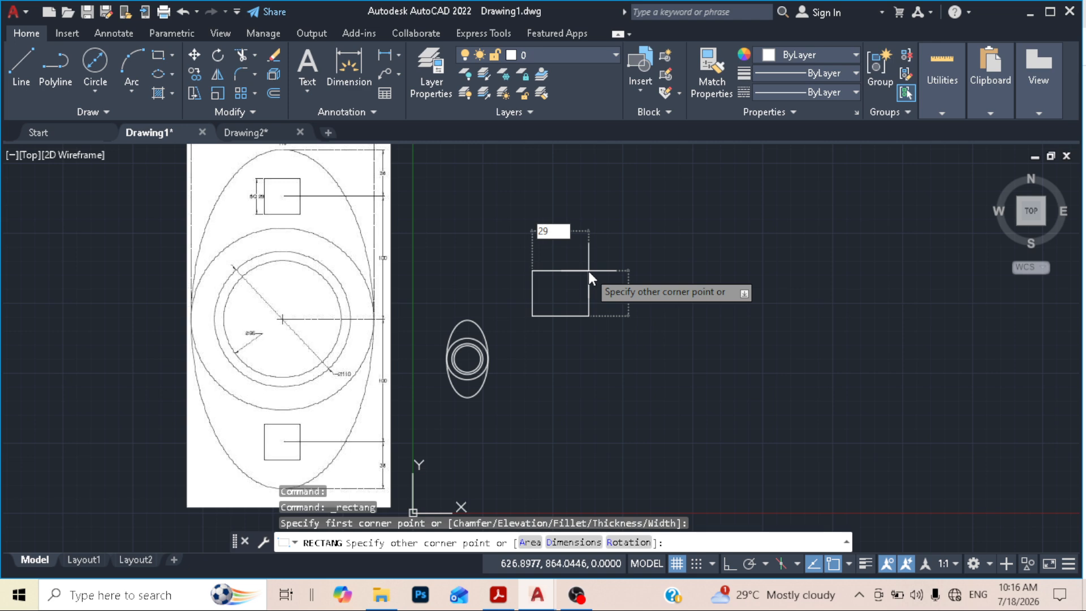
pyautogui.press('Tab')
pyautogui.write('29')
pyautogui.press('Tab')
pyautogui.write('29')
pyautogui.press('Return')
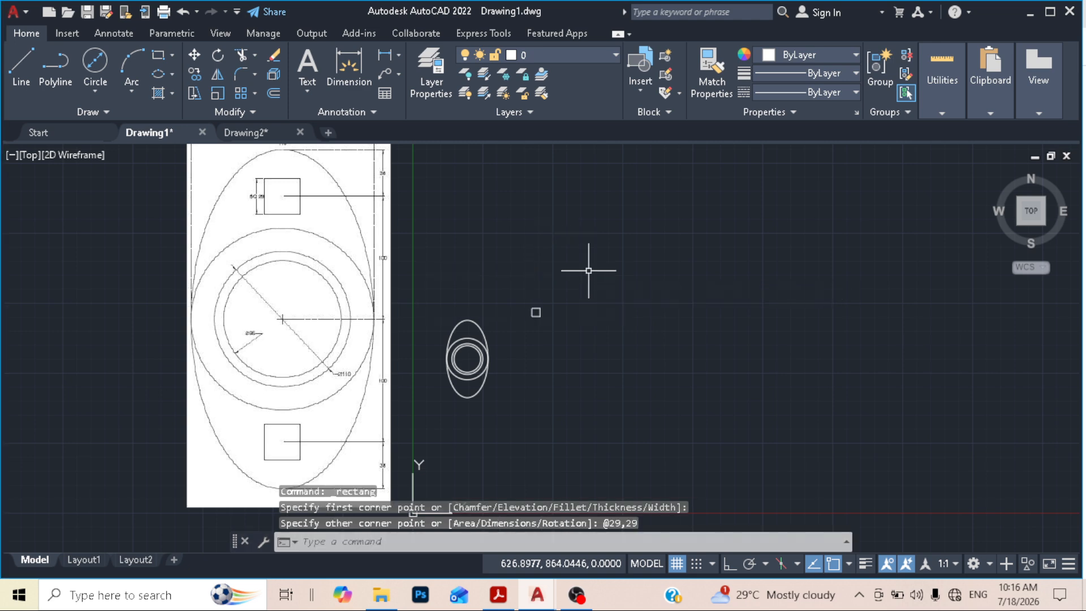
# Draw a four-sided polygon by its edge, with Ortho on and a horizontal edge length of 29, between the ellipse and the loose square.
pyautogui.scroll(3, 536, 325)
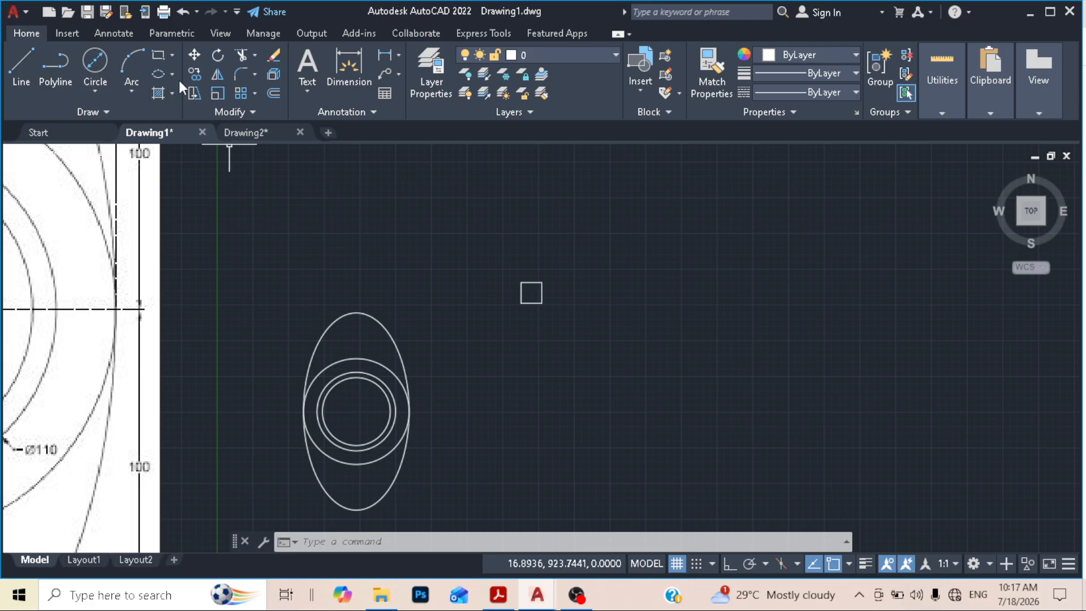
pyautogui.click(173, 56)
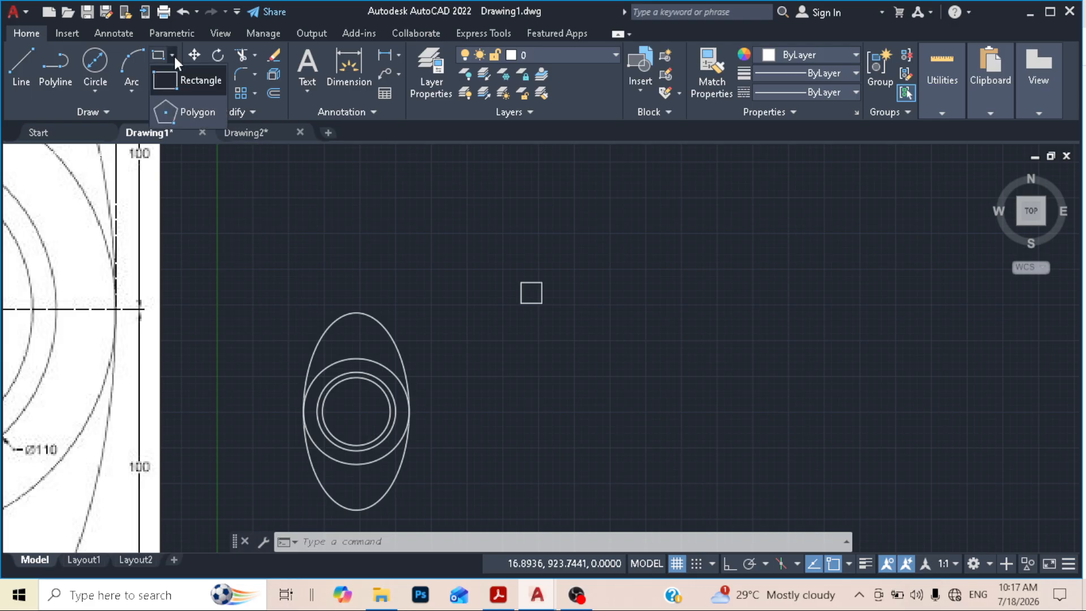
pyautogui.click(193, 111)
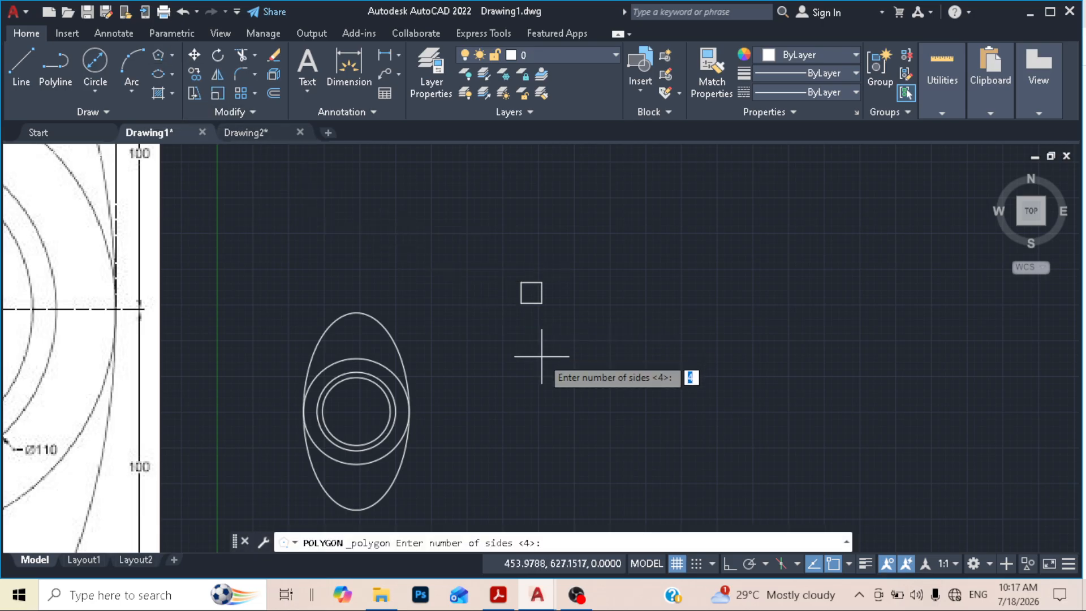
pyautogui.press('Return')
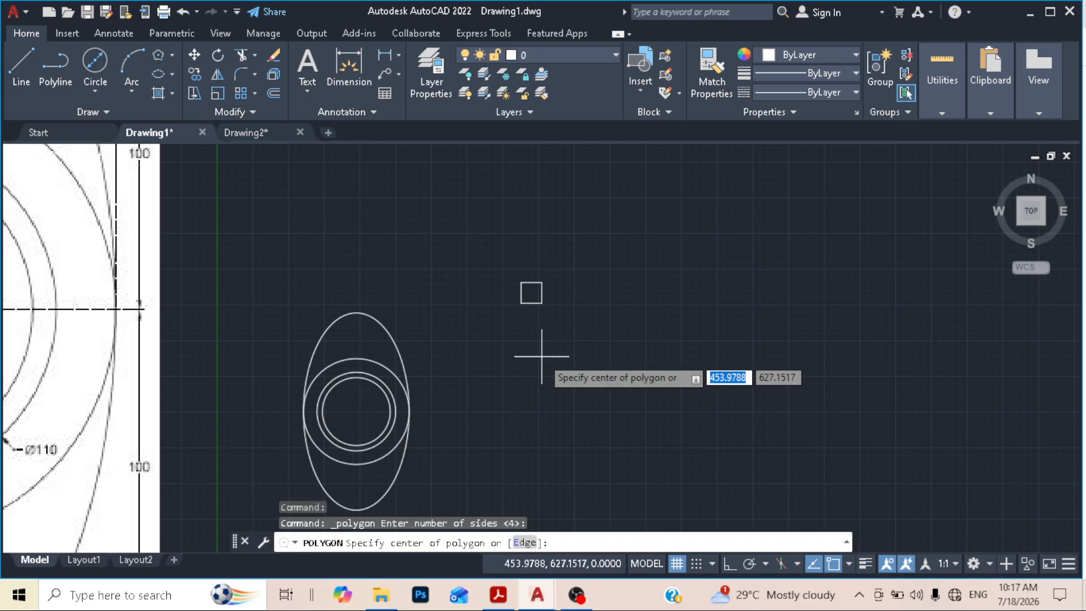
pyautogui.click(525, 543)
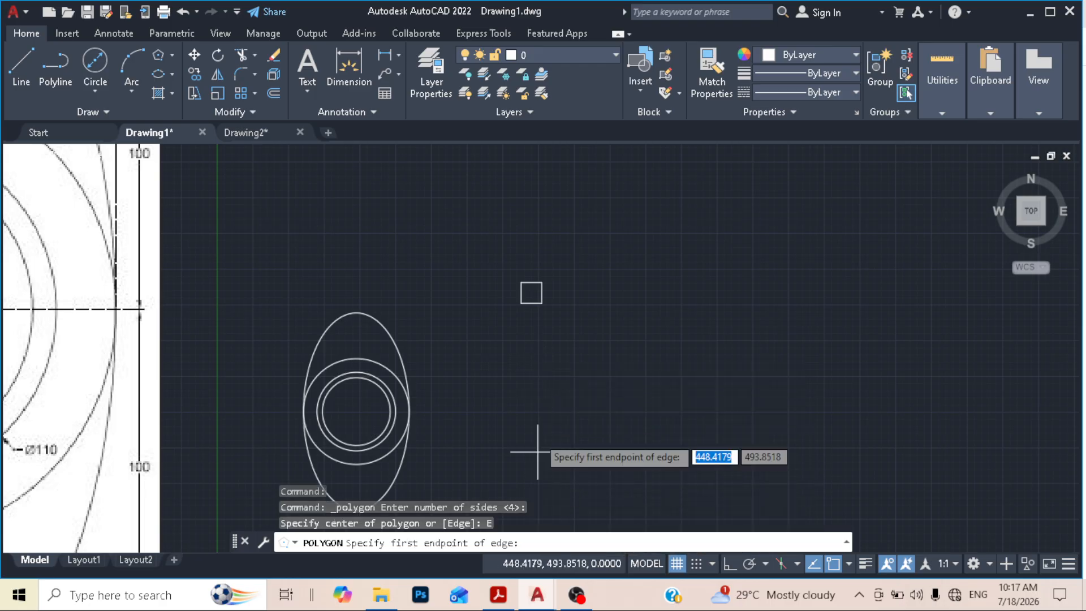
pyautogui.click(432, 358)
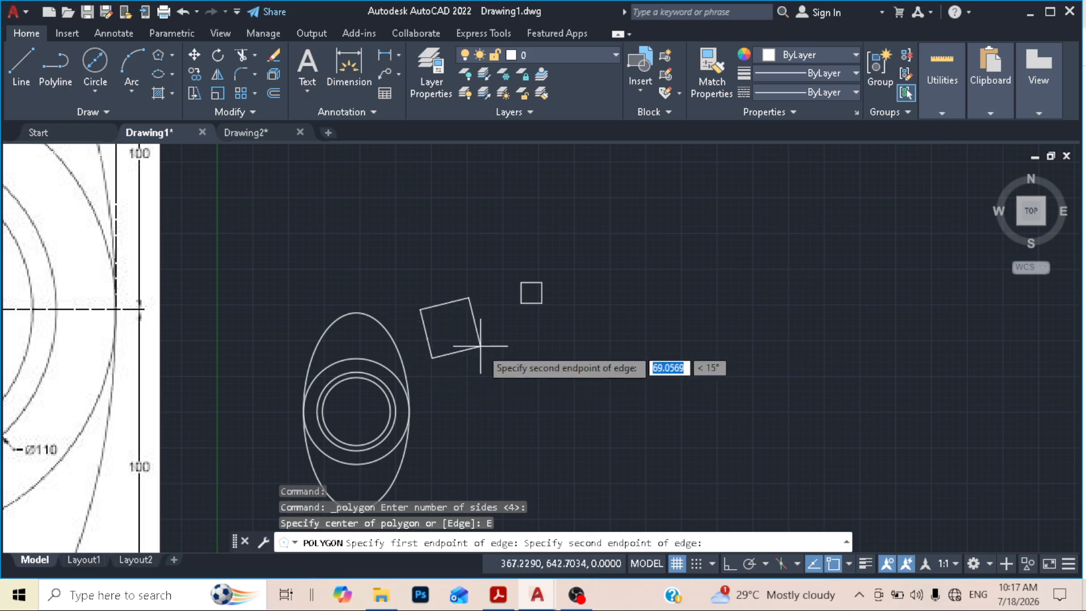
pyautogui.click(726, 565)
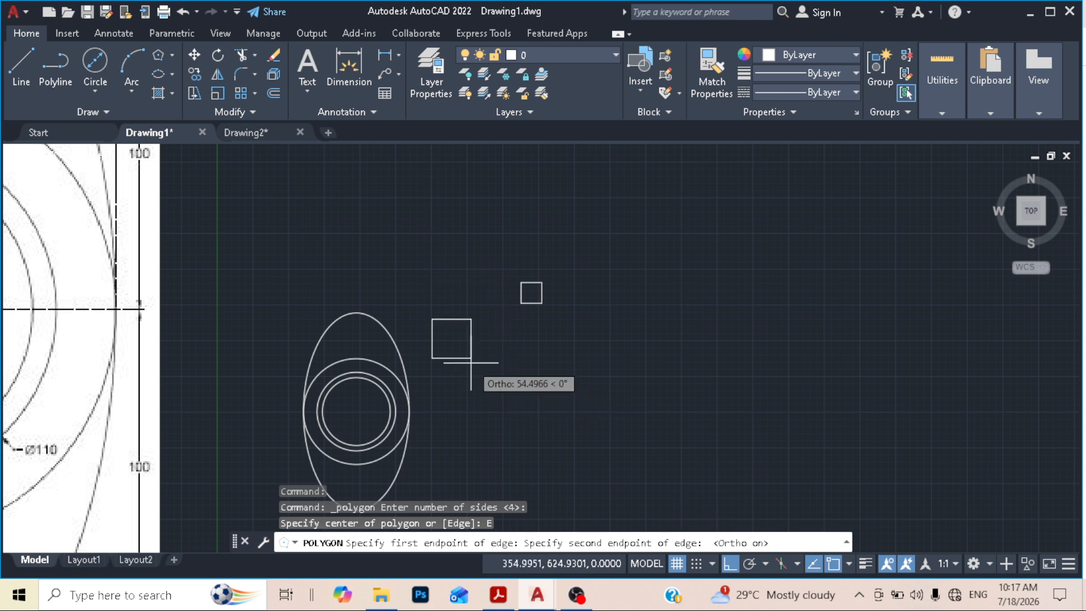
pyautogui.write('29')
pyautogui.press('Return')
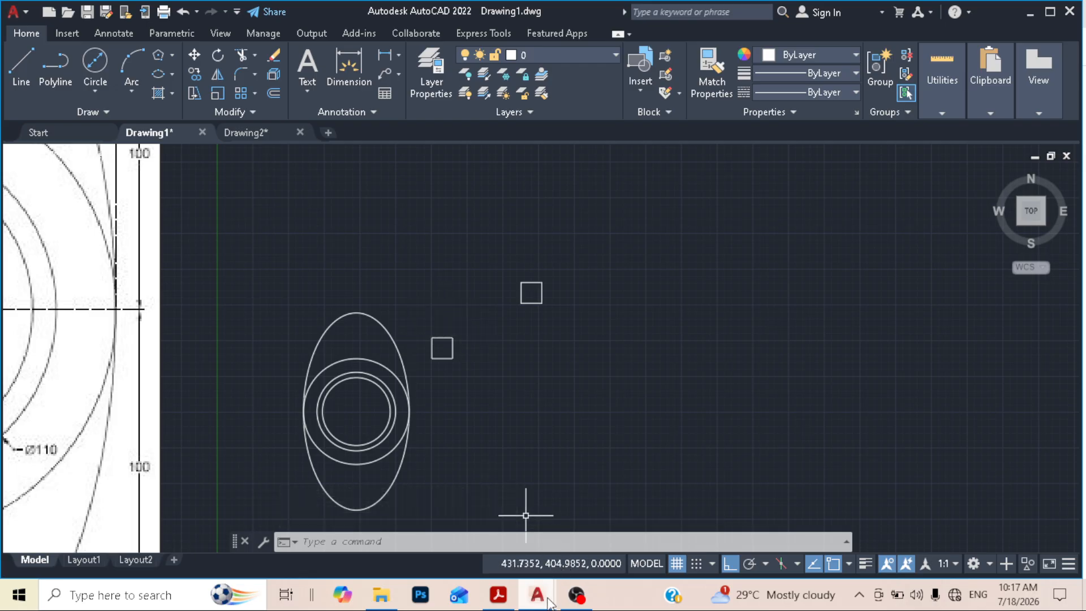
# Check the square's centre distance in the reference PDF in Acrobat, and draw a 100-long vertical line upward from the ellipse's centre in AutoCAD.
pyautogui.click(498, 594)
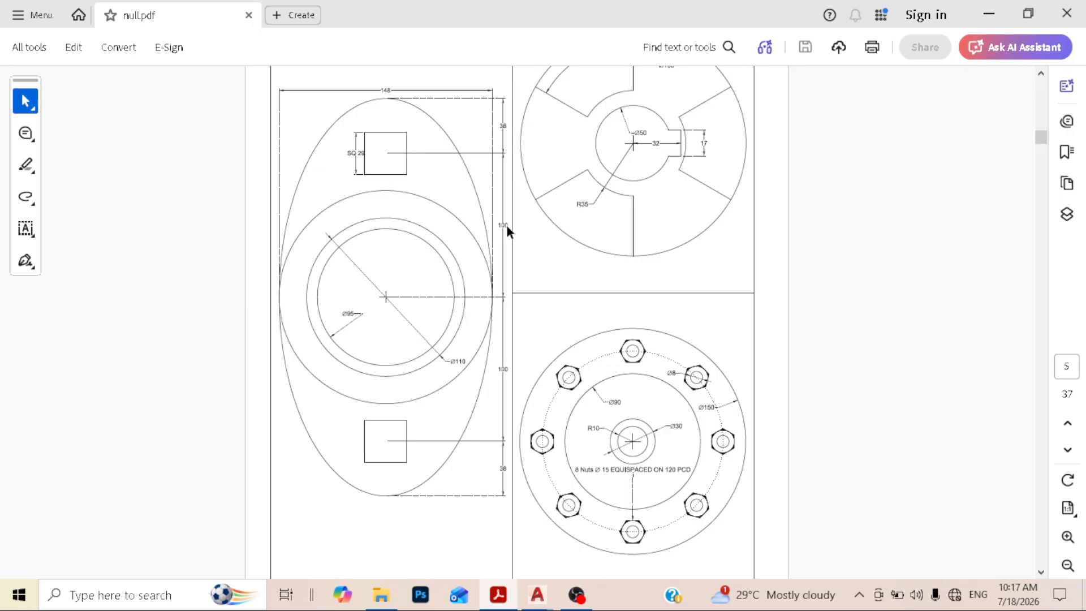
pyautogui.keyDown('ctrl'); pyautogui.scroll(3, 507, 226); pyautogui.keyUp('ctrl')
pyautogui.keyDown('ctrl'); pyautogui.scroll(1, 504, 292); pyautogui.keyUp('ctrl')
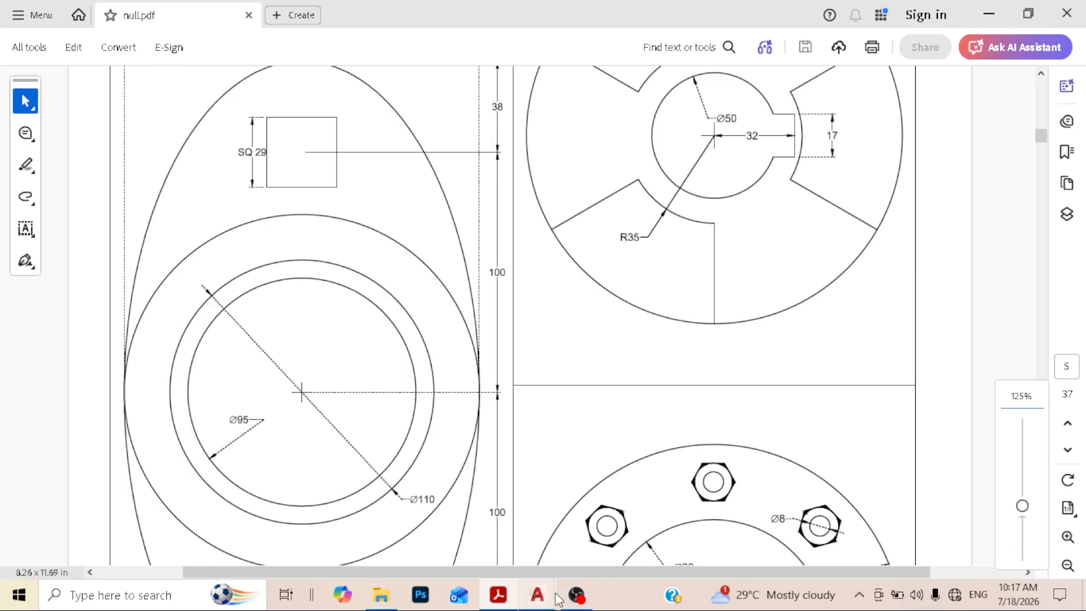
pyautogui.click(537, 599)
pyautogui.click(480, 498)
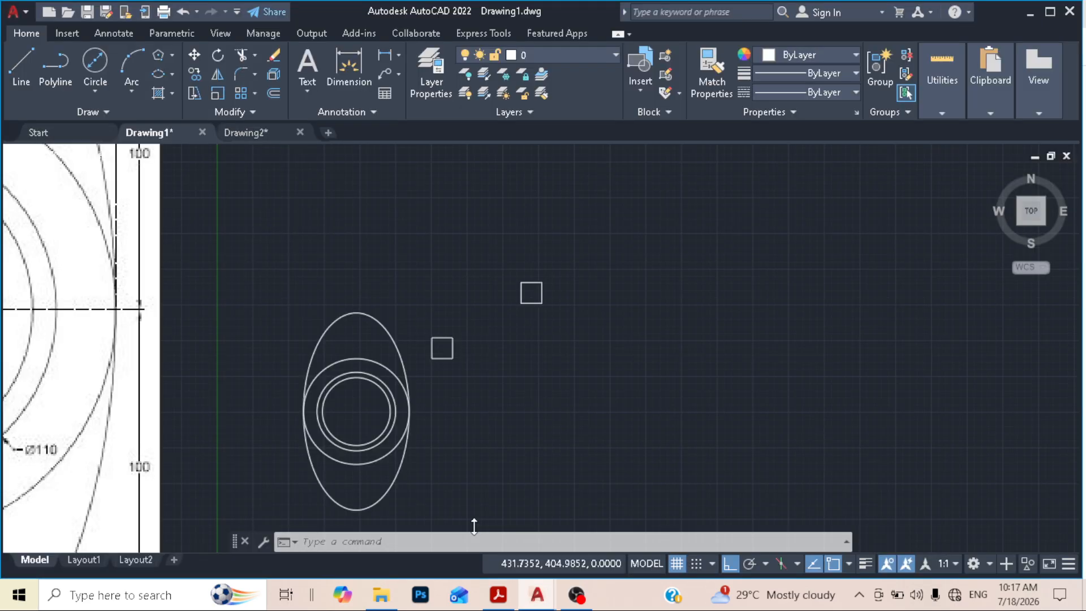
pyautogui.click(25, 72)
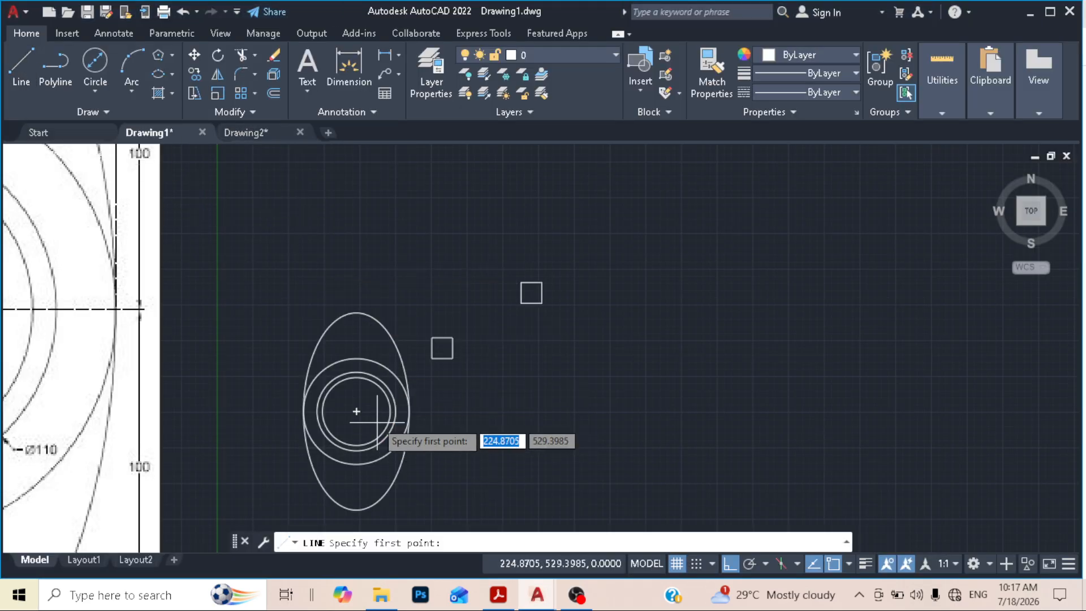
pyautogui.click(356, 411)
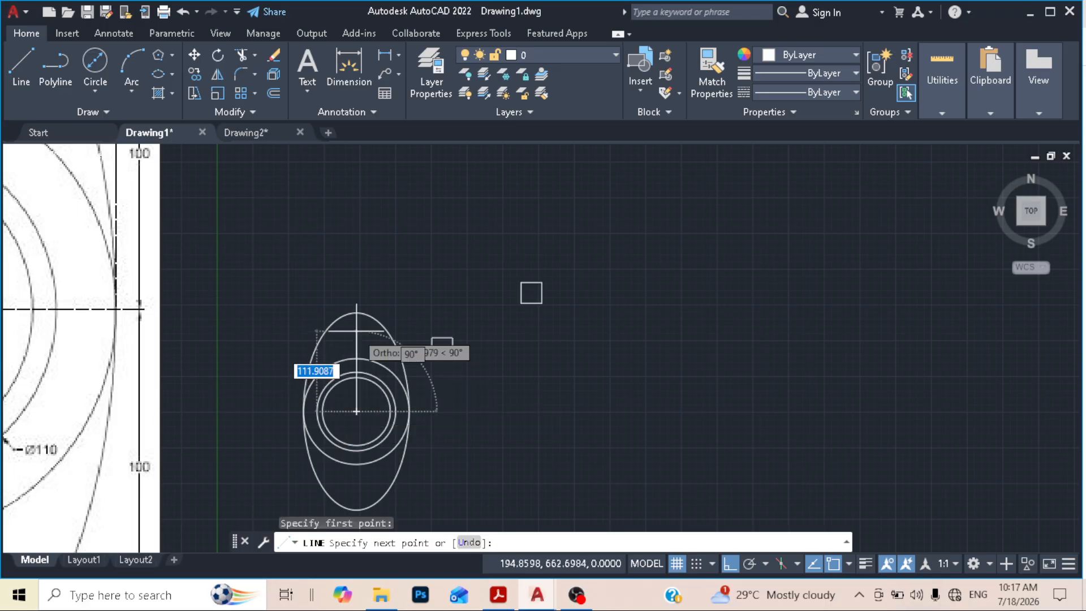
pyautogui.write('100')
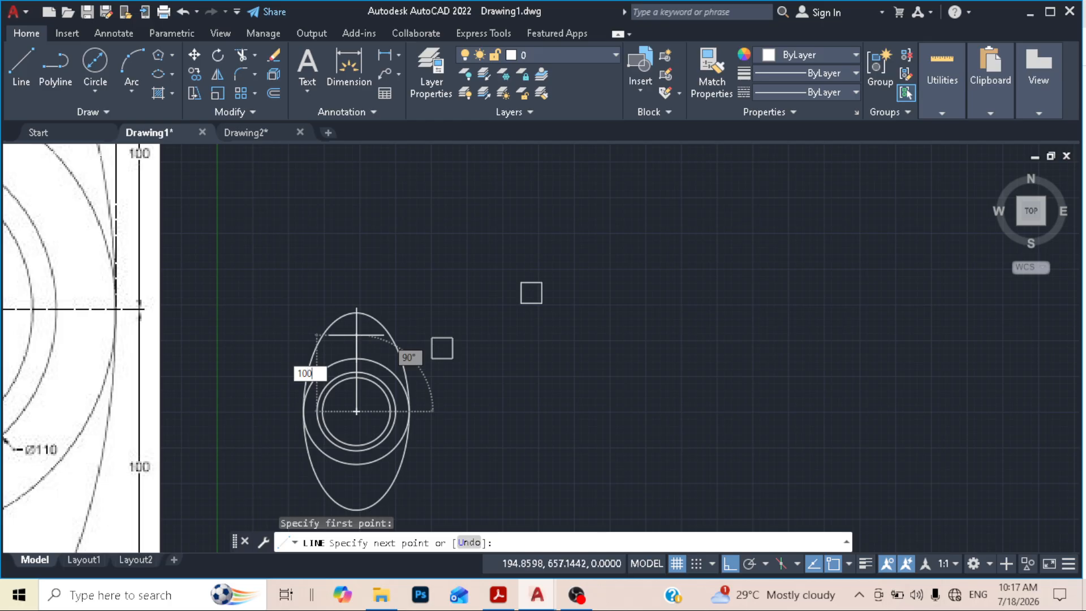
pyautogui.press('Return')
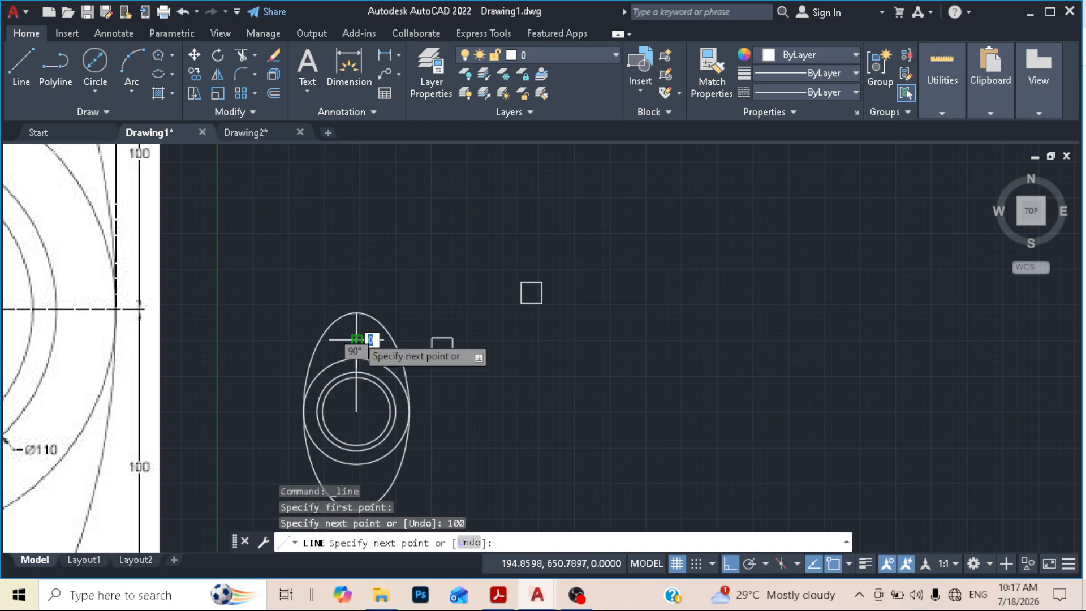
pyautogui.rightClick(458, 287)
pyautogui.click(460, 289)
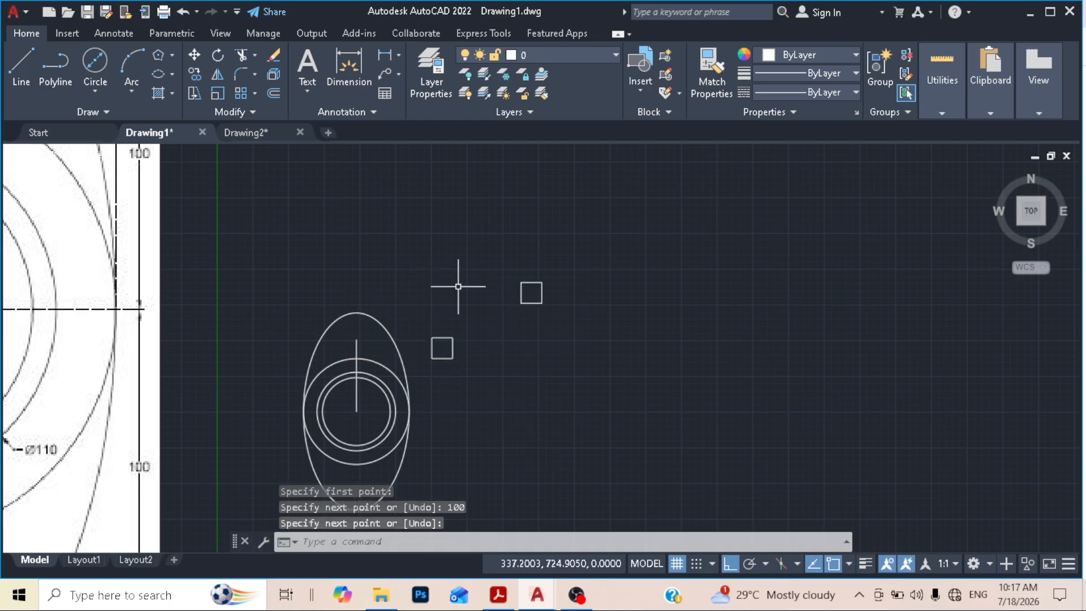
# Copy the square nearest the ellipse from its centre to the upper endpoint of the vertical line.
pyautogui.click(449, 338)
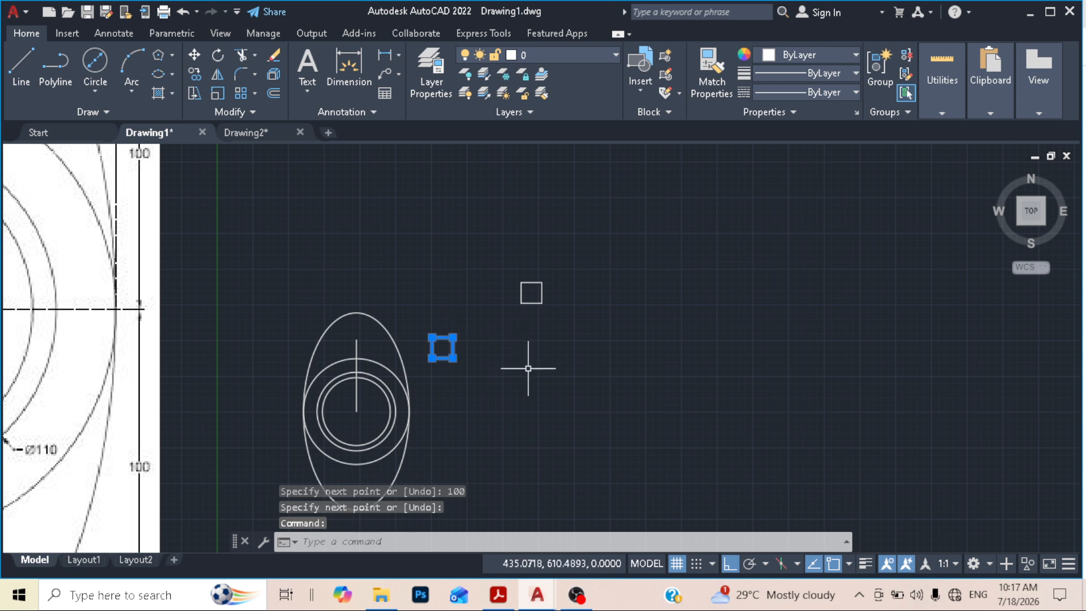
pyautogui.click(196, 73)
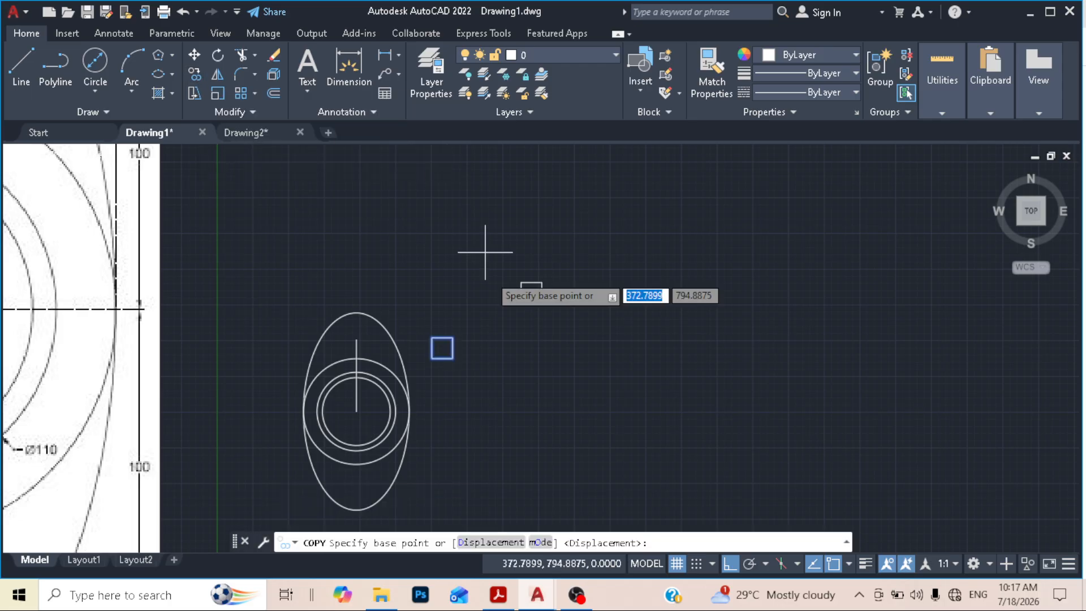
pyautogui.scroll(1, 457, 352)
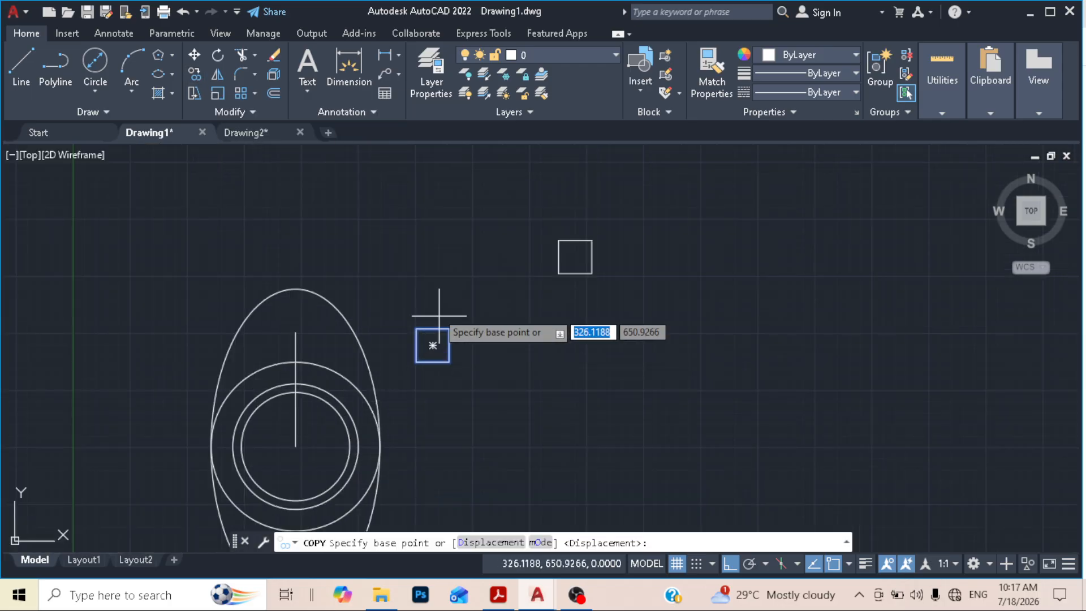
pyautogui.click(433, 345)
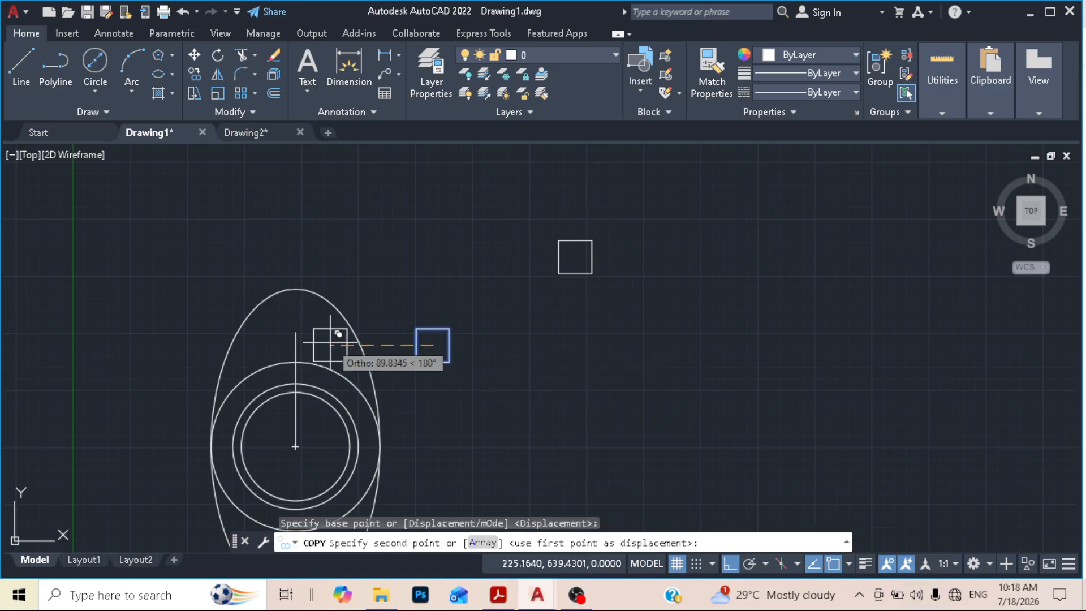
pyautogui.click(296, 332)
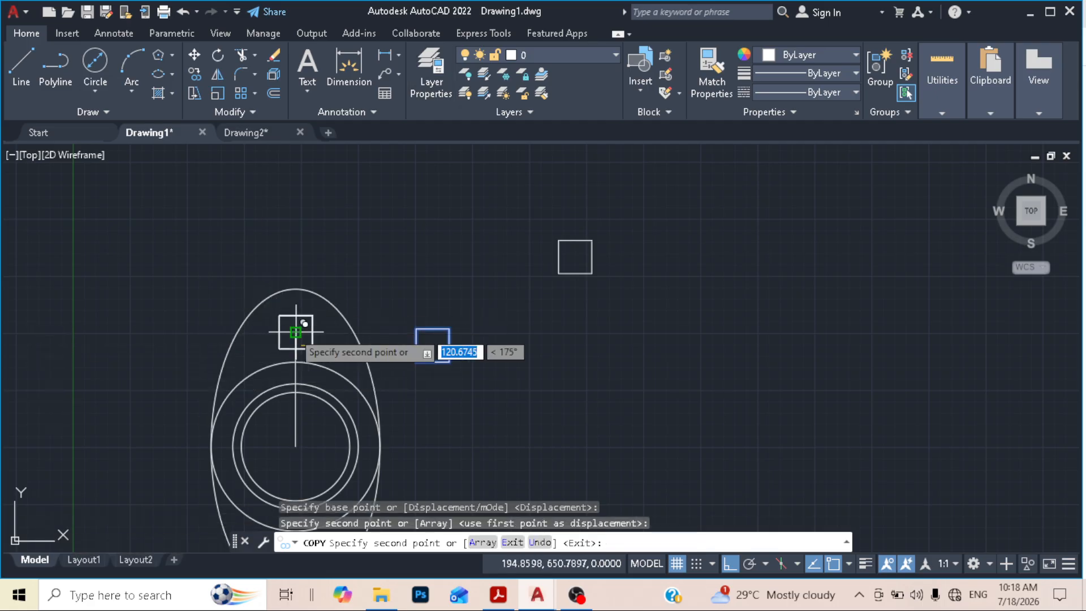
pyautogui.rightClick(505, 310)
pyautogui.click(529, 320)
# Delete the two loose squares outside the ellipse and the vertical construction line inside it.
pyautogui.click(649, 409)
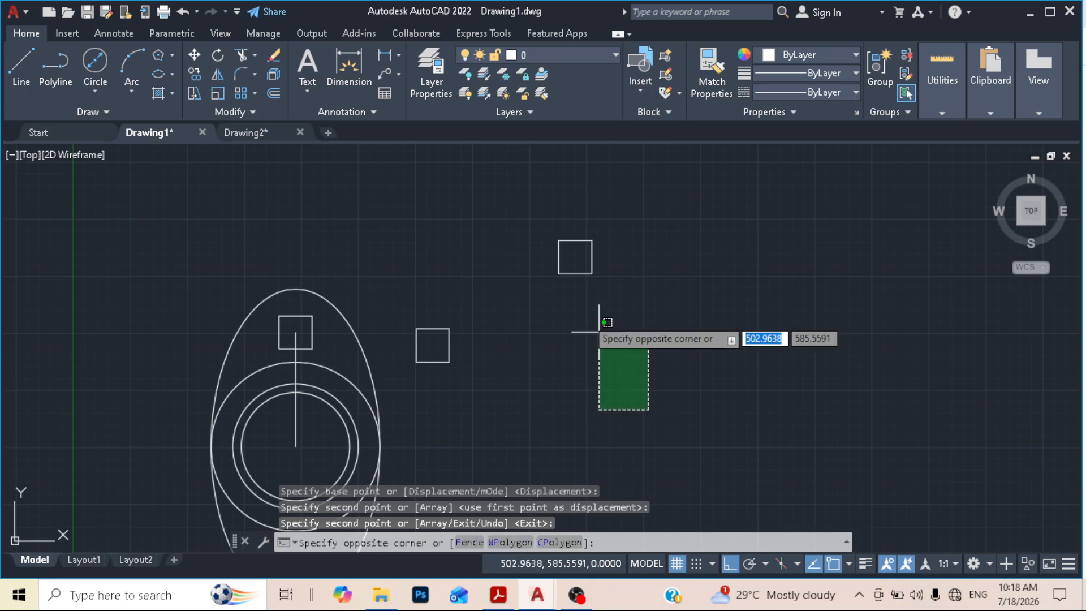
pyautogui.click(390, 189)
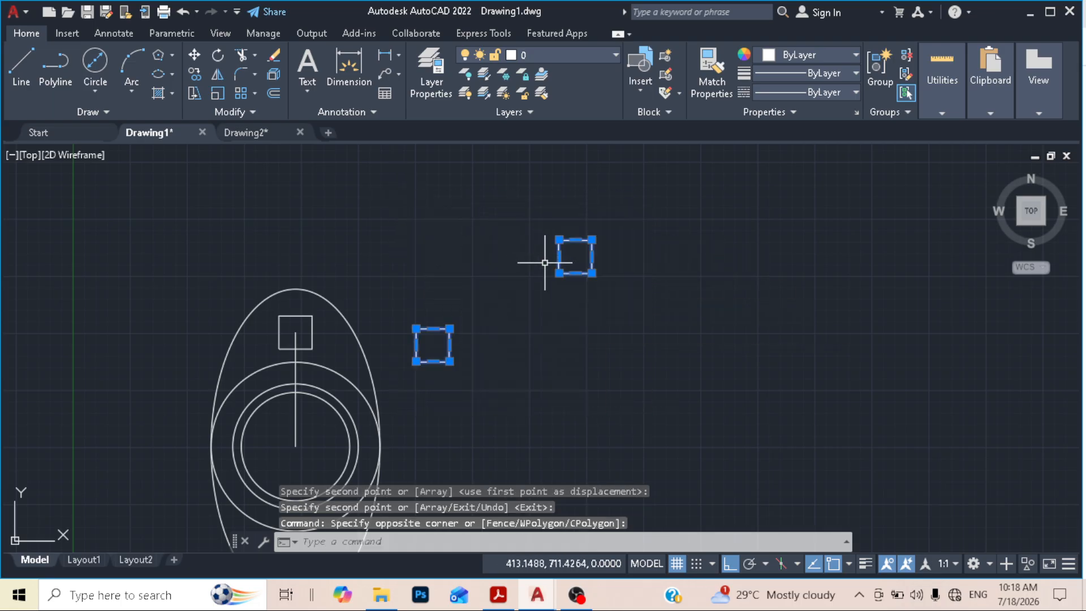
pyautogui.press('Delete')
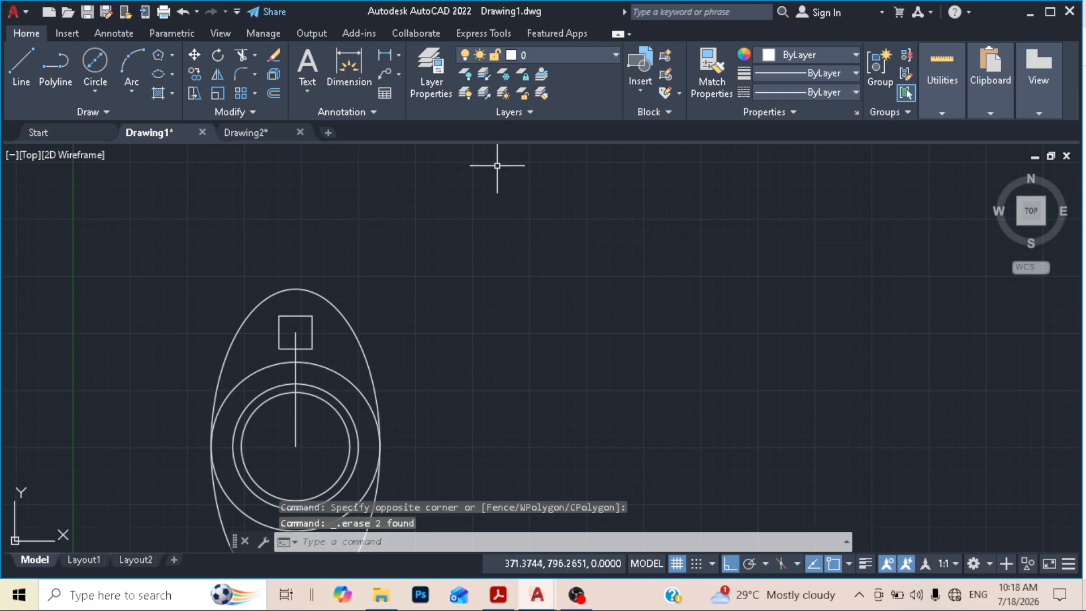
pyautogui.click(300, 356)
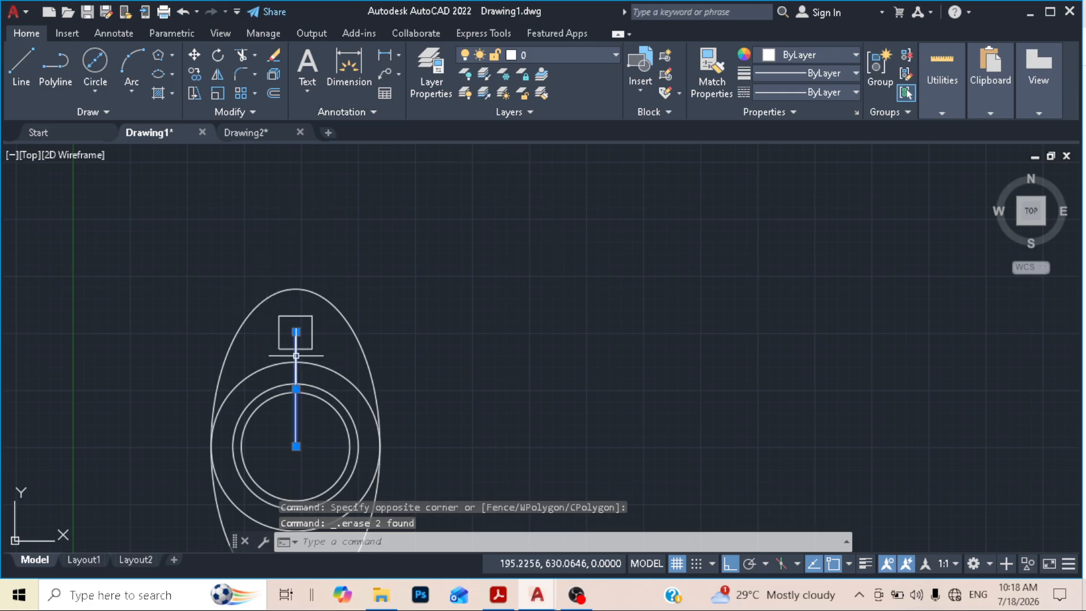
pyautogui.press('Delete')
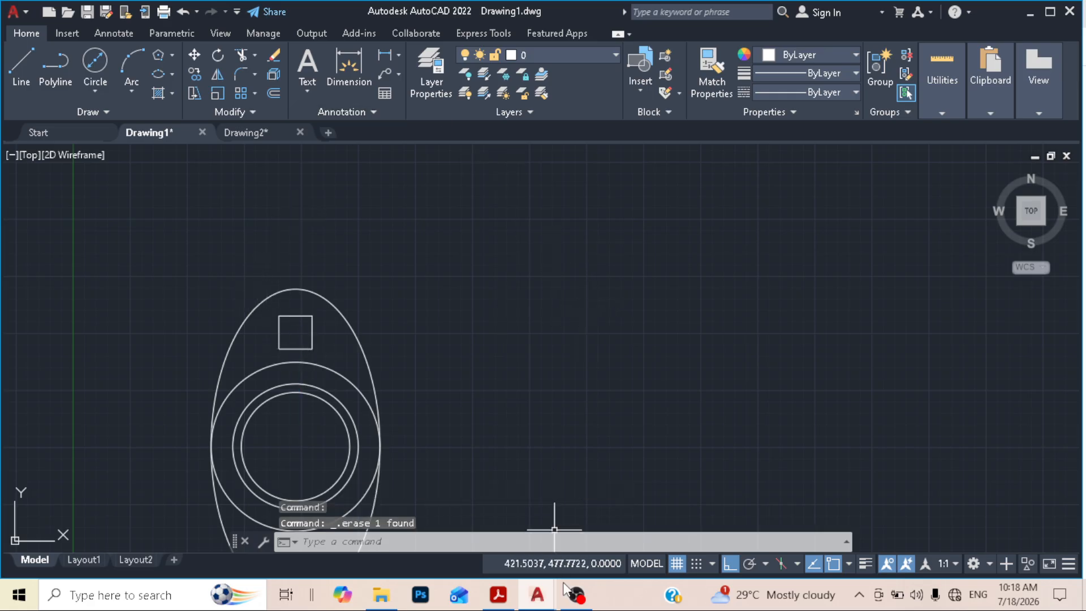
# Check the lower square and its distance from the centre in the reference PDF in Acrobat, and return to Drawing1 in AutoCAD.
pyautogui.click(498, 594)
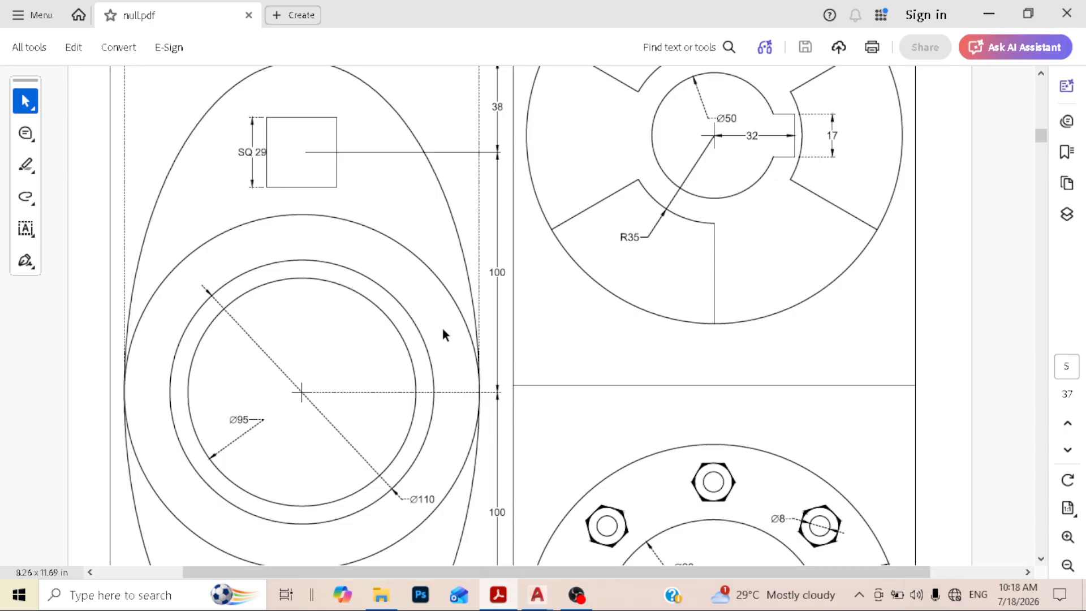
pyautogui.scroll(-5, 445, 335)
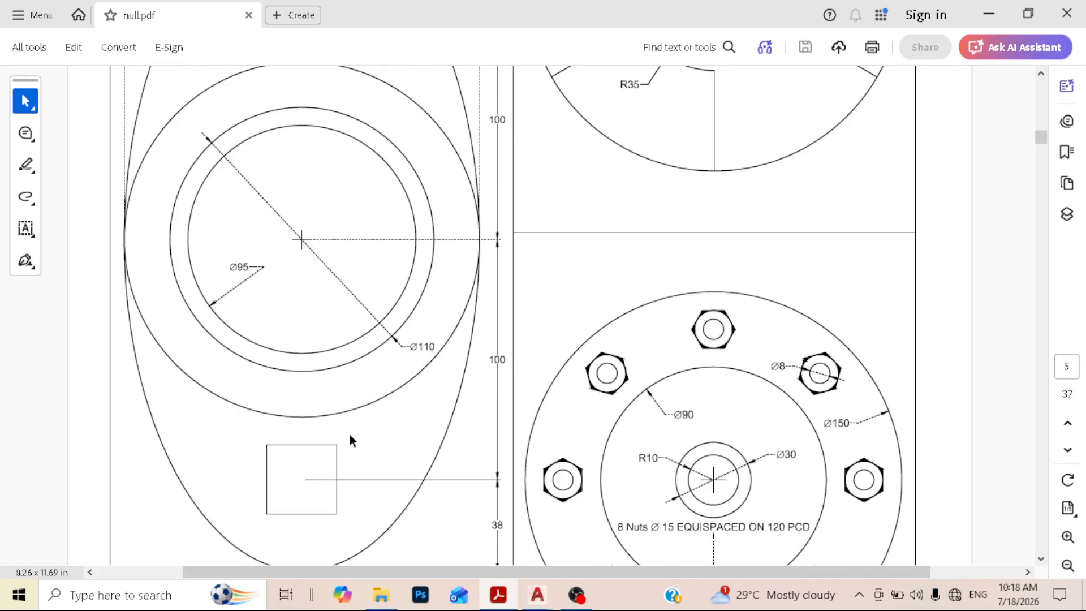
pyautogui.scroll(-3, 521, 459)
pyautogui.scroll(6, 368, 429)
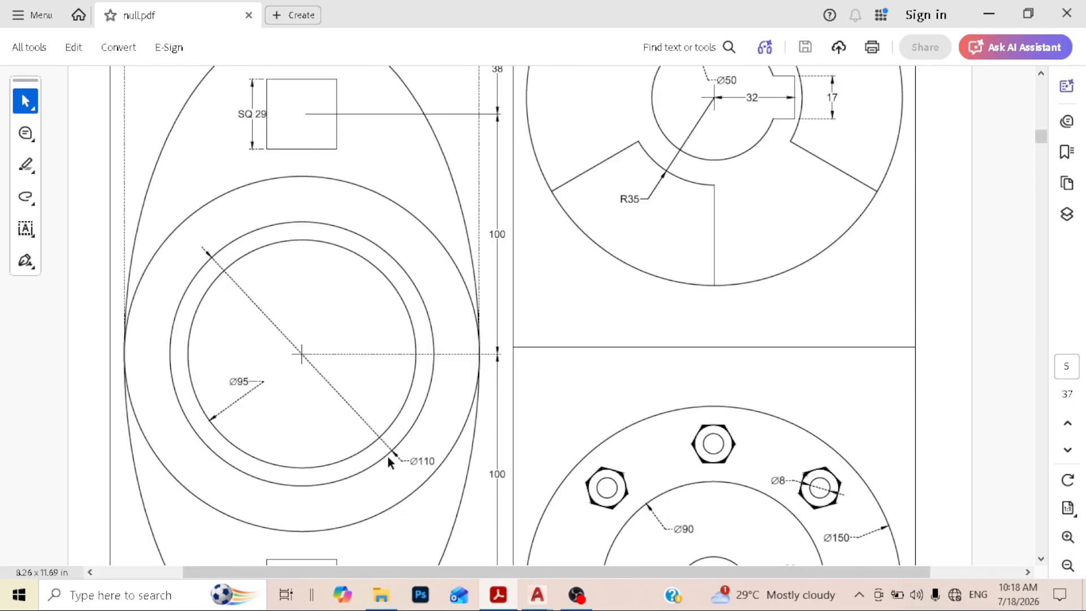
pyautogui.moveTo(542, 605)
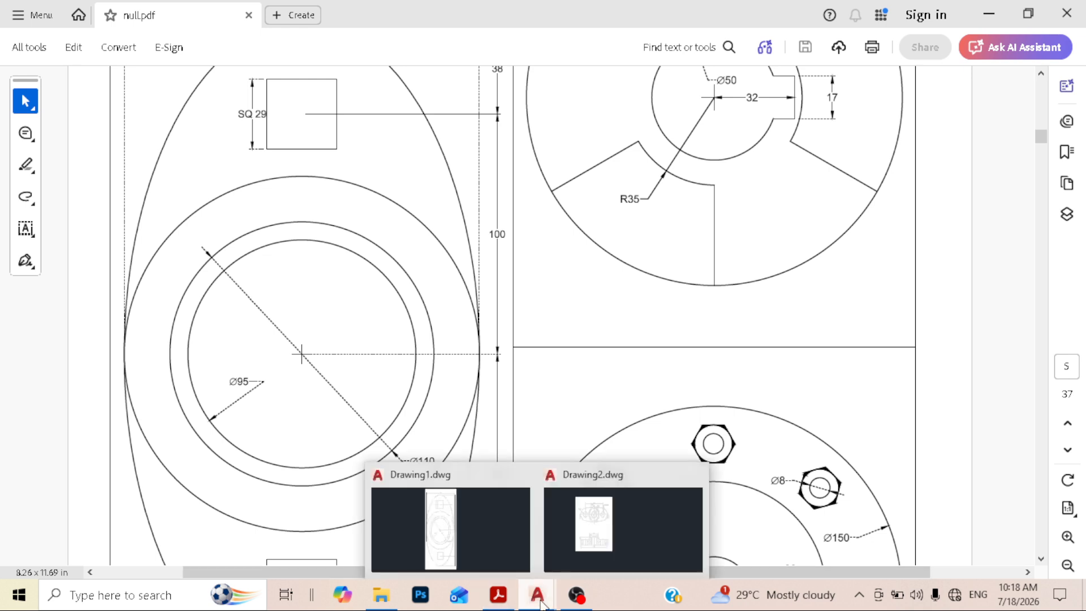
pyautogui.click(483, 548)
# Mirror the upper square across the inner circle's horizontal diameter, keeping the source object.
pyautogui.moveTo(449, 359); pyautogui.dragTo(579, 218, button='middle')
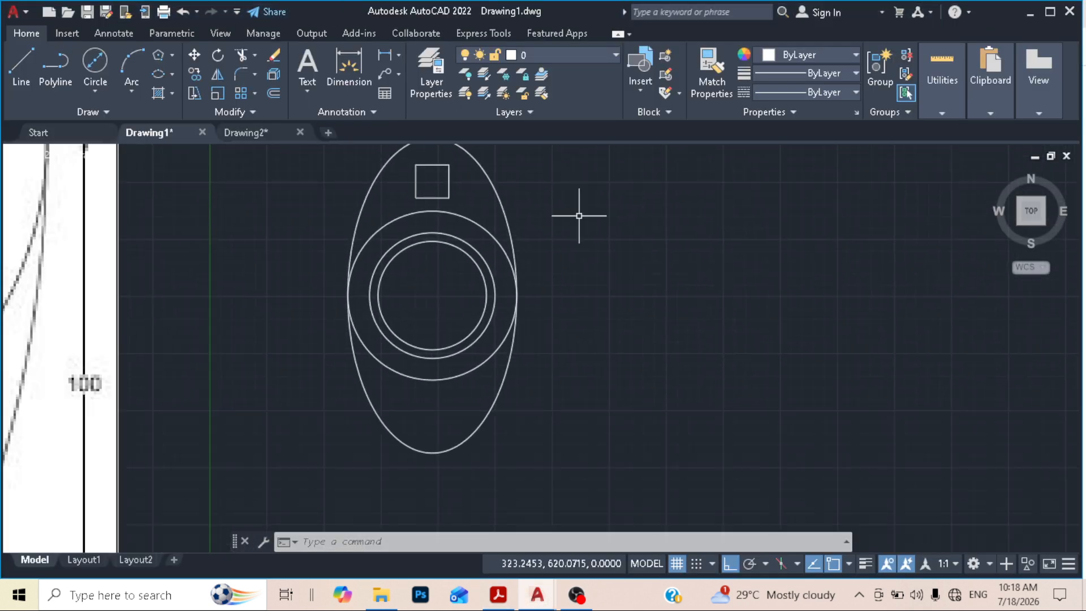
pyautogui.click(440, 168)
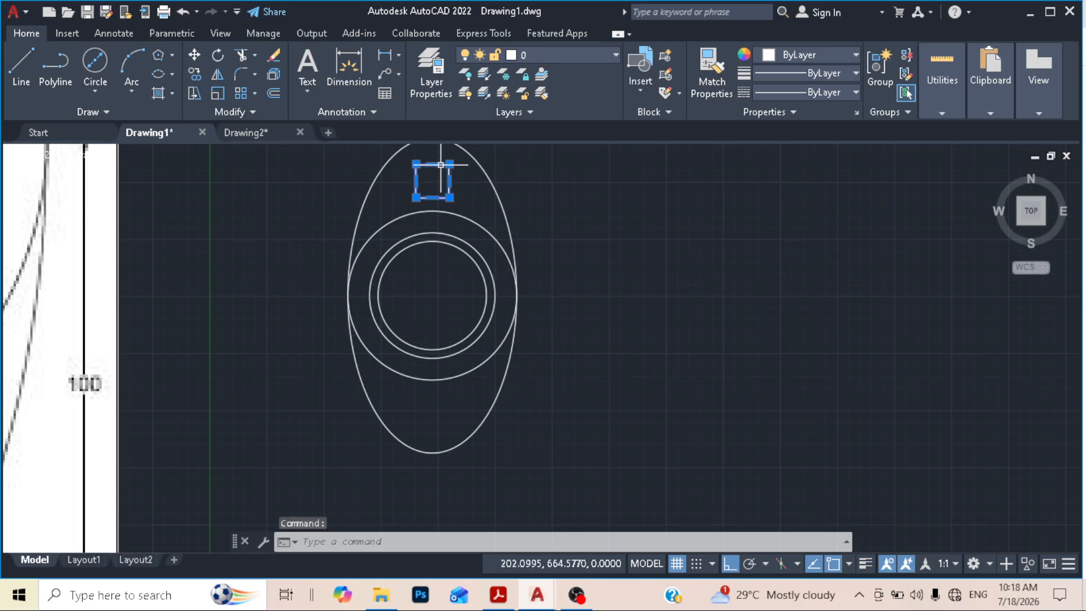
pyautogui.click(215, 75)
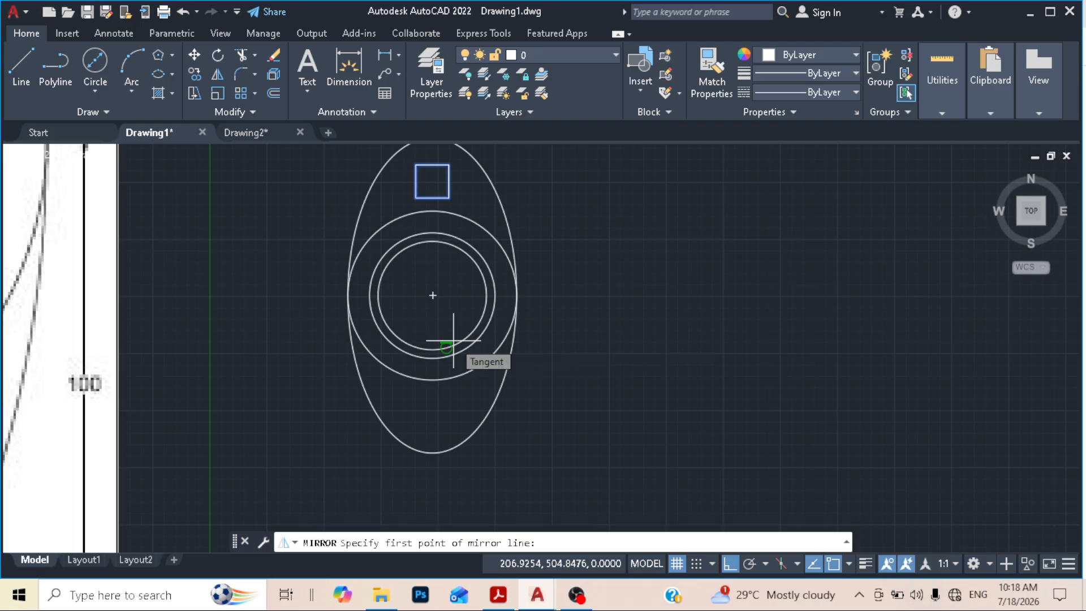
pyautogui.click(378, 294)
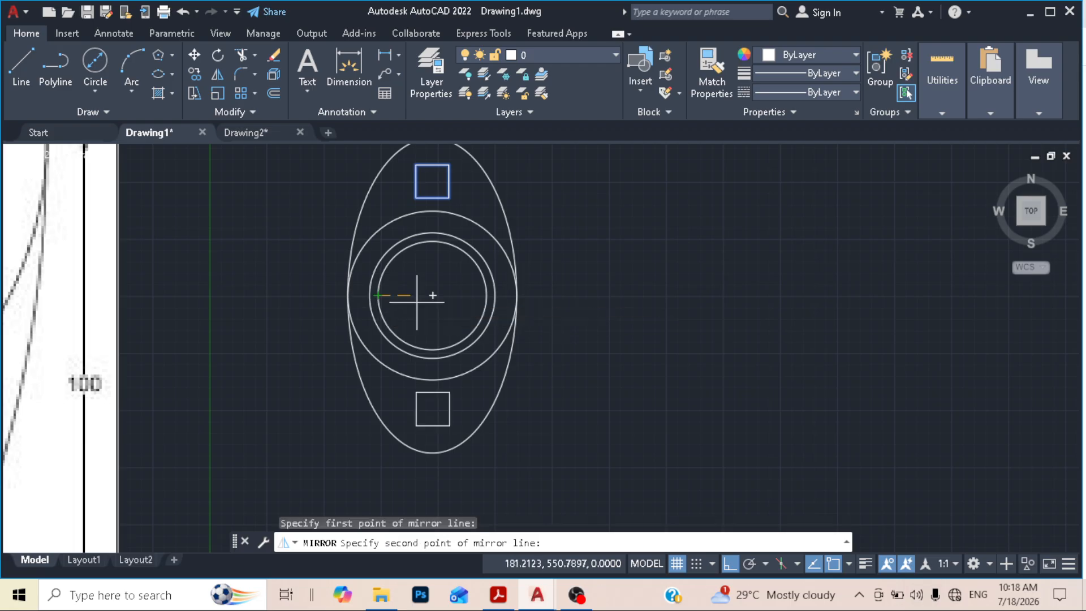
pyautogui.click(486, 295)
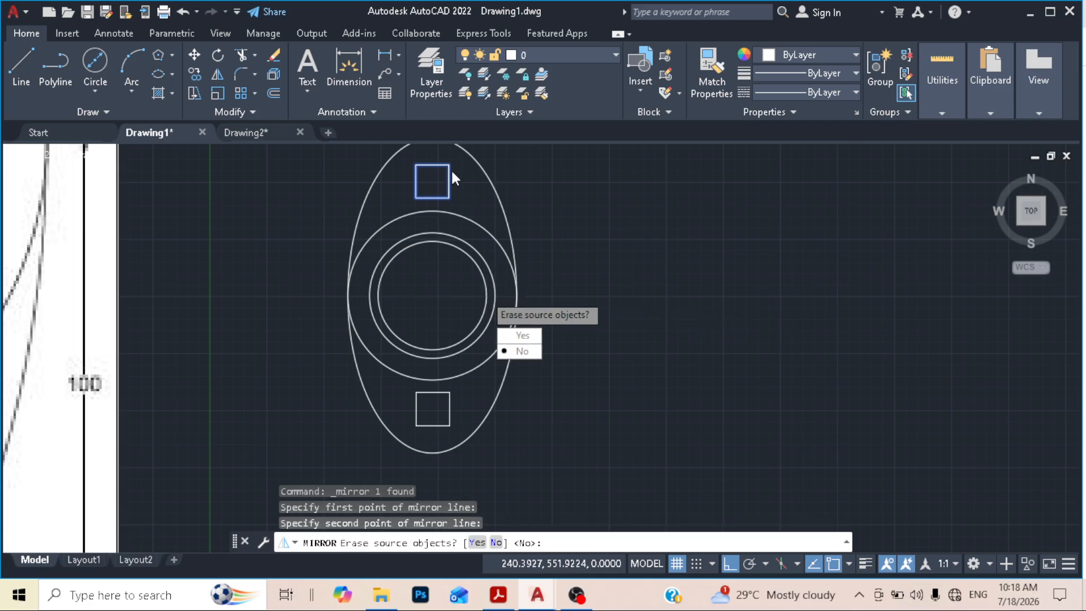
pyautogui.click(522, 352)
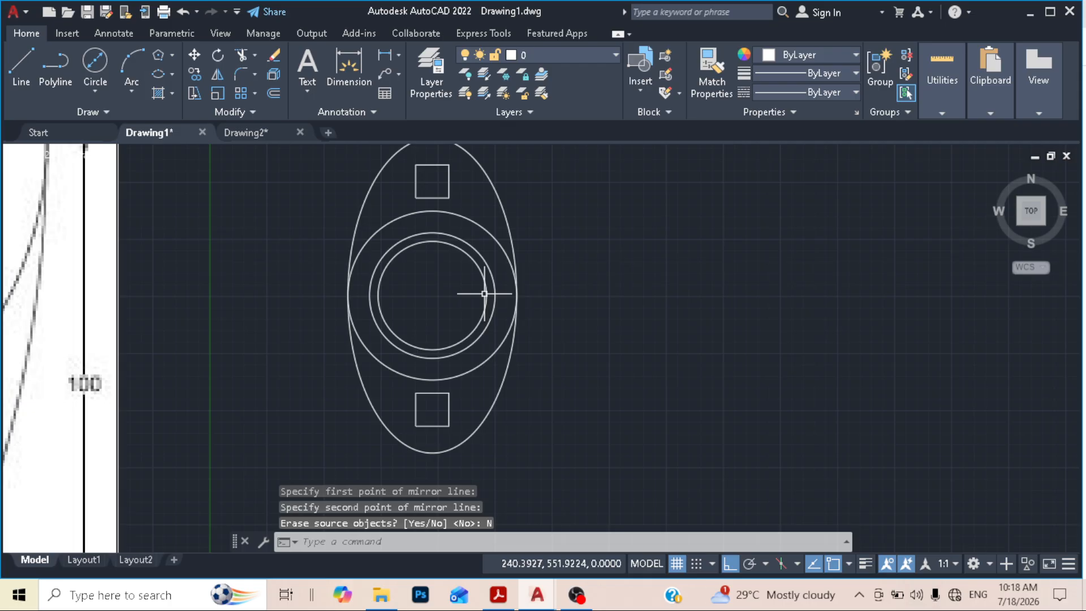
pyautogui.moveTo(502, 266); pyautogui.dragTo(449, 284, button='middle')
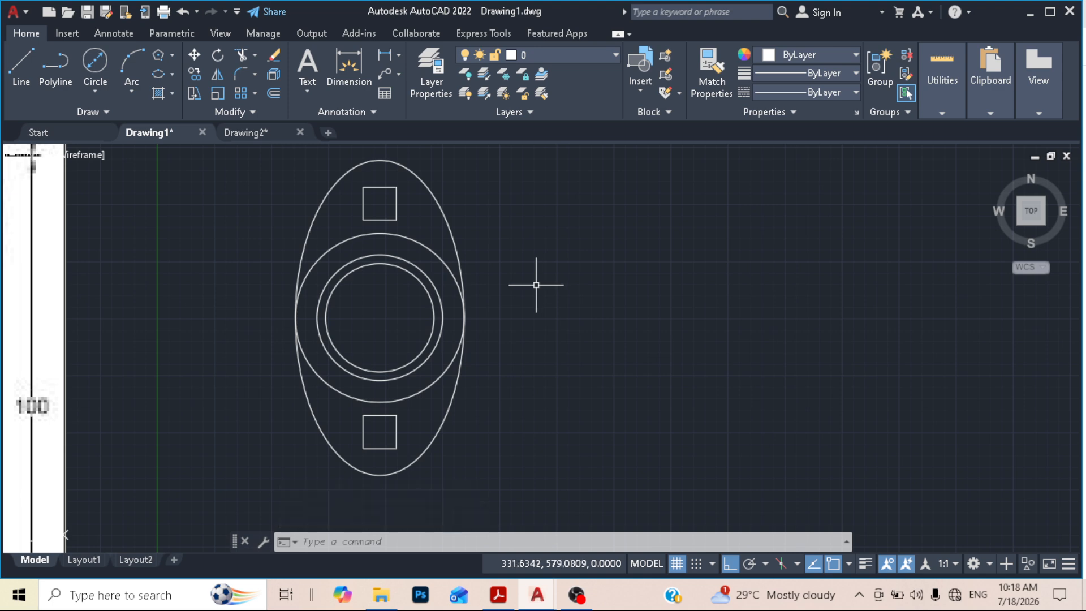
# Draw a rectangle 50 wide and 40 high beside the reference image in Drawing2.
pyautogui.click(257, 133)
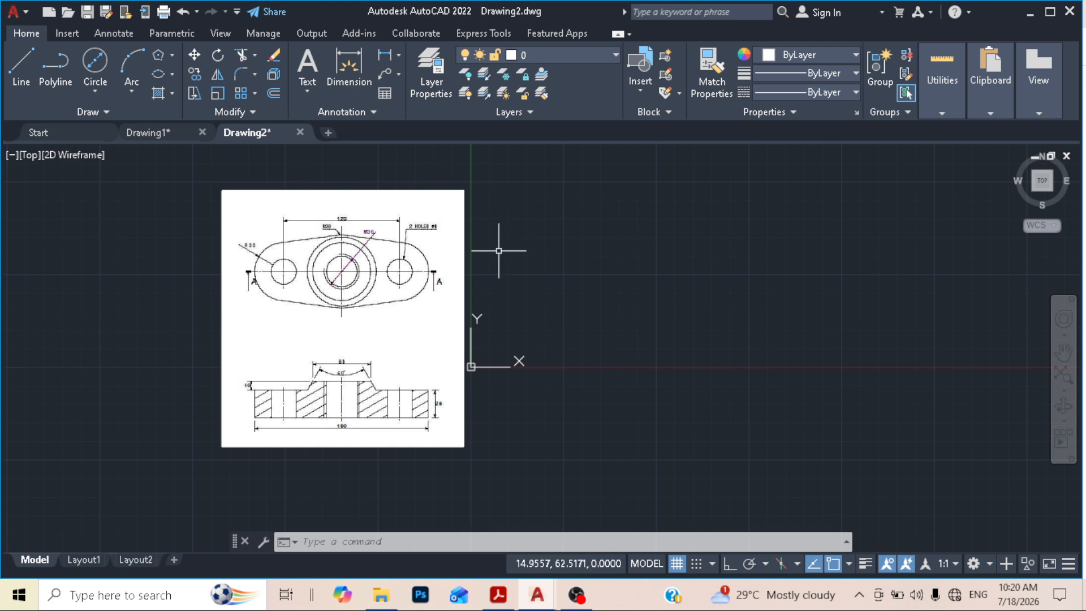
pyautogui.scroll(2, 502, 299)
pyautogui.scroll(4, 505, 319)
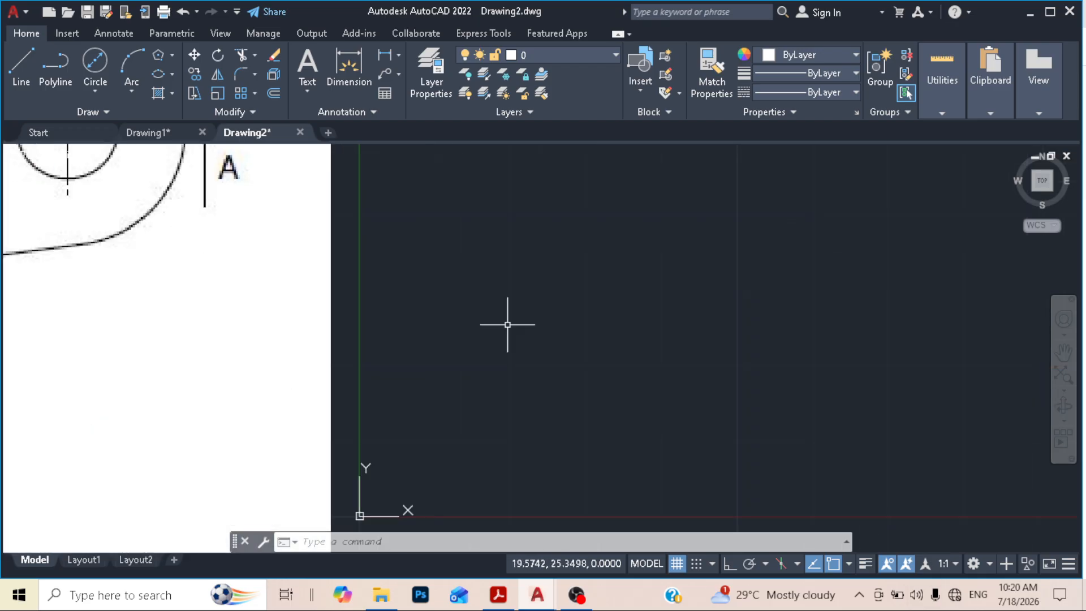
pyautogui.scroll(-2, 507, 321)
pyautogui.scroll(-3, 538, 311)
pyautogui.moveTo(538, 308); pyautogui.dragTo(501, 327, button='middle')
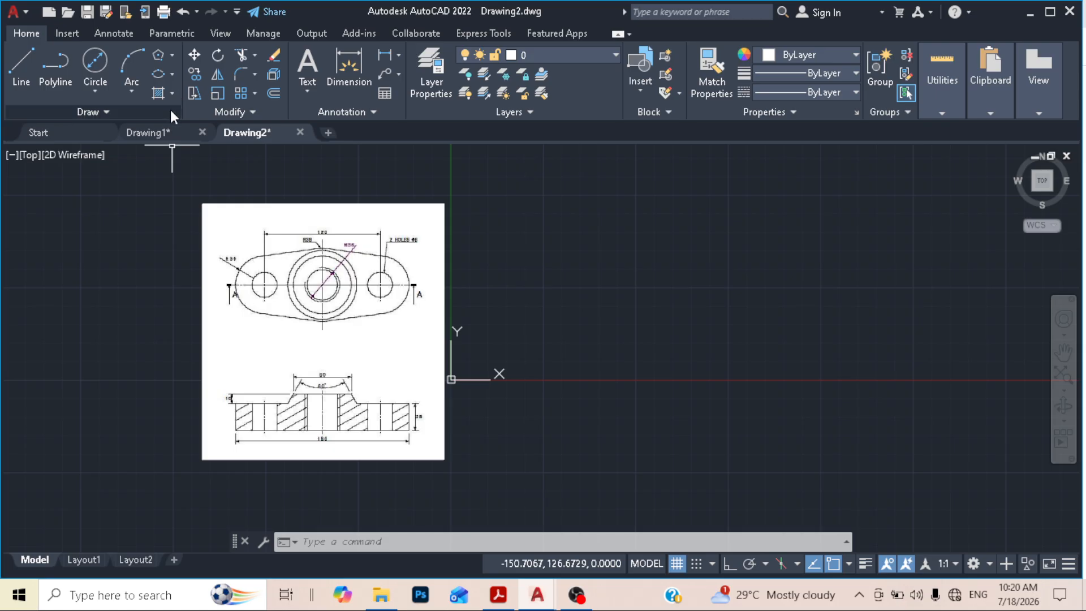
pyautogui.click(172, 55)
pyautogui.click(192, 80)
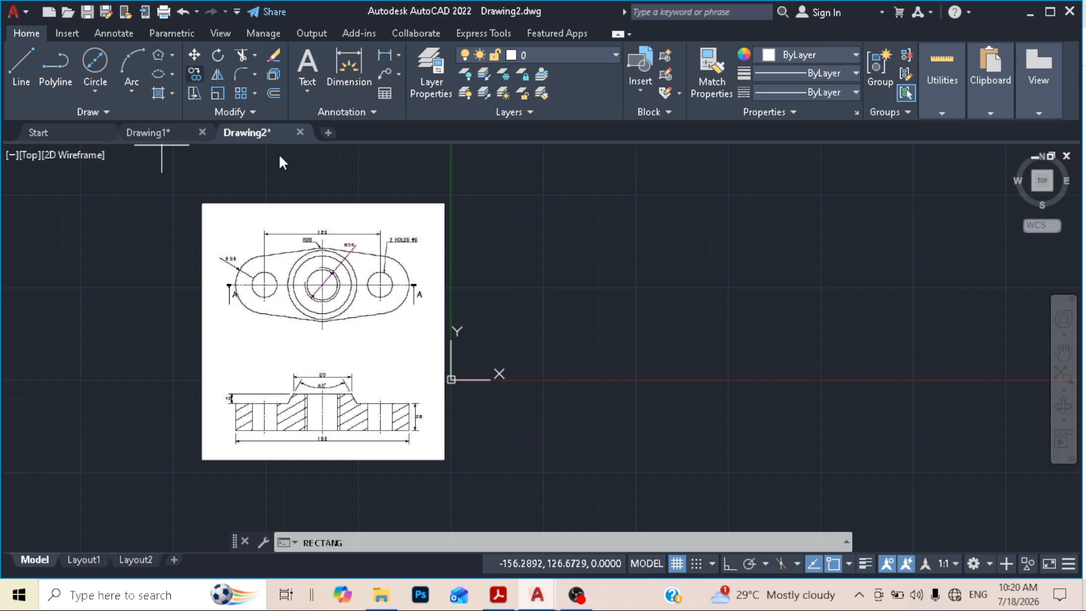
pyautogui.click(507, 335)
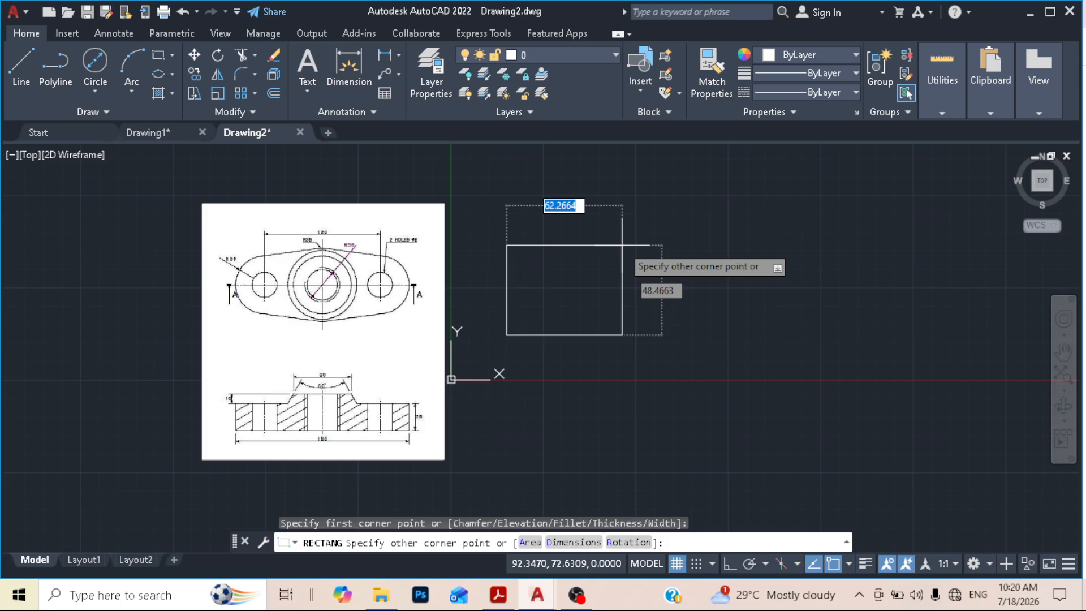
pyautogui.write('50')
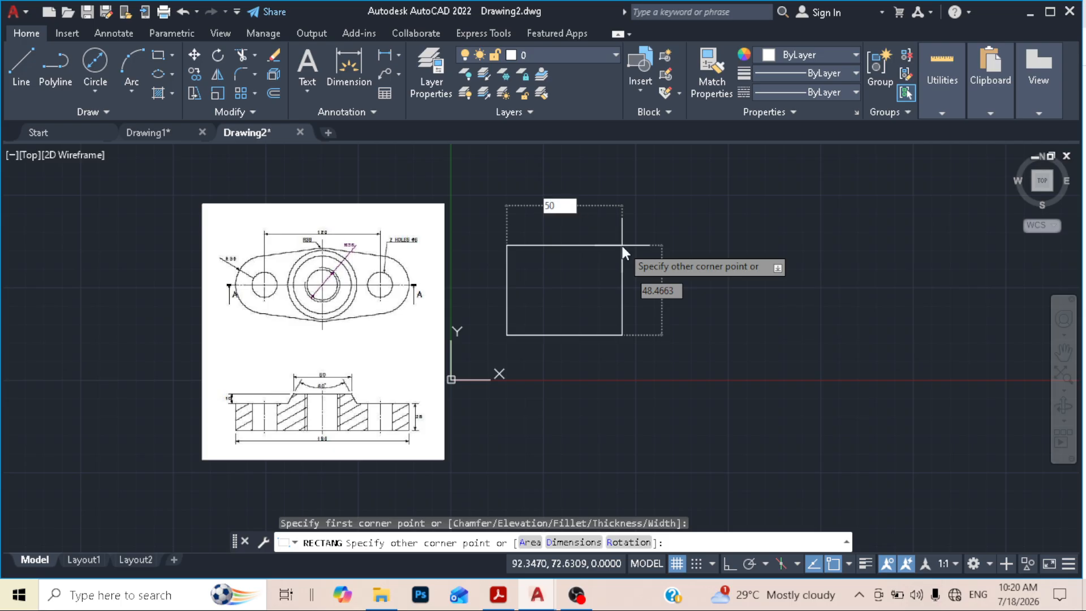
pyautogui.press('Tab')
pyautogui.write('40')
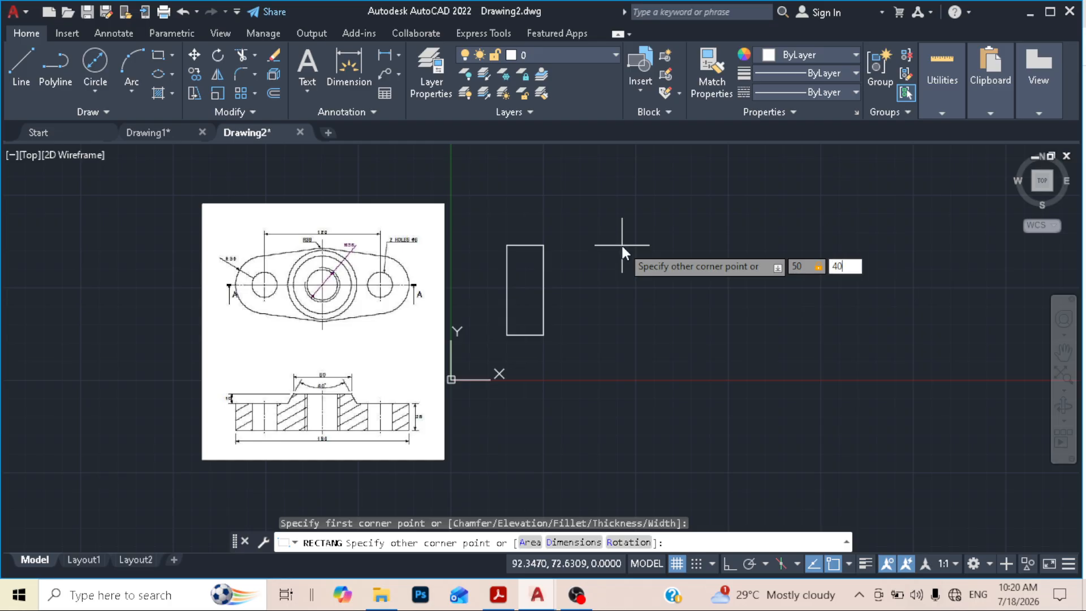
pyautogui.press('Return')
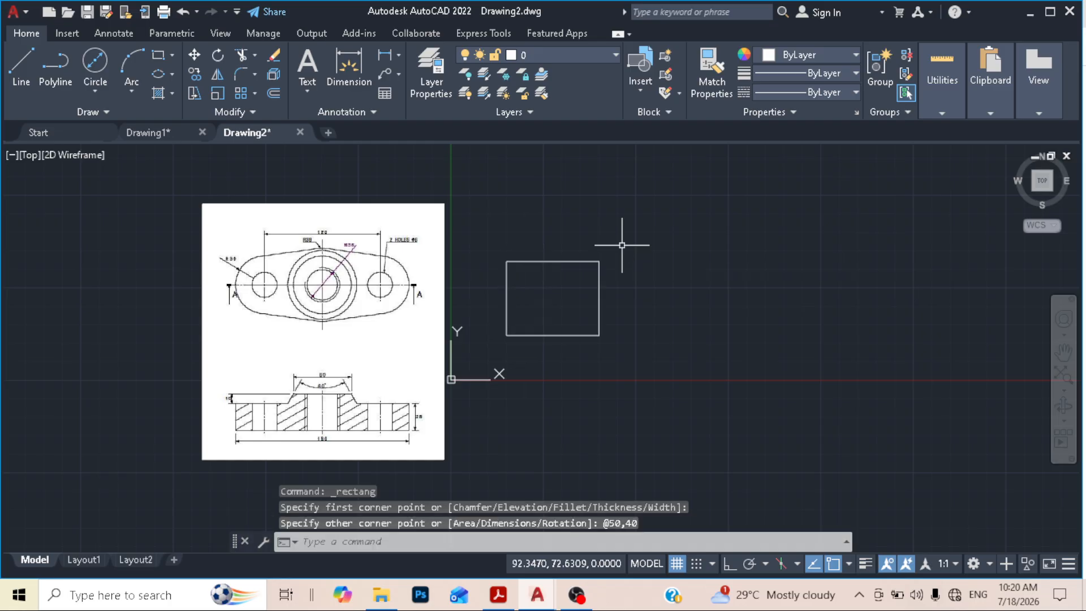
# Copy the rectangle from its lower-left corner with Ortho on, placing two copies in a row to its right and one directly above it.
pyautogui.click(583, 261)
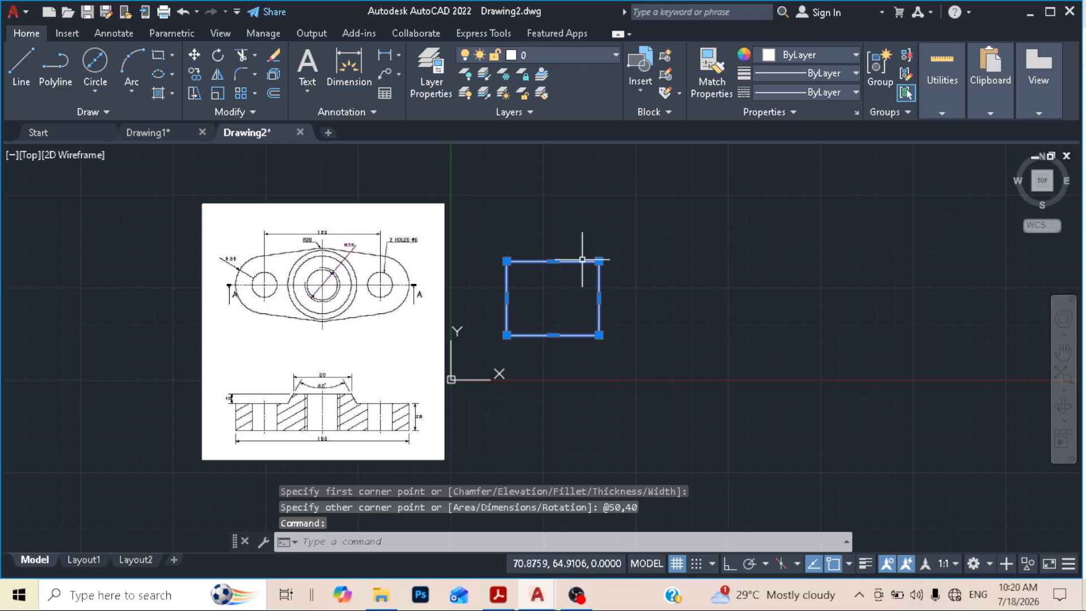
pyautogui.click(195, 73)
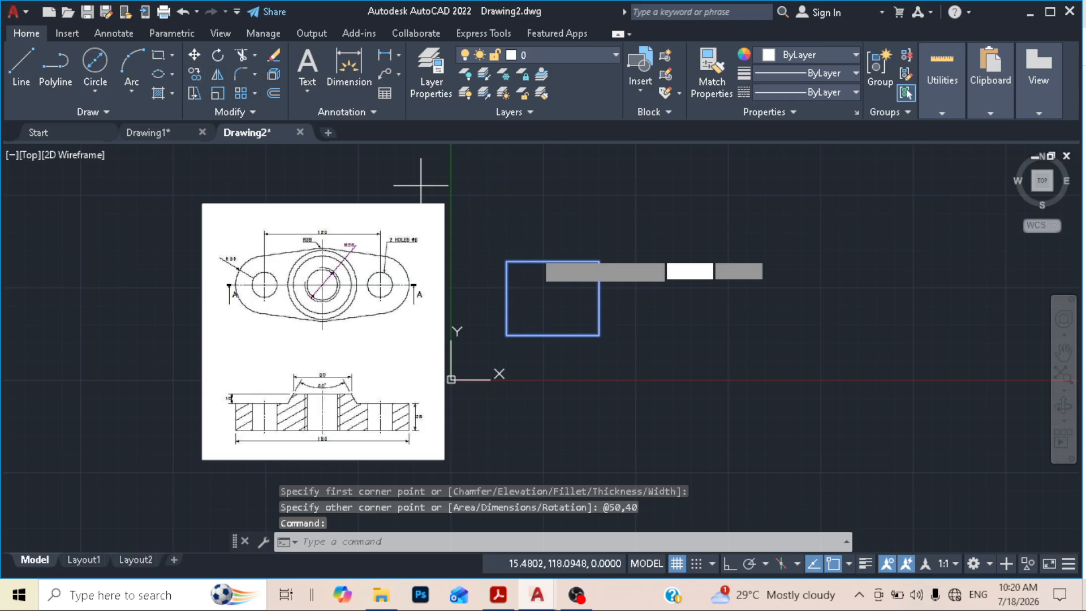
pyautogui.click(507, 335)
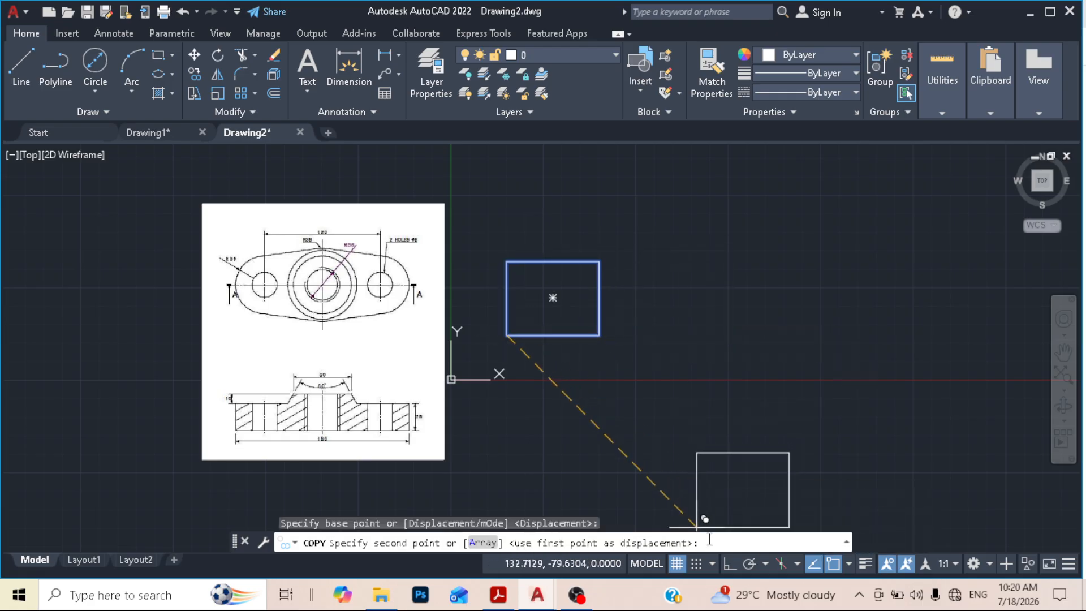
pyautogui.click(730, 564)
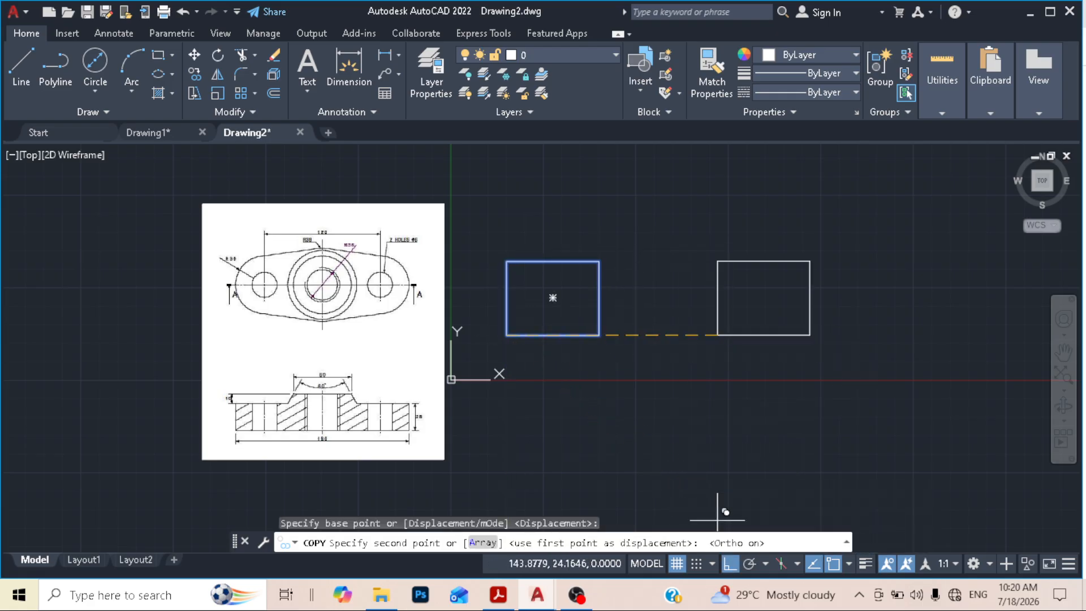
pyautogui.click(645, 327)
pyautogui.click(779, 335)
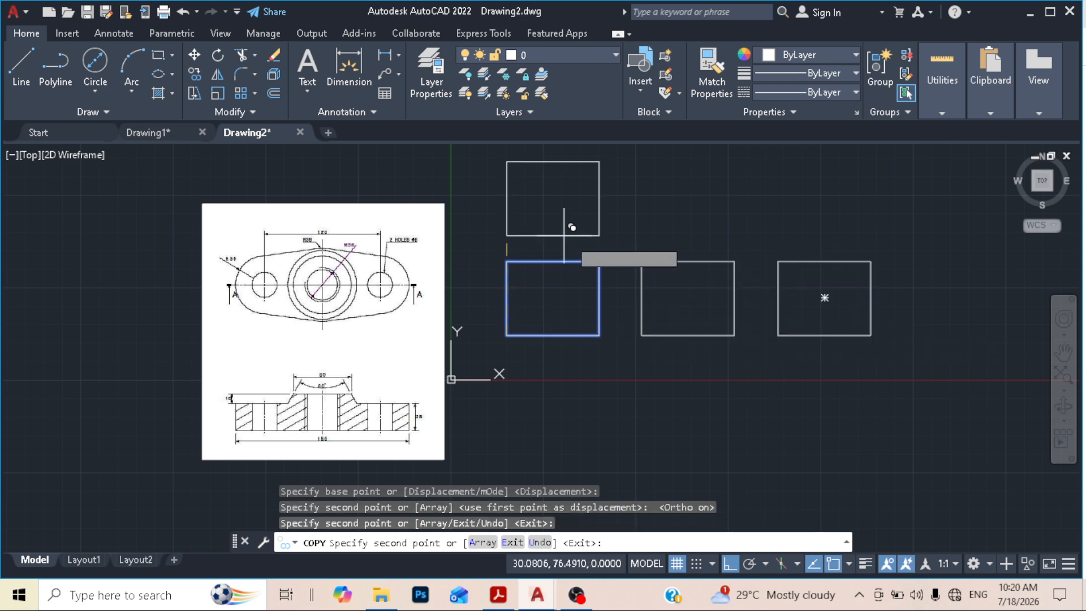
pyautogui.click(544, 232)
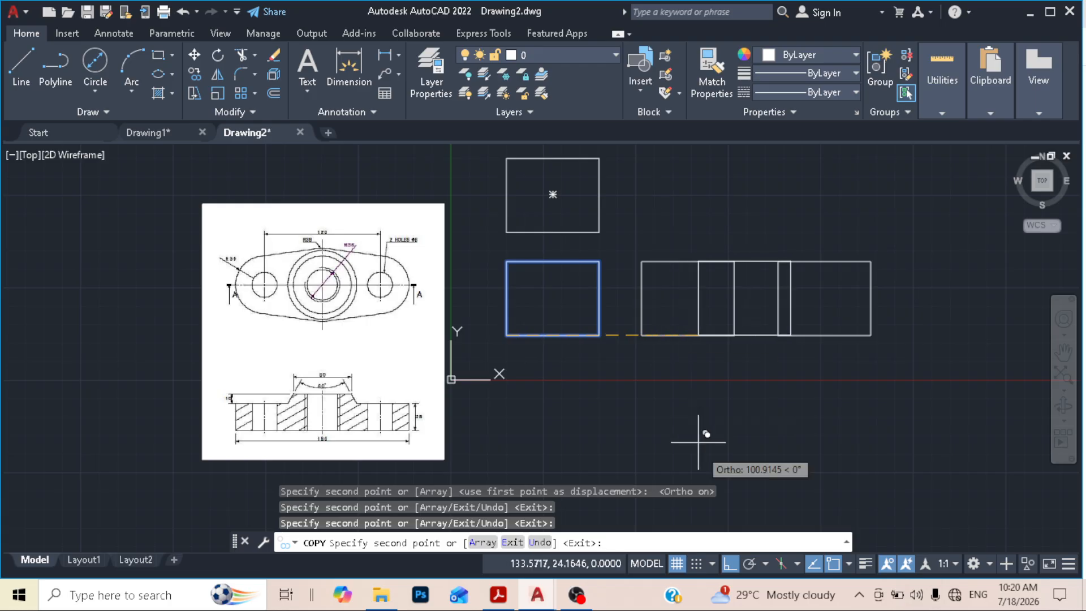
# With Ortho off, place two more copies in the upper row, aligned above the second and third rectangles, and end the copying.
pyautogui.click(726, 563)
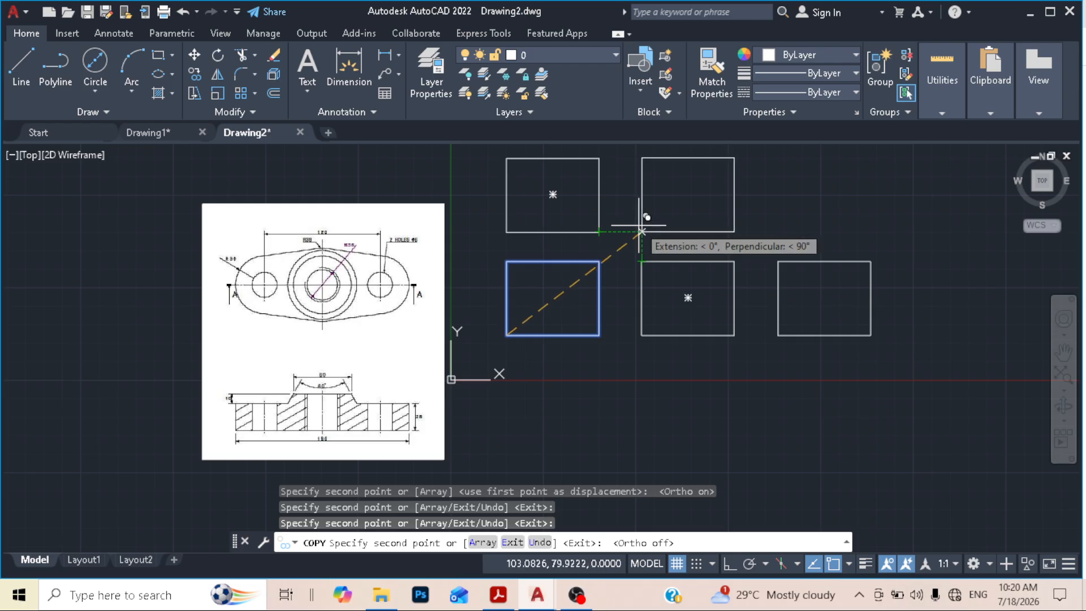
pyautogui.click(641, 232)
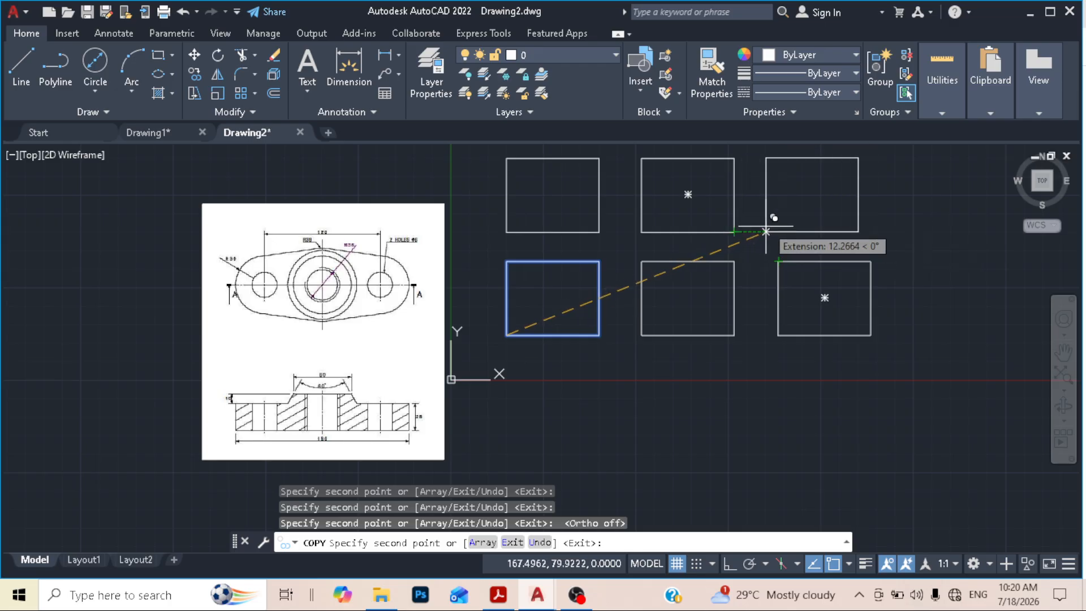
pyautogui.click(778, 232)
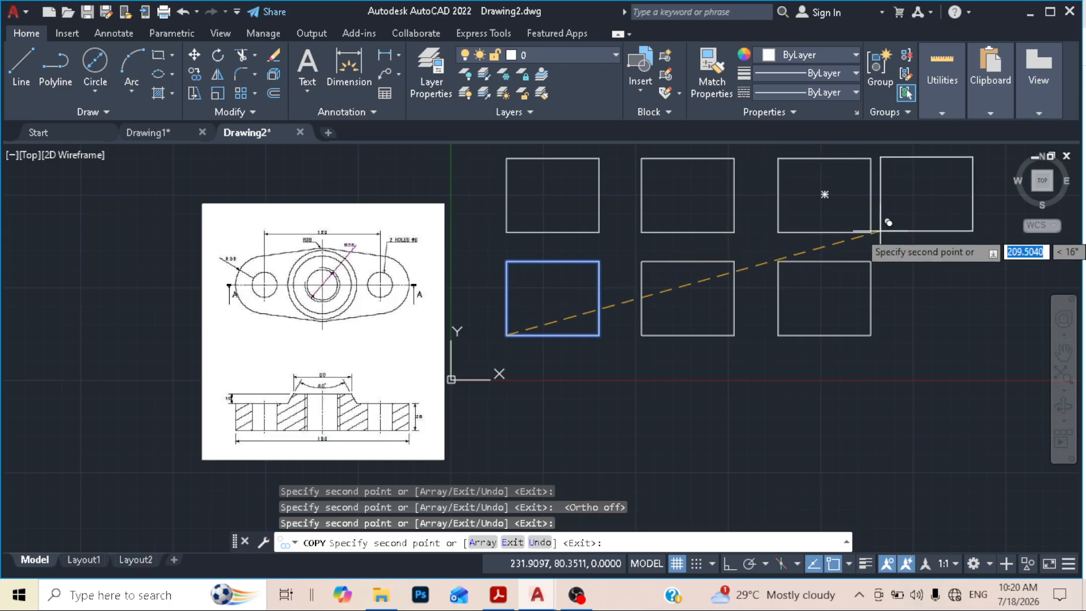
pyautogui.rightClick(881, 232)
pyautogui.click(901, 245)
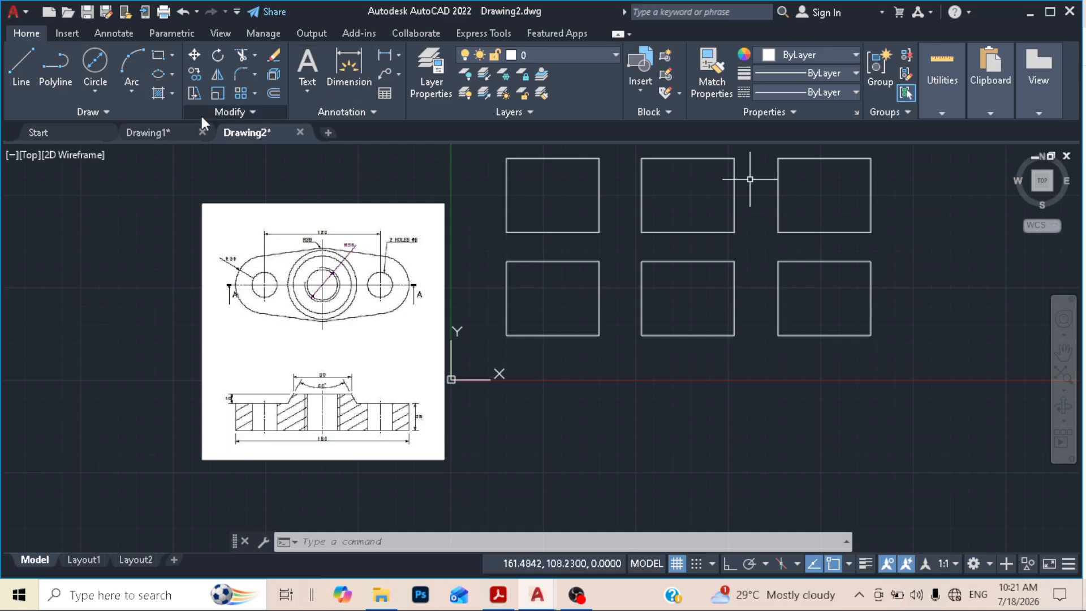
# Hatch the upper-left rectangle with the ANSI31 pattern in red 237,31,36, with no background colour.
pyautogui.click(158, 96)
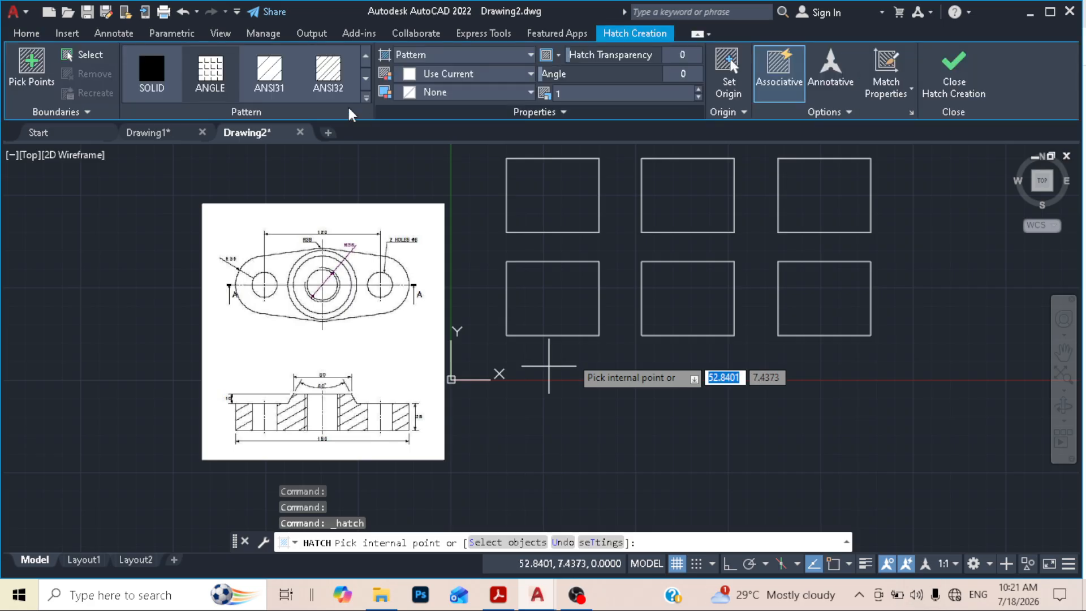
pyautogui.click(270, 94)
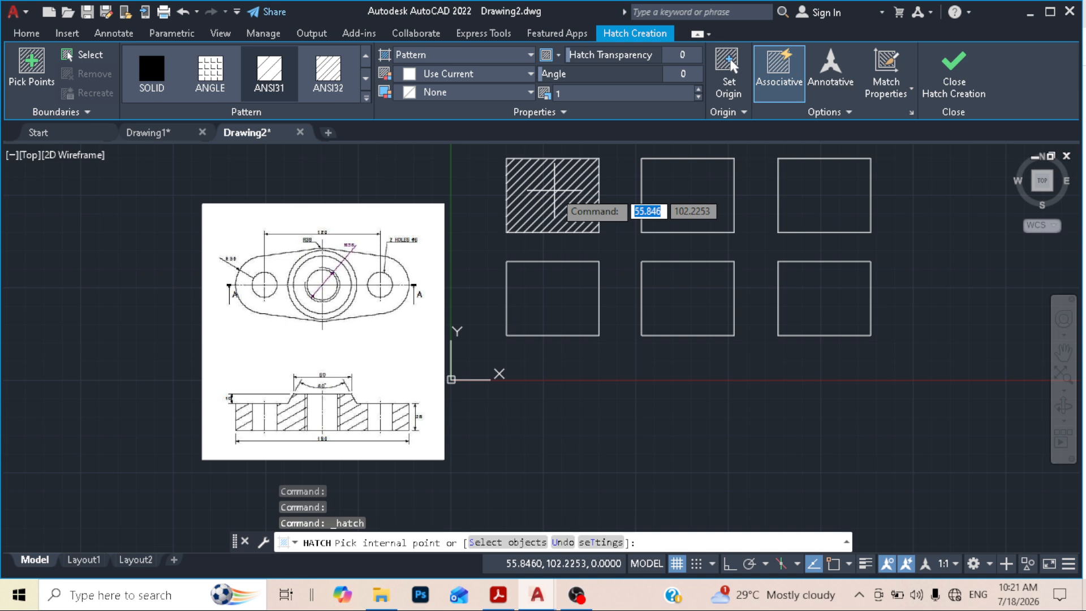
pyautogui.click(554, 189)
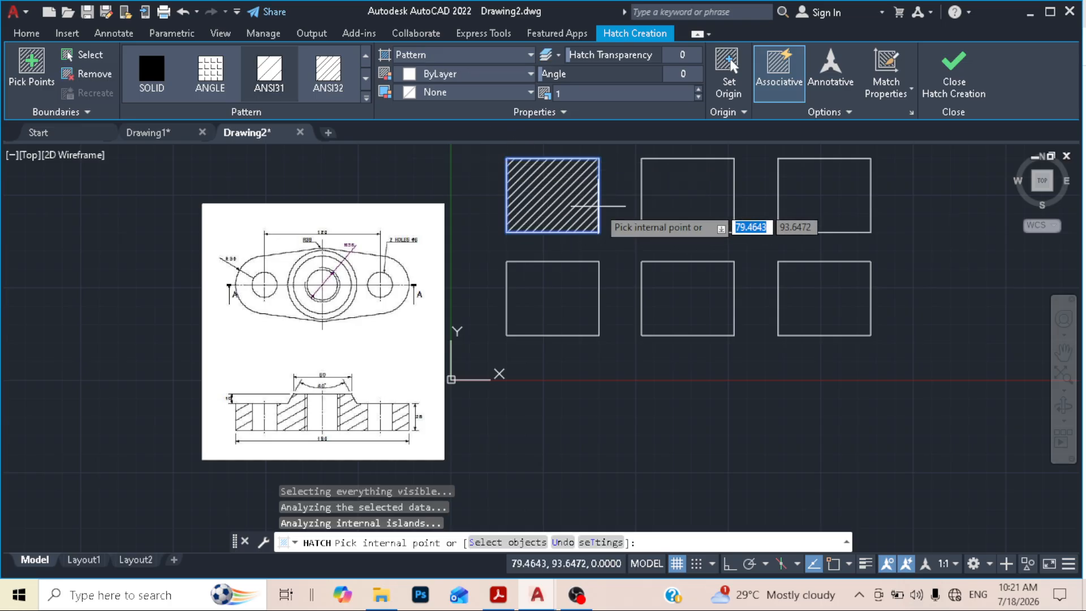
pyautogui.click(428, 78)
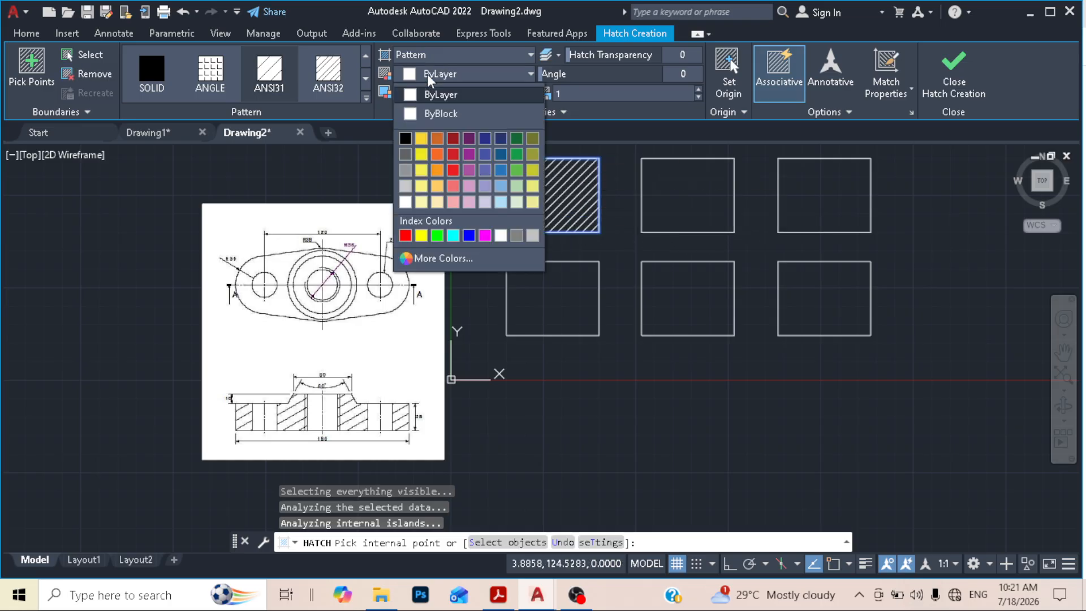
pyautogui.click(455, 173)
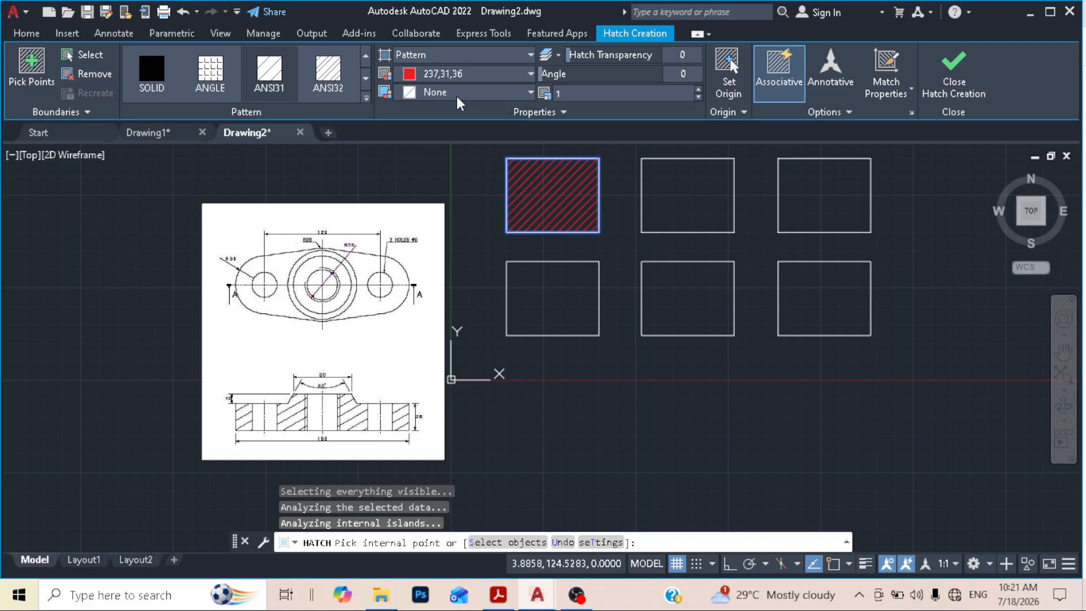
pyautogui.click(458, 93)
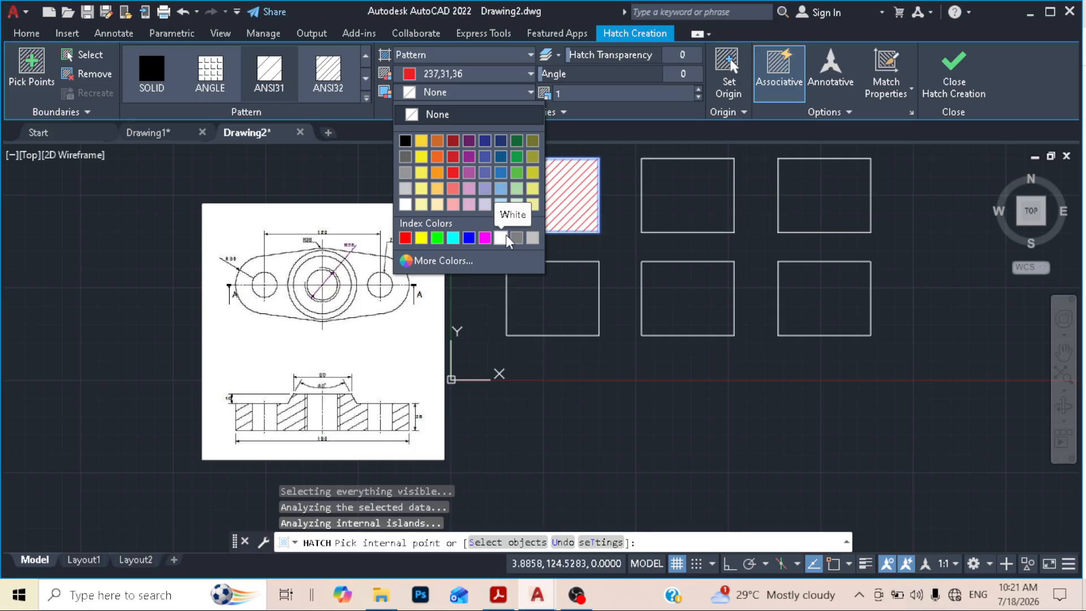
pyautogui.click(609, 136)
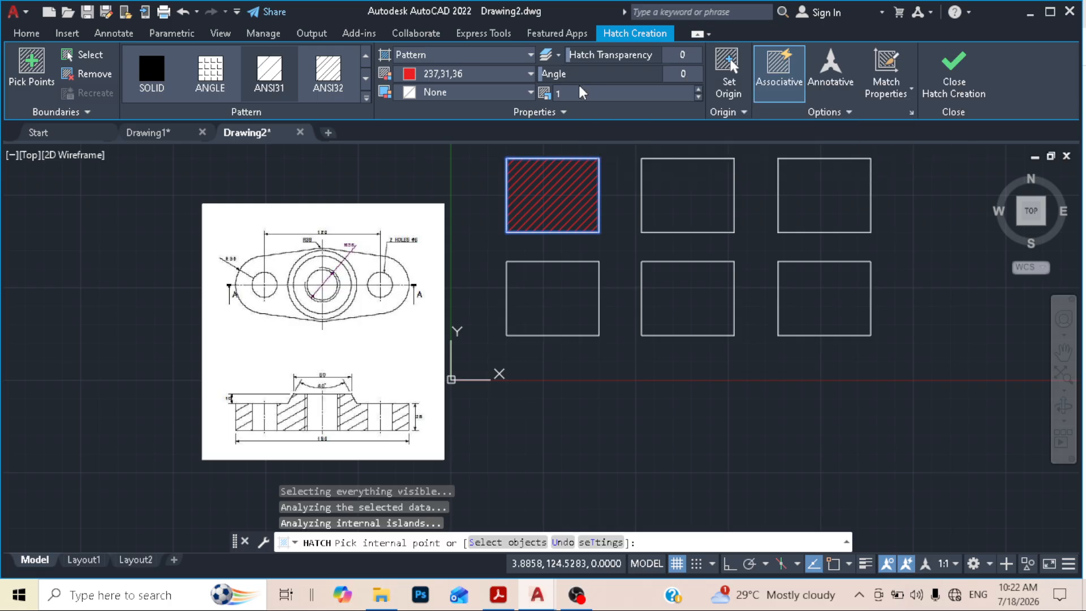
# Set the red hatch's angle to 45.
pyautogui.click(682, 74)
pyautogui.write('45')
pyautogui.press('Return')
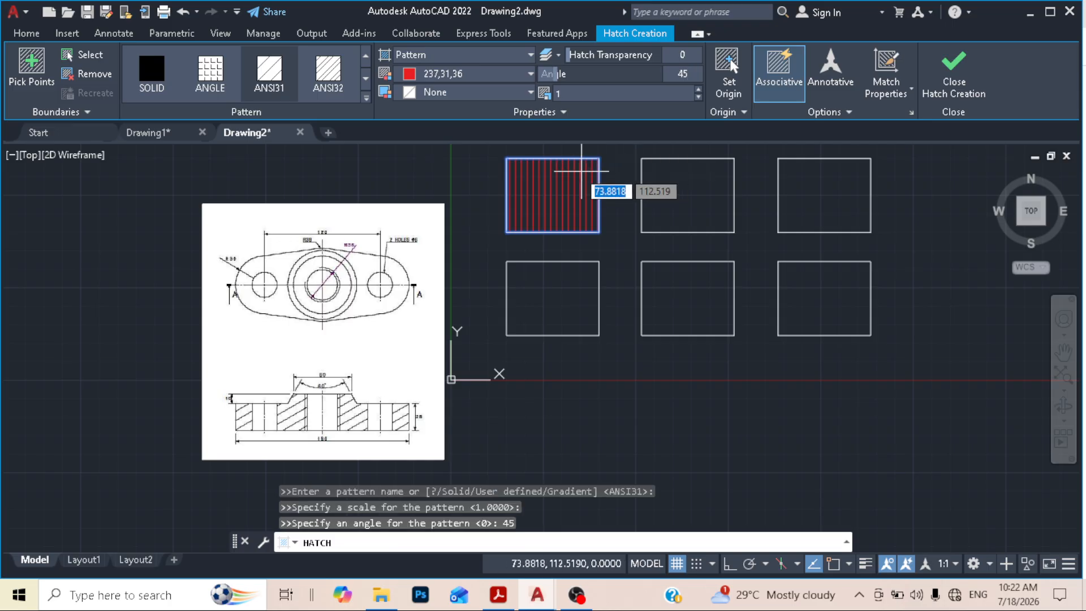
pyautogui.scroll(2, 558, 171)
pyautogui.moveTo(558, 190); pyautogui.dragTo(542, 237, button='middle')
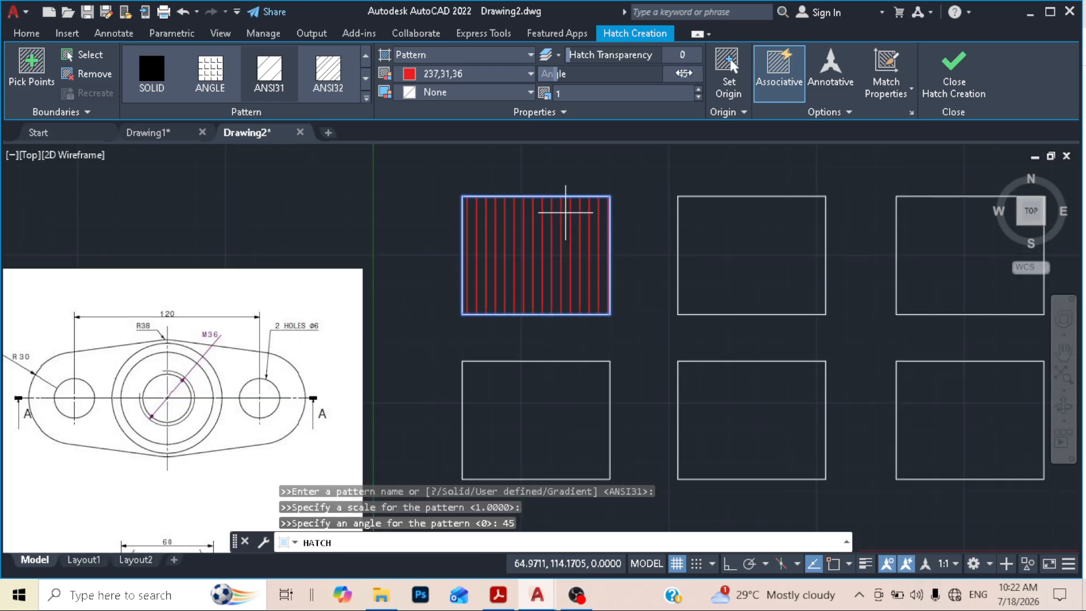
# Set the red hatch's angle to 90 and its pattern scale to 3.
pyautogui.click(684, 74)
pyautogui.write('90')
pyautogui.press('Return')
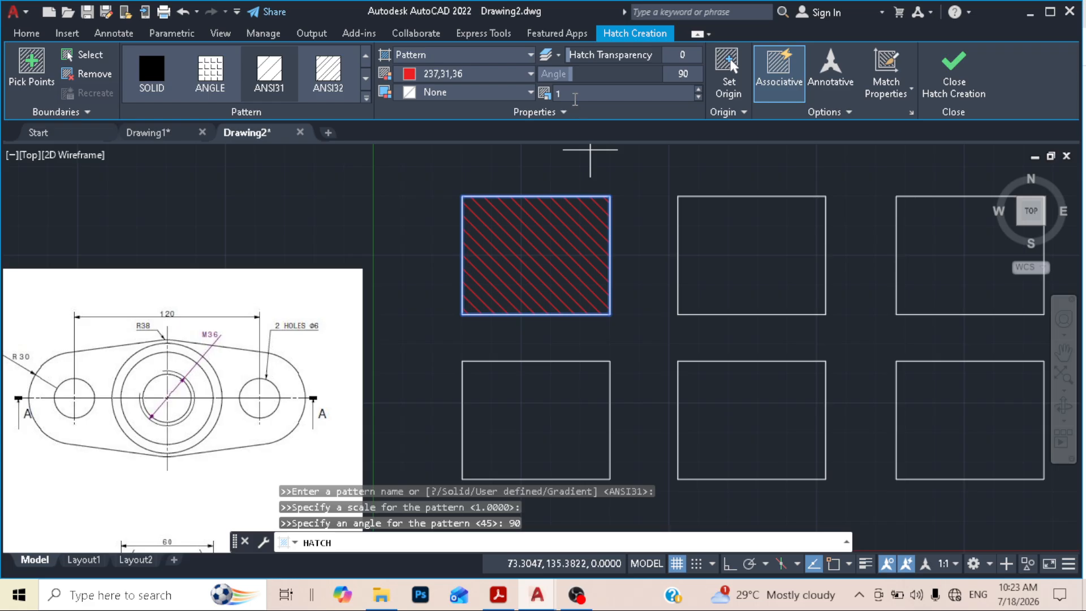
pyautogui.click(575, 98)
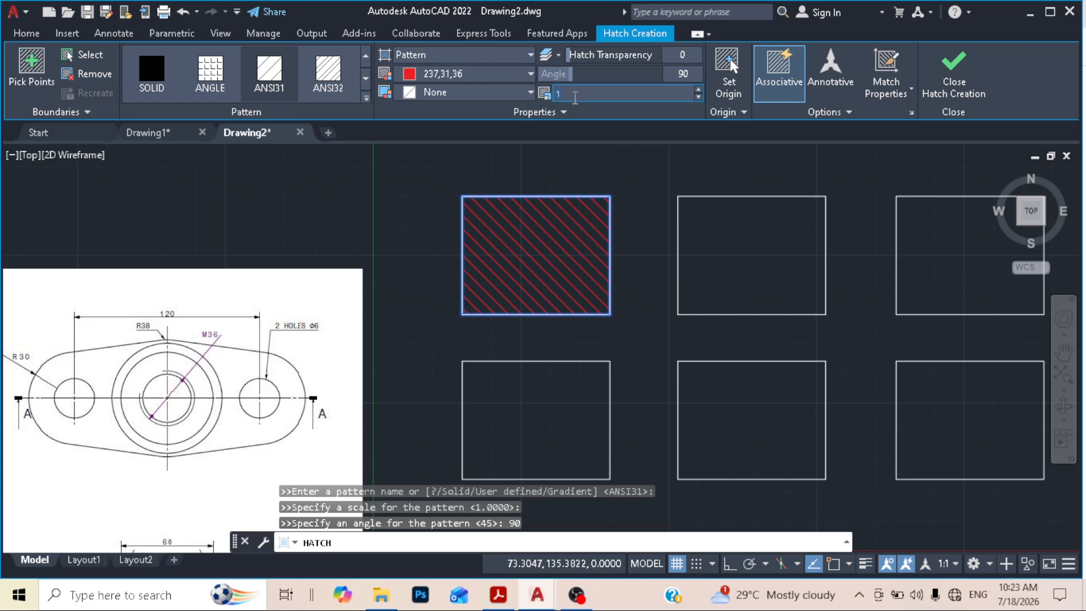
pyautogui.write('3')
pyautogui.press('Return')
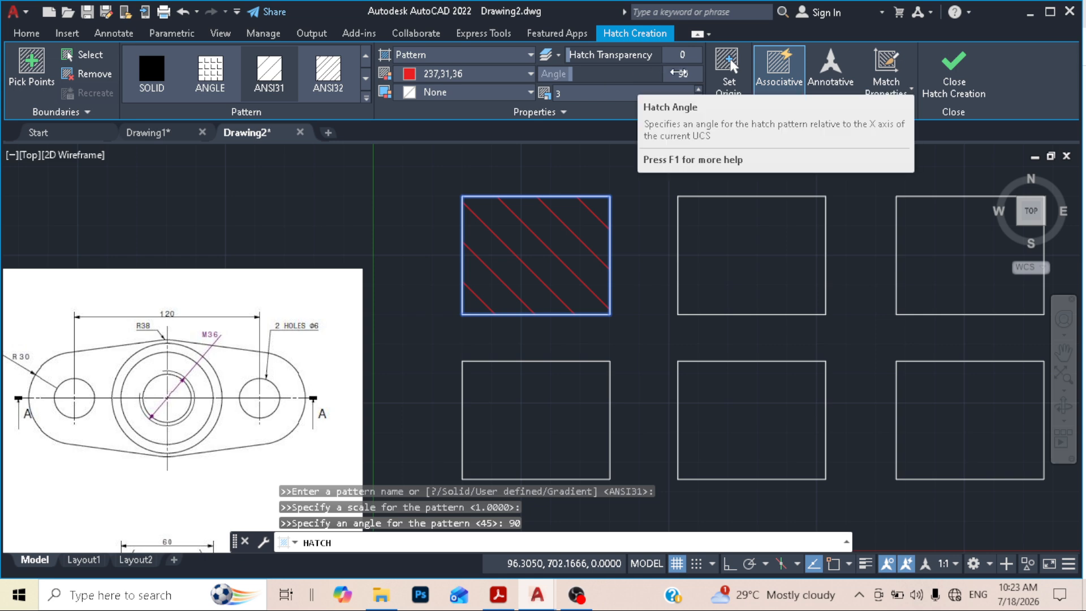
# Set the red hatch's angle to 0 and scale to 1, keep the ANSI31 pattern, and finish the hatch.
pyautogui.click(684, 75)
pyautogui.write('0')
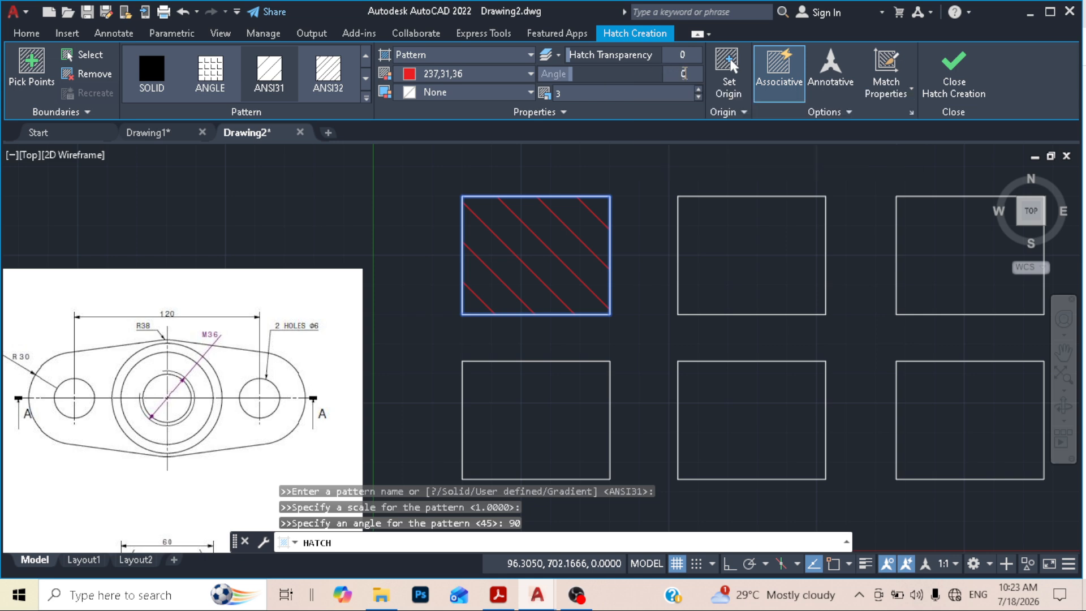
pyautogui.press('Return')
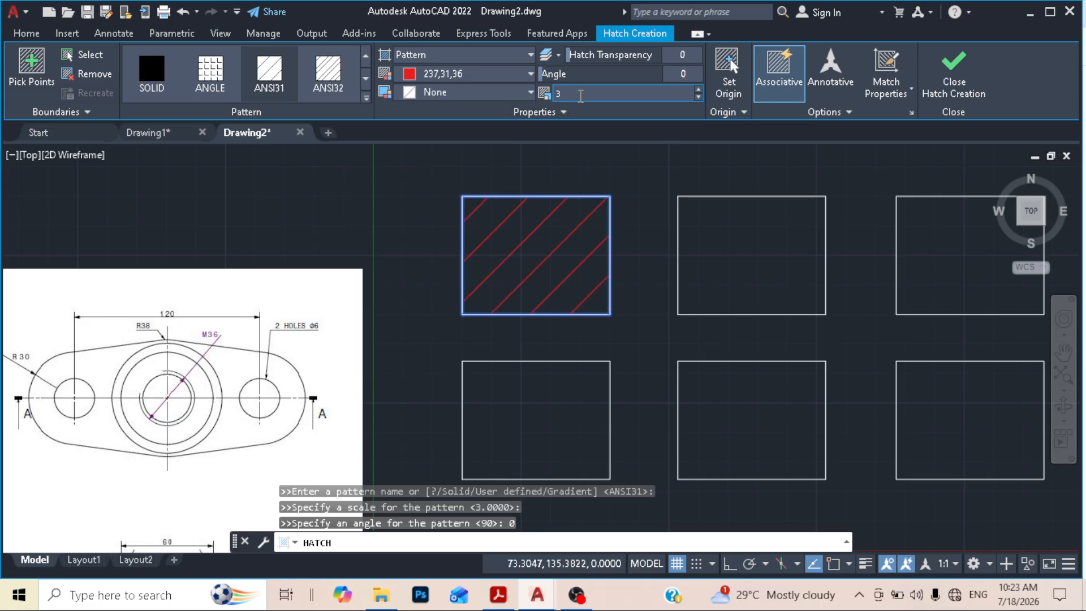
pyautogui.write('1')
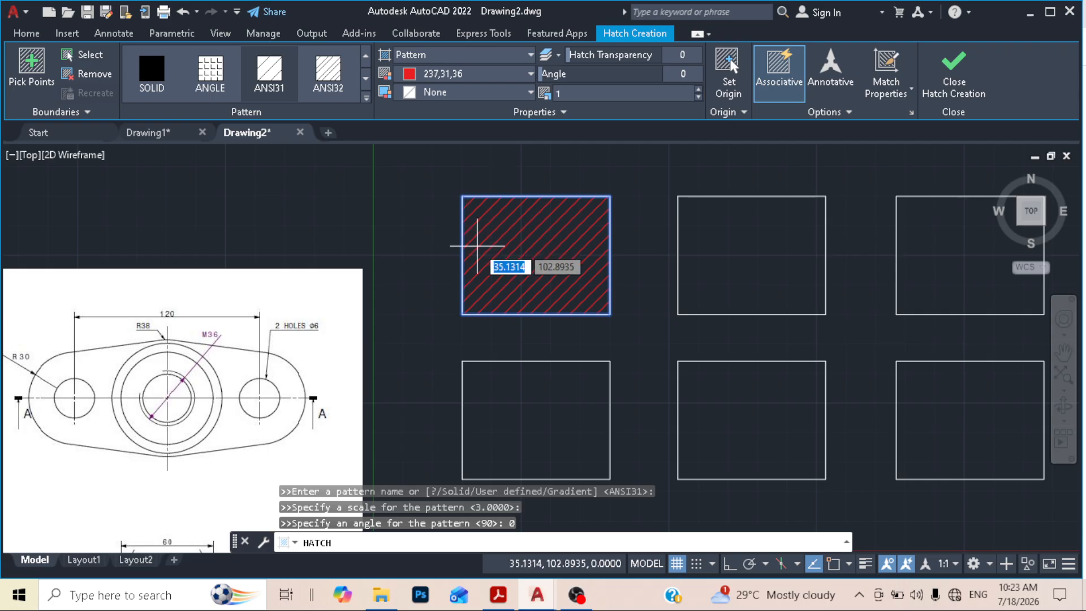
pyautogui.scroll(-2, 541, 232)
pyautogui.scroll(-2, 541, 232)
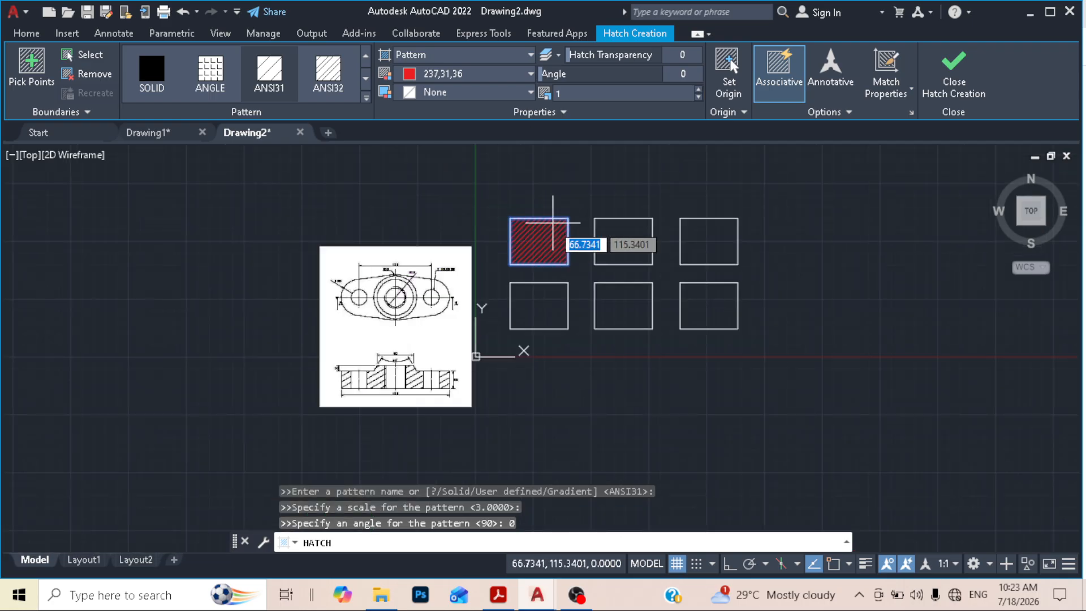
pyautogui.scroll(2, 563, 240)
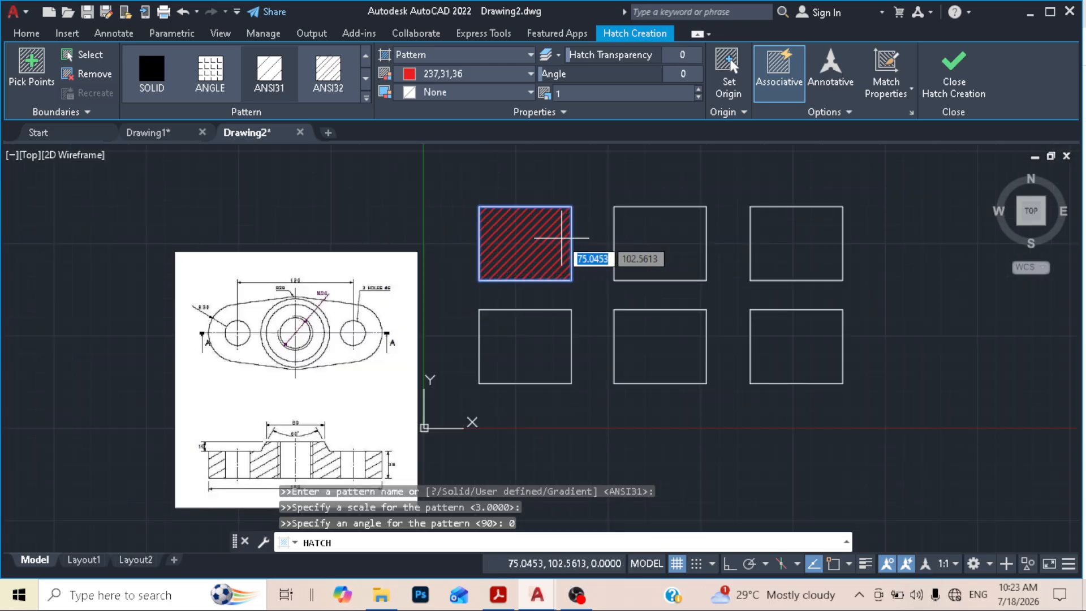
pyautogui.click(278, 89)
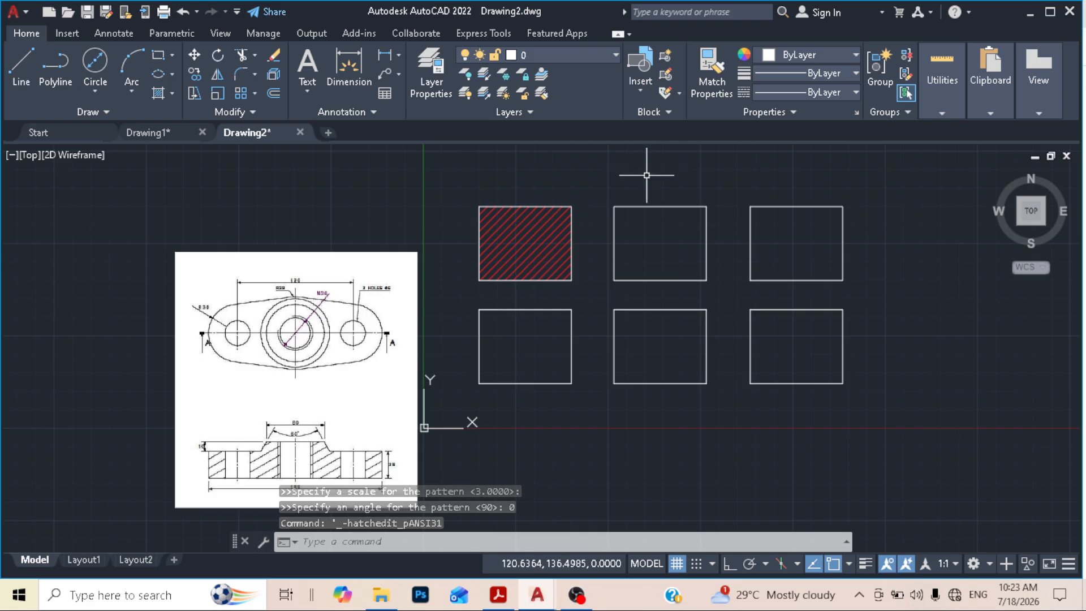
# Hatch the upper-middle rectangle with the ANSI32 pattern in green.
pyautogui.write('H')
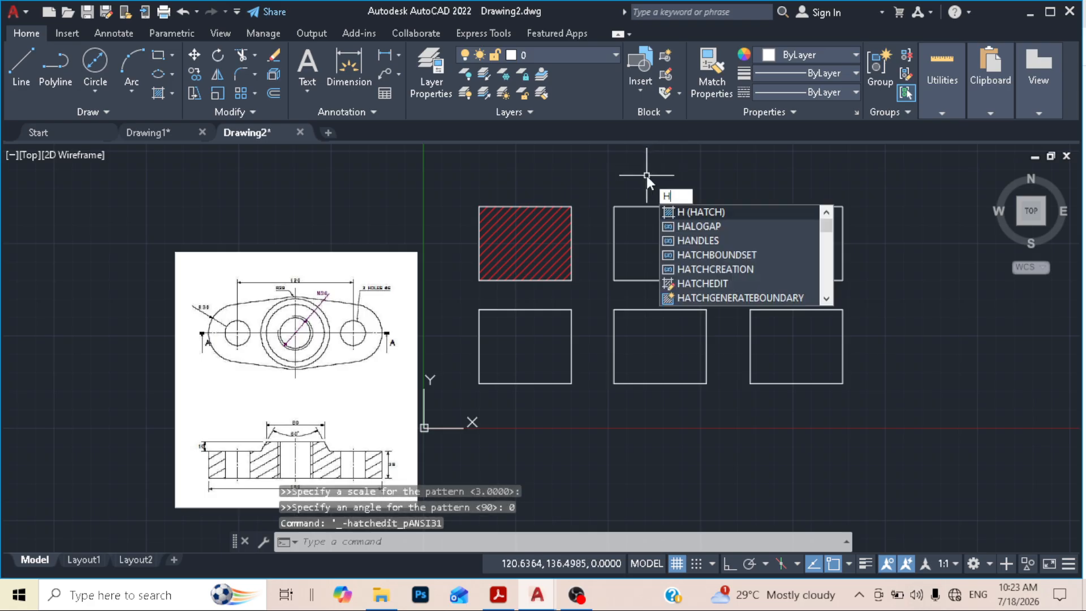
pyautogui.press('Return')
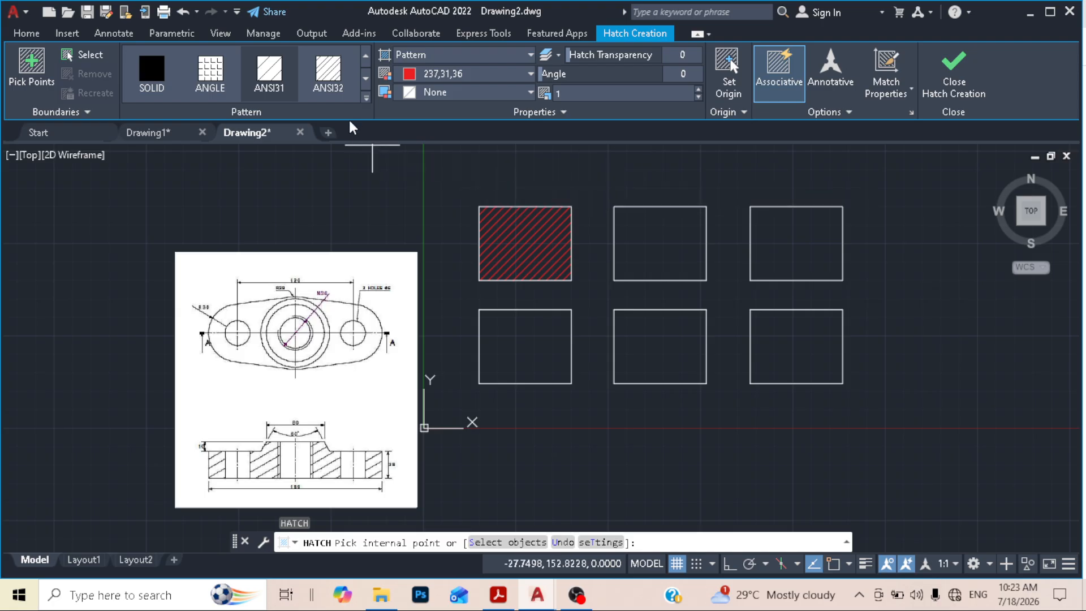
pyautogui.click(334, 73)
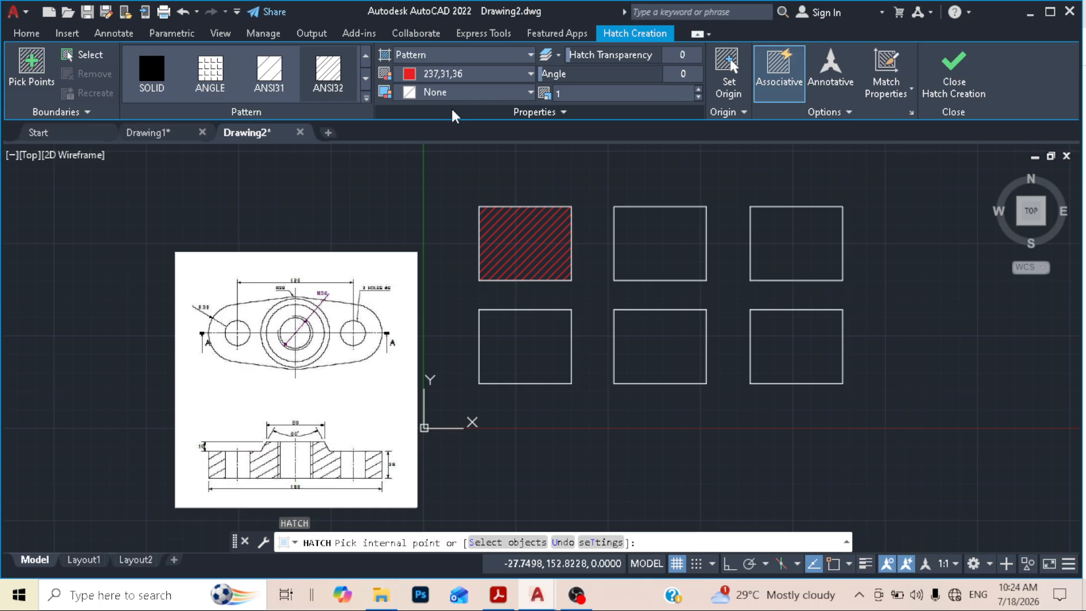
pyautogui.click(642, 242)
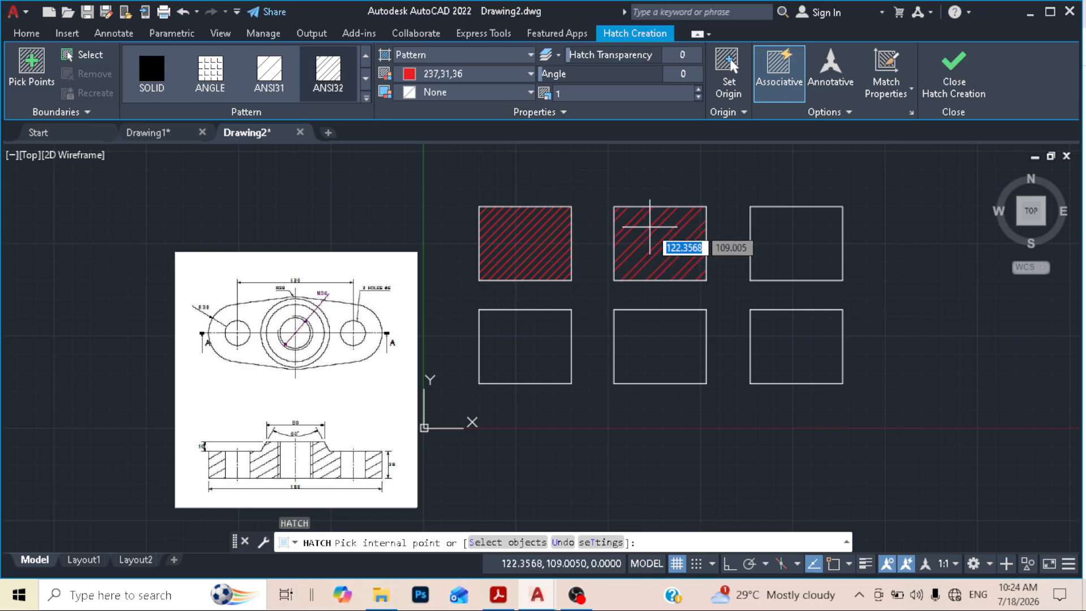
pyautogui.click(457, 74)
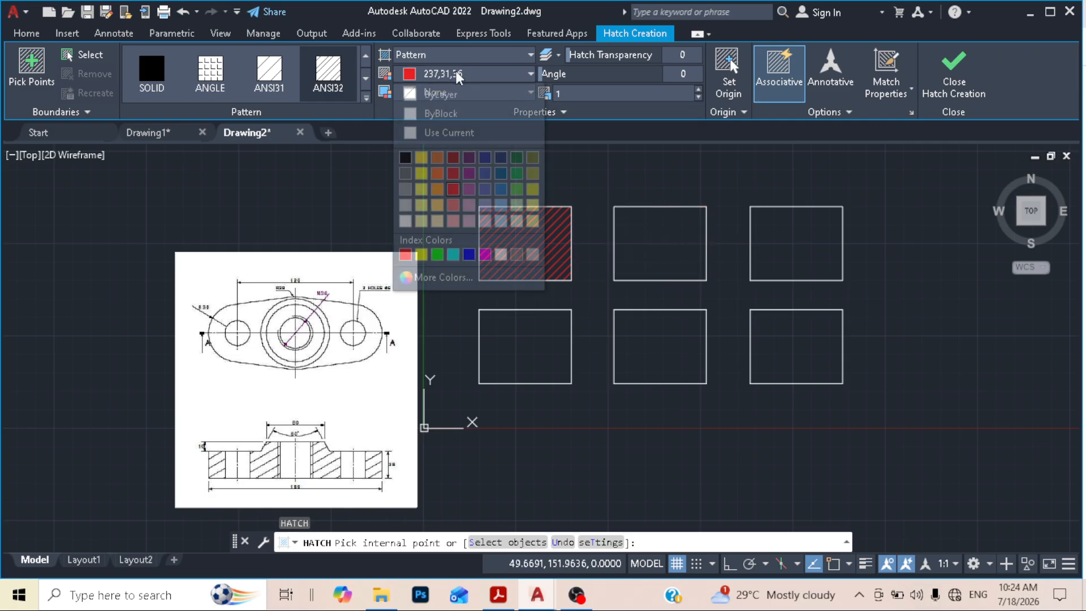
pyautogui.click(438, 255)
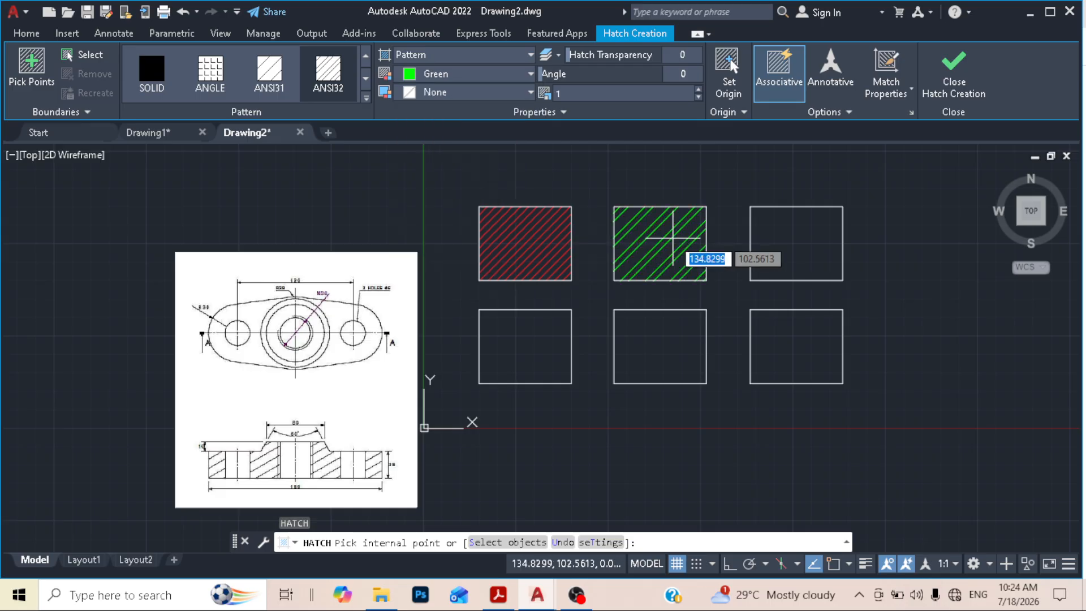
pyautogui.click(669, 240)
pyautogui.click(669, 240)
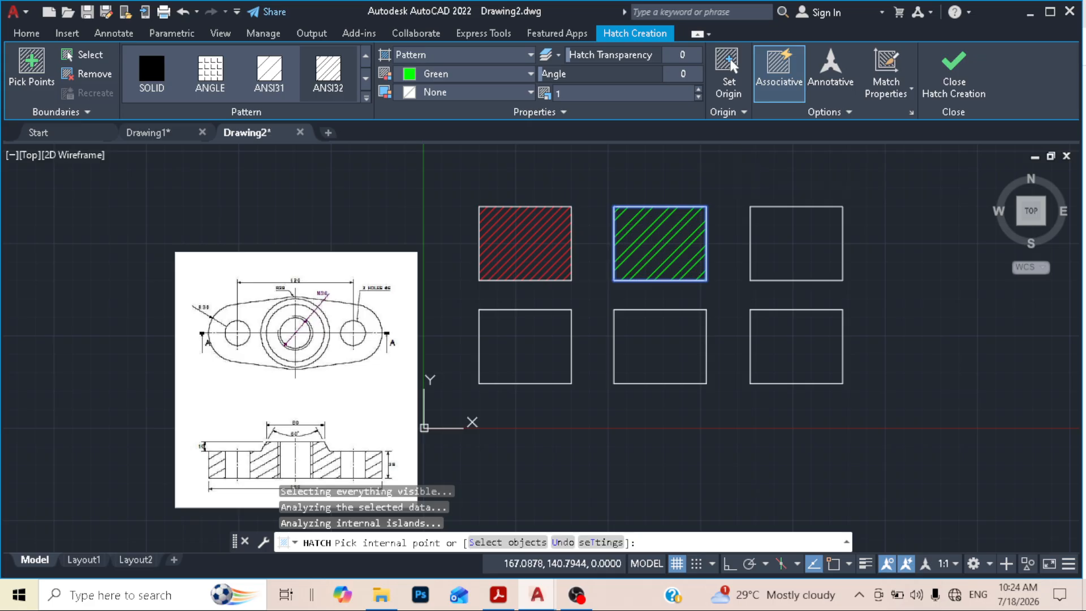
pyautogui.press('Escape')
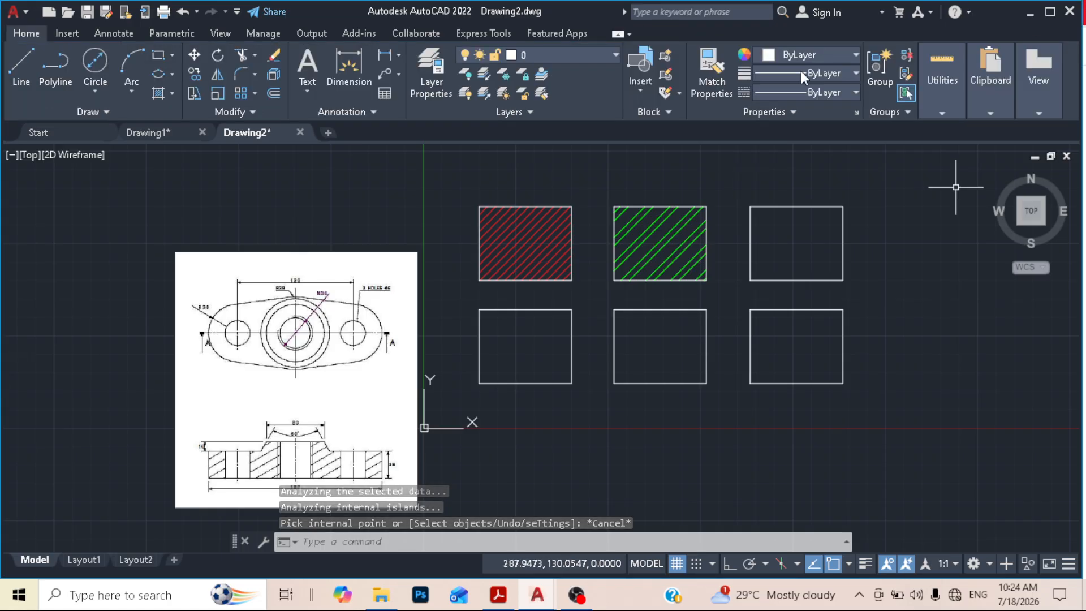
# Hatch the upper-right rectangle with the AR-CONC pattern in green at a scale of 0.05.
pyautogui.write('H')
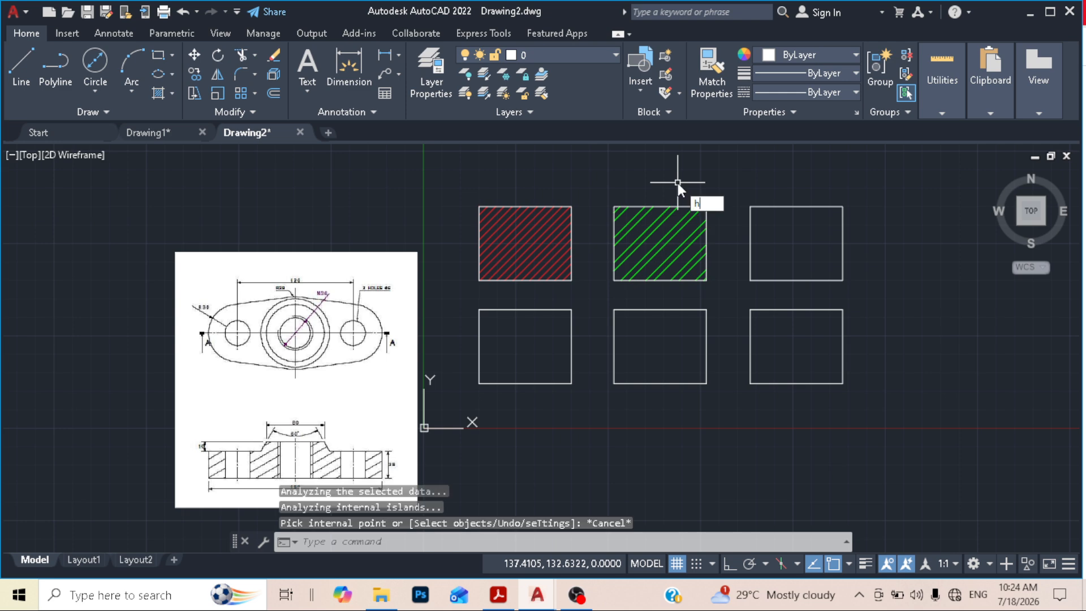
pyautogui.press('Return')
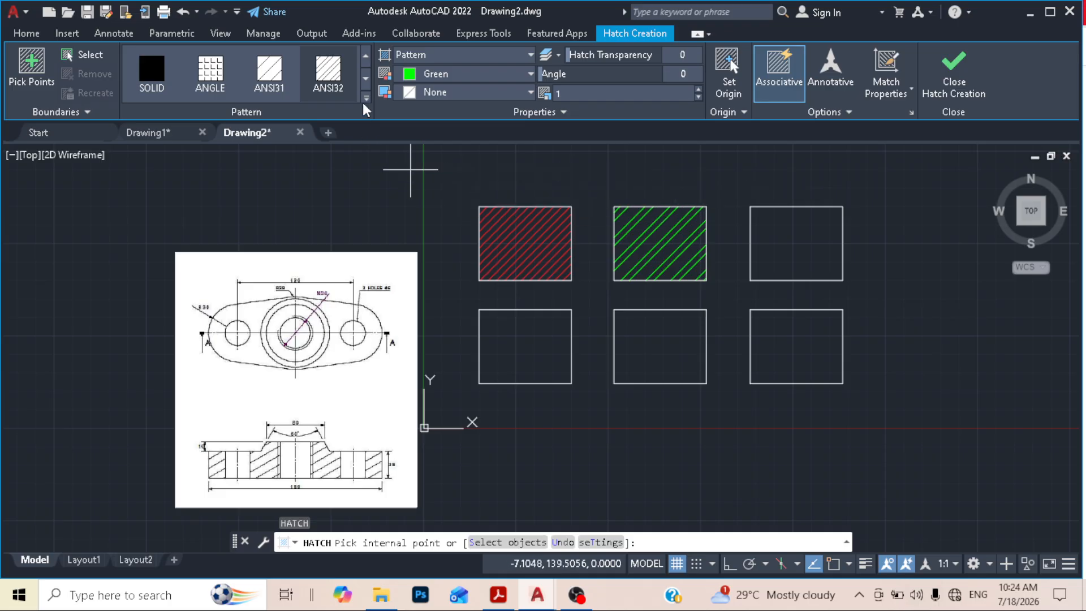
pyautogui.click(366, 101)
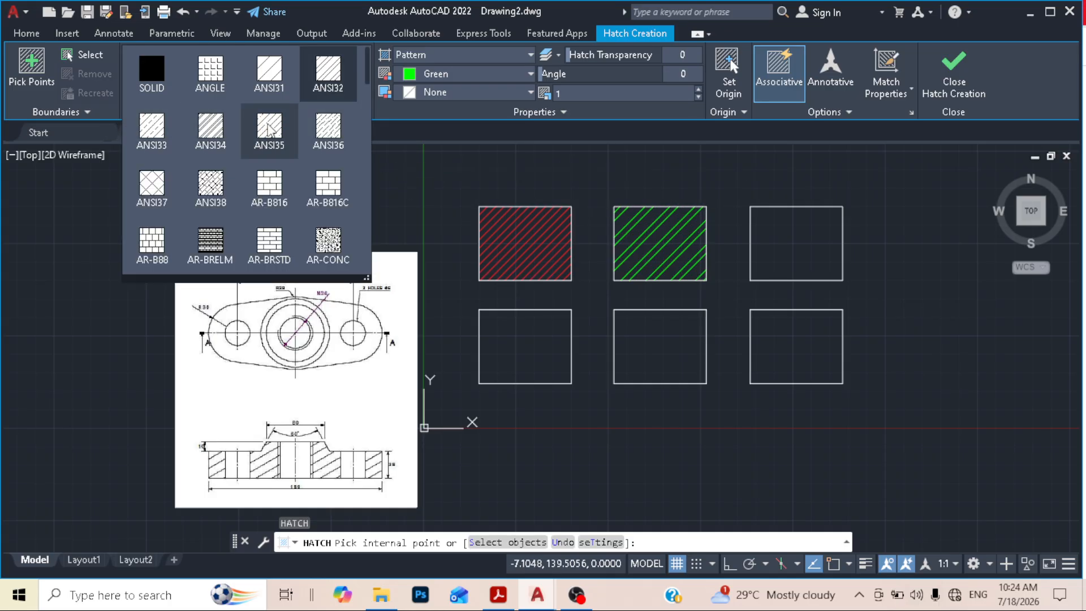
pyautogui.click(334, 243)
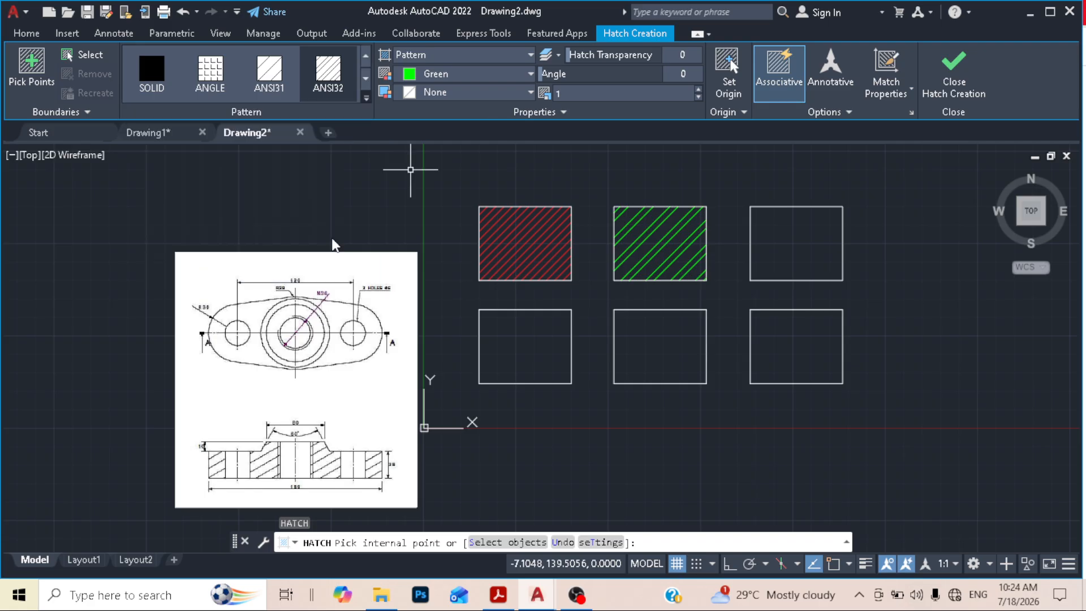
pyautogui.click(568, 94)
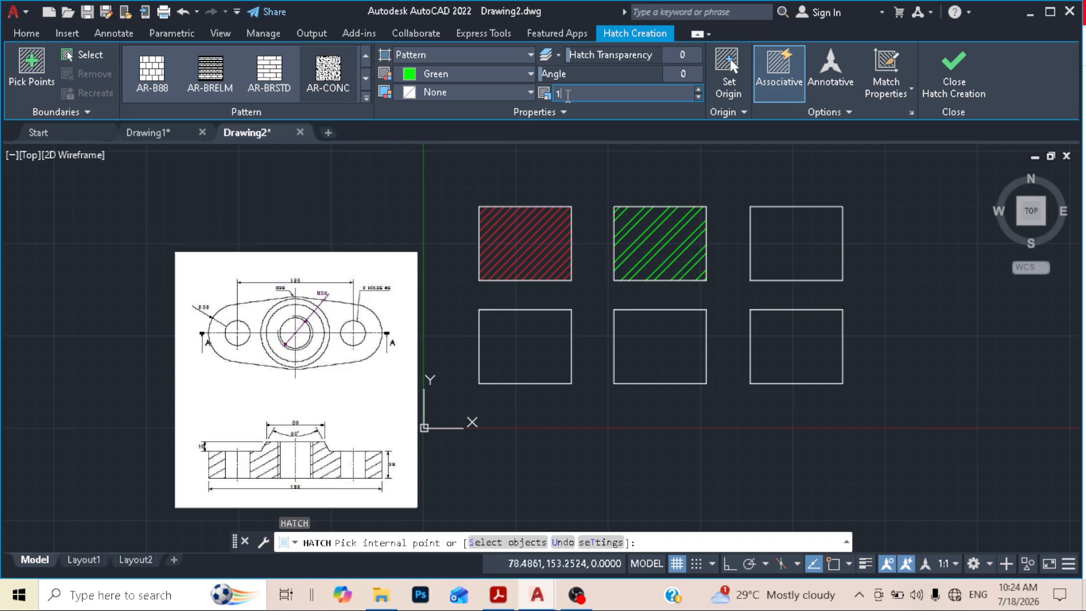
pyautogui.write('0.01')
pyautogui.press('BackSpace')
pyautogui.write('5')
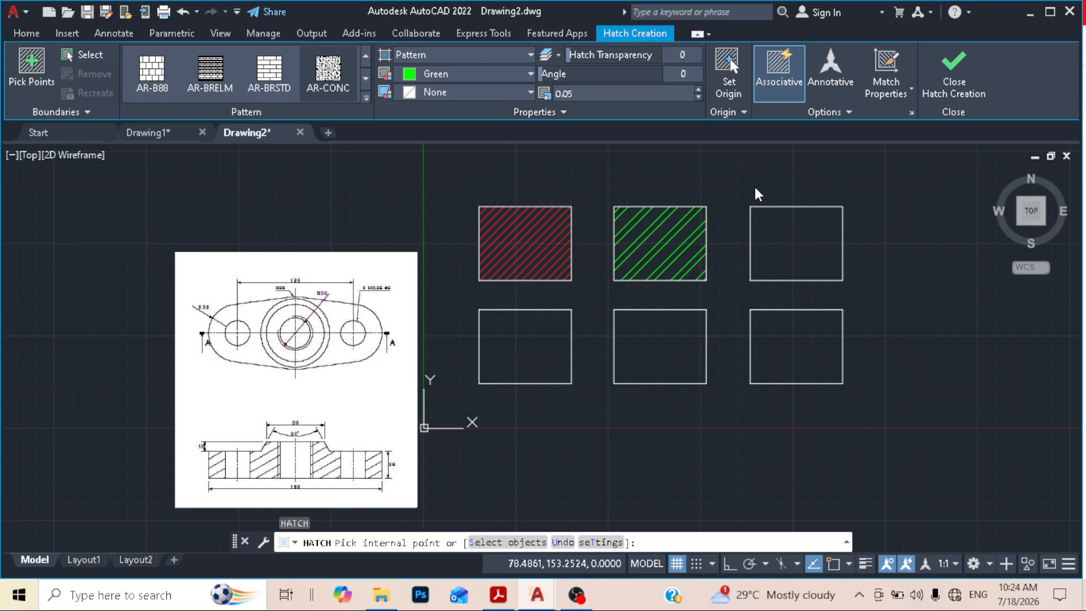
pyautogui.click(801, 220)
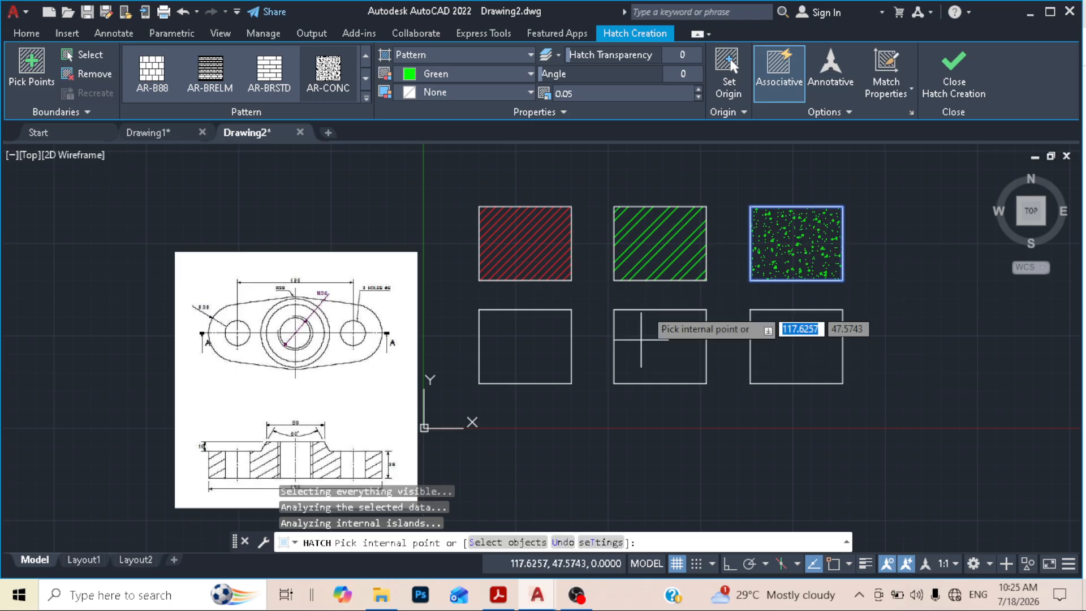
# Set the AR-CONC hatch's pattern scale to 1.
pyautogui.doubleClick(582, 92)
pyautogui.press('BackSpace')
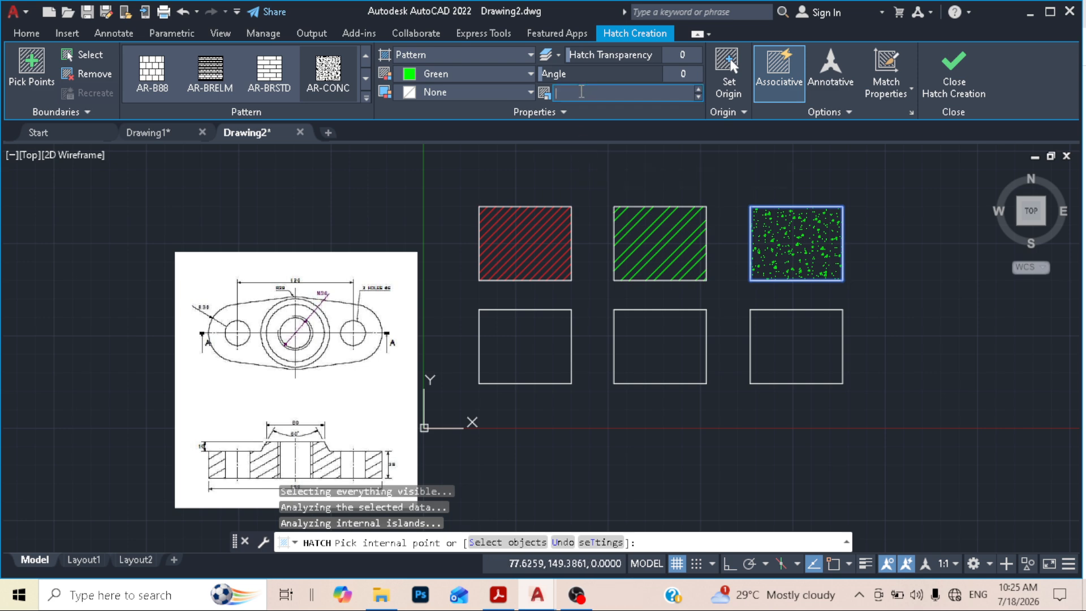
pyautogui.write('1')
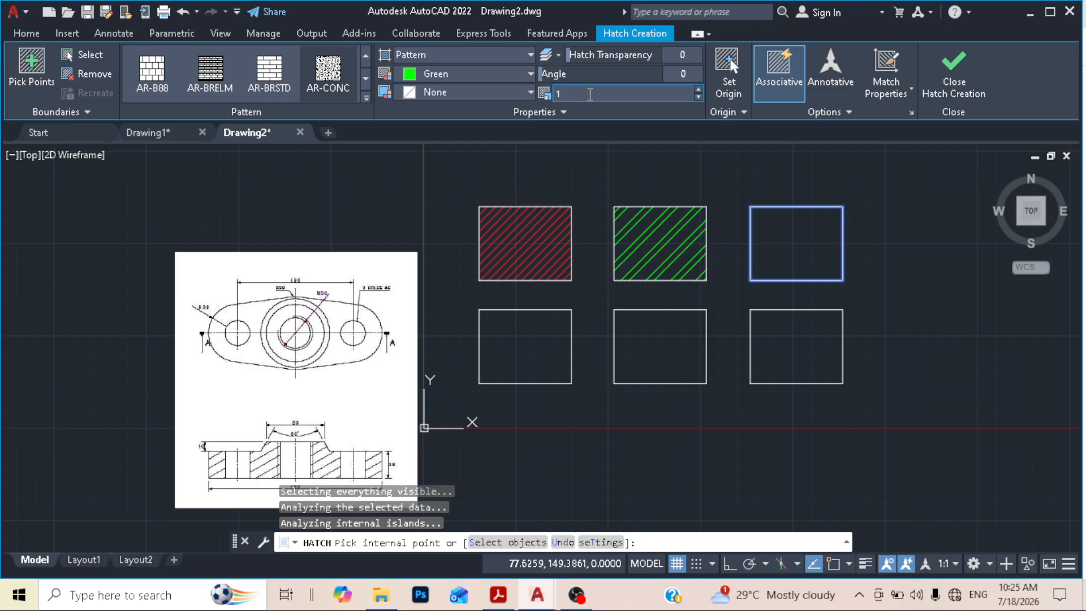
# Try a scale of 0.01 for the AR-CONC hatch in the upper-right rectangle and set it to 0.03.
pyautogui.write('0.01')
pyautogui.press('Return')
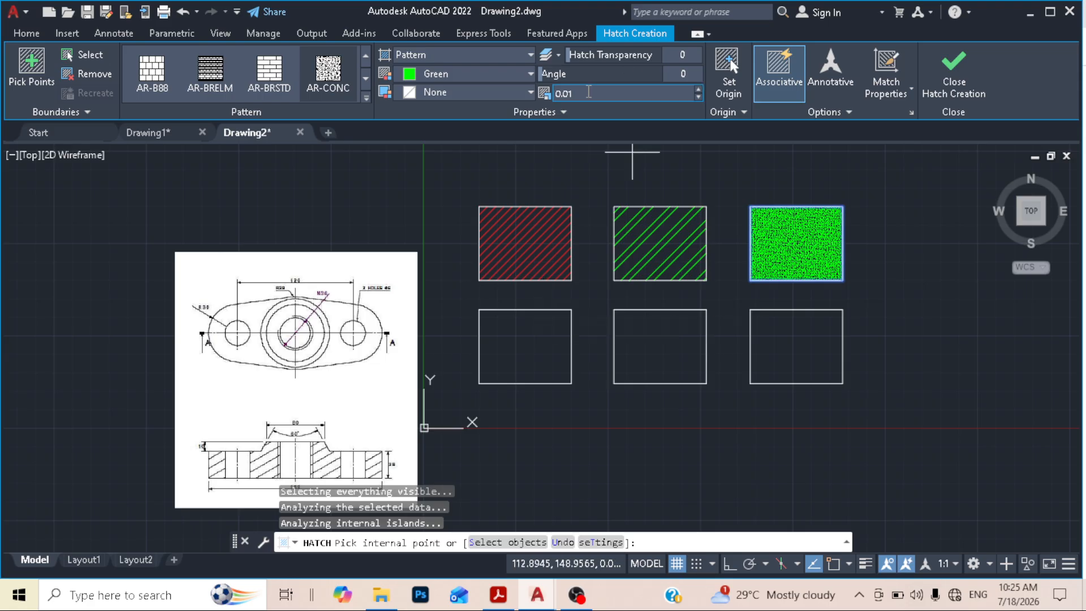
pyautogui.click(581, 95)
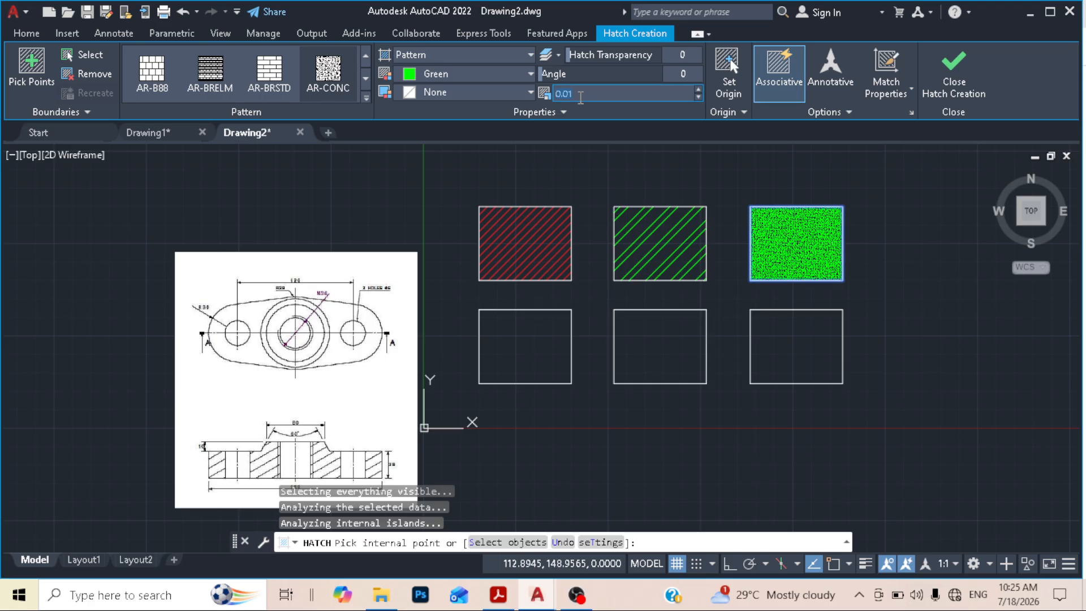
pyautogui.write('0.03')
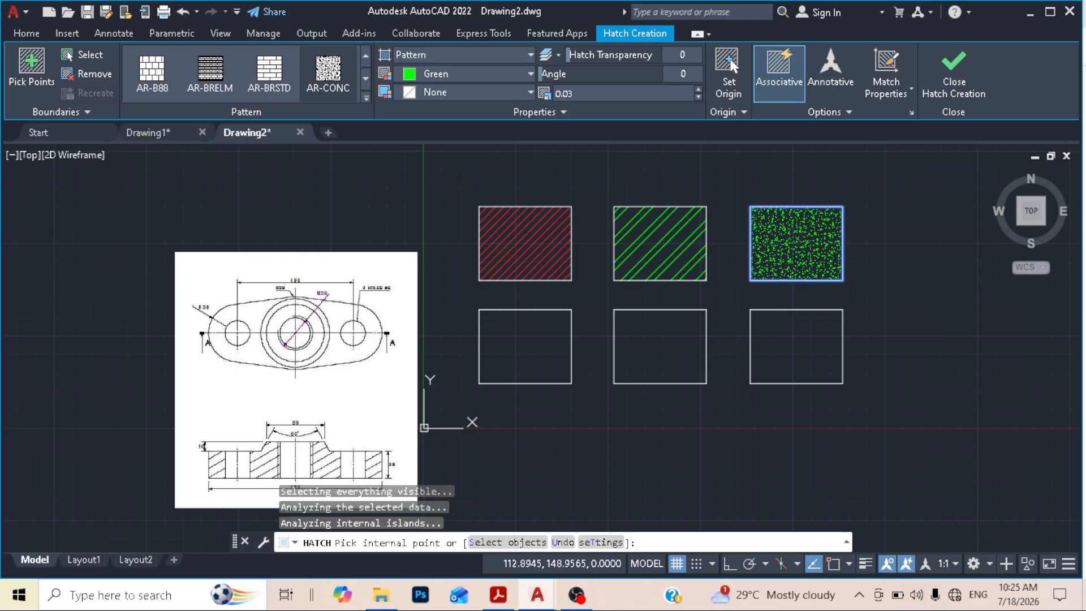
pyautogui.scroll(2, 829, 226)
pyautogui.scroll(5, 815, 231)
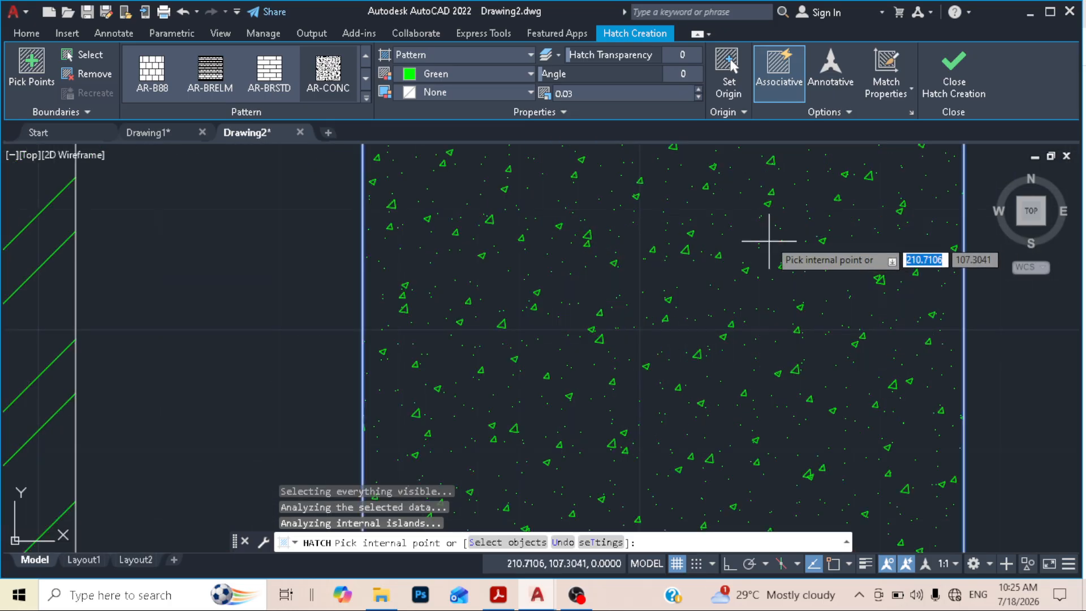
pyautogui.scroll(-2, 770, 238)
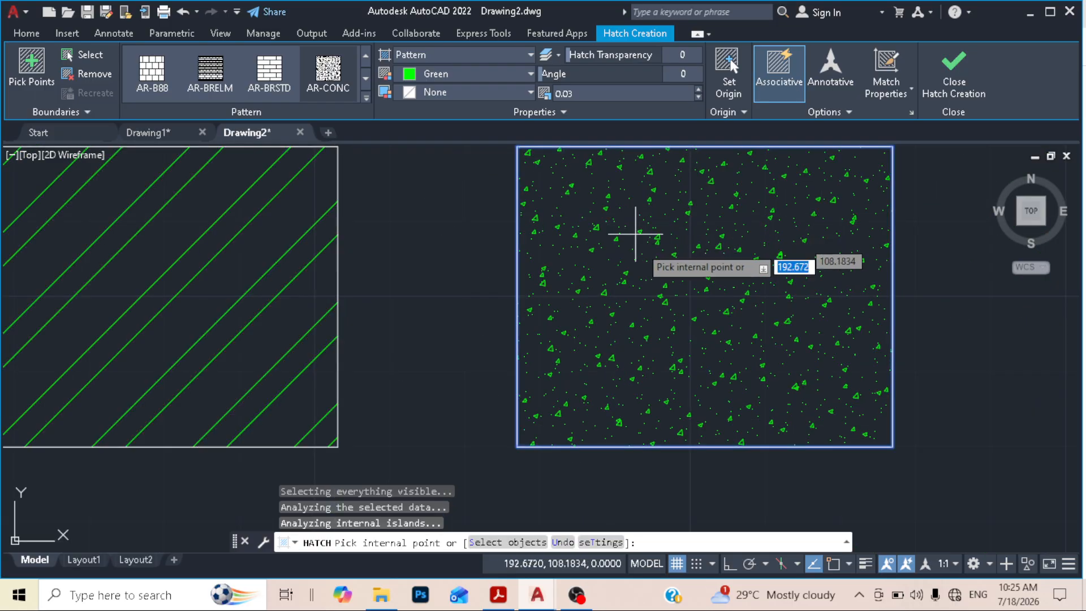
pyautogui.scroll(-6, 636, 233)
pyautogui.moveTo(703, 311)
pyautogui.mouseDown(button='middle')
pyautogui.moveTo(704, 277)
pyautogui.moveTo(721, 266)
pyautogui.mouseUp(button='middle')
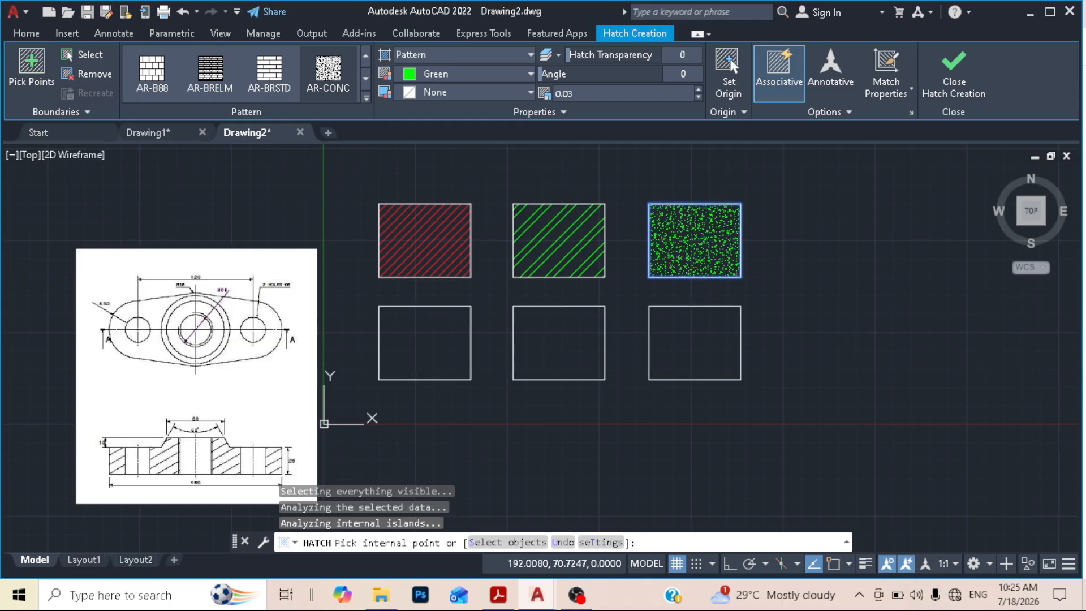
# Change the AR-CONC hatch's colour to Magenta and finish the hatch.
pyautogui.click(455, 74)
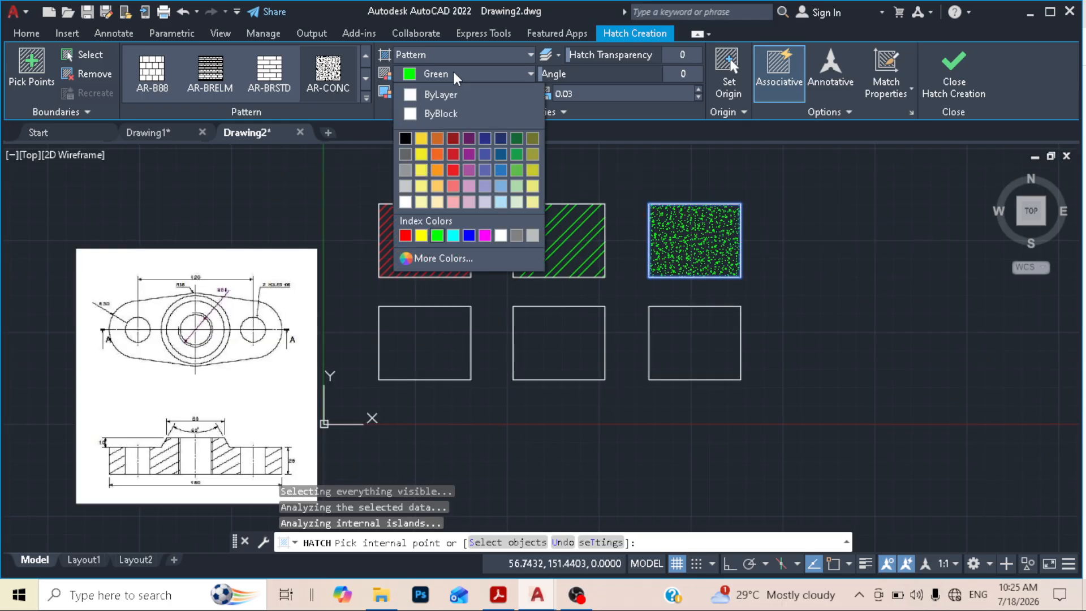
pyautogui.click(484, 233)
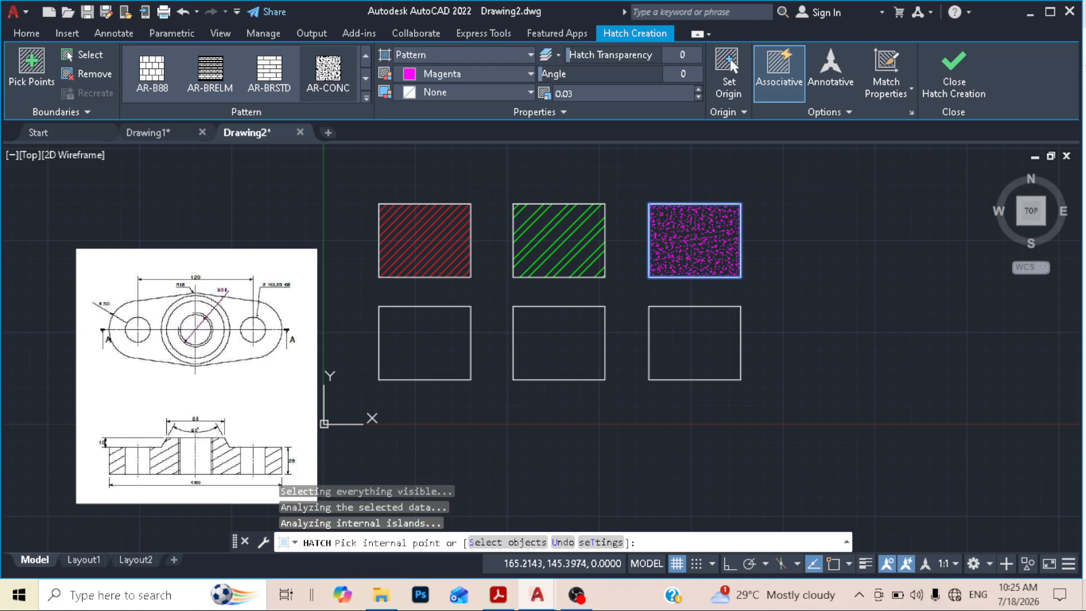
pyautogui.press('Escape')
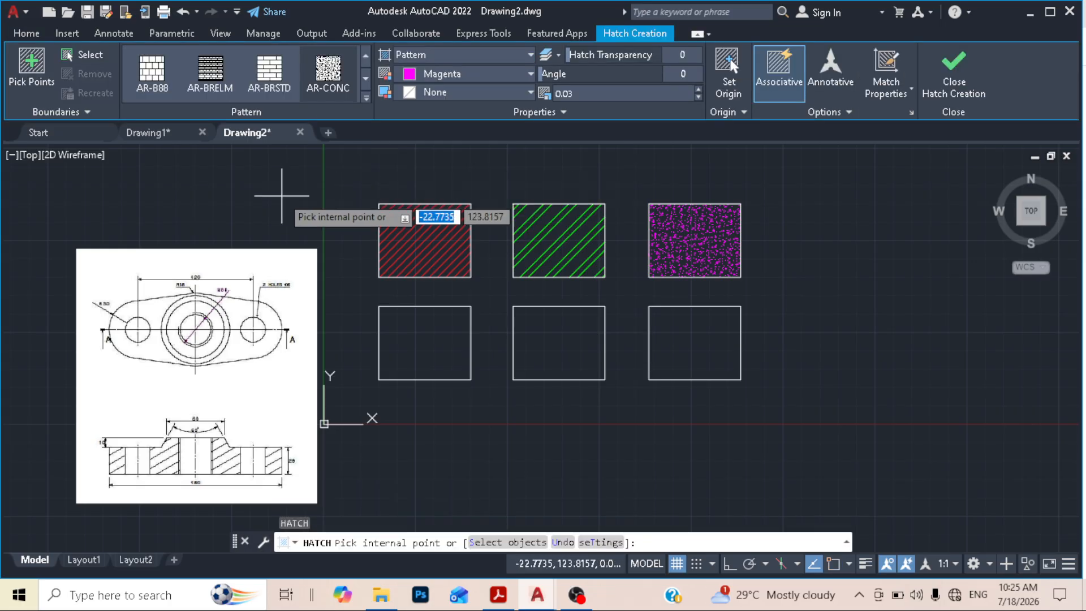
# Hatch the lower-left rectangle with the AR-BRSTD brick pattern in magenta at a scale of 0.03.
pyautogui.click(367, 100)
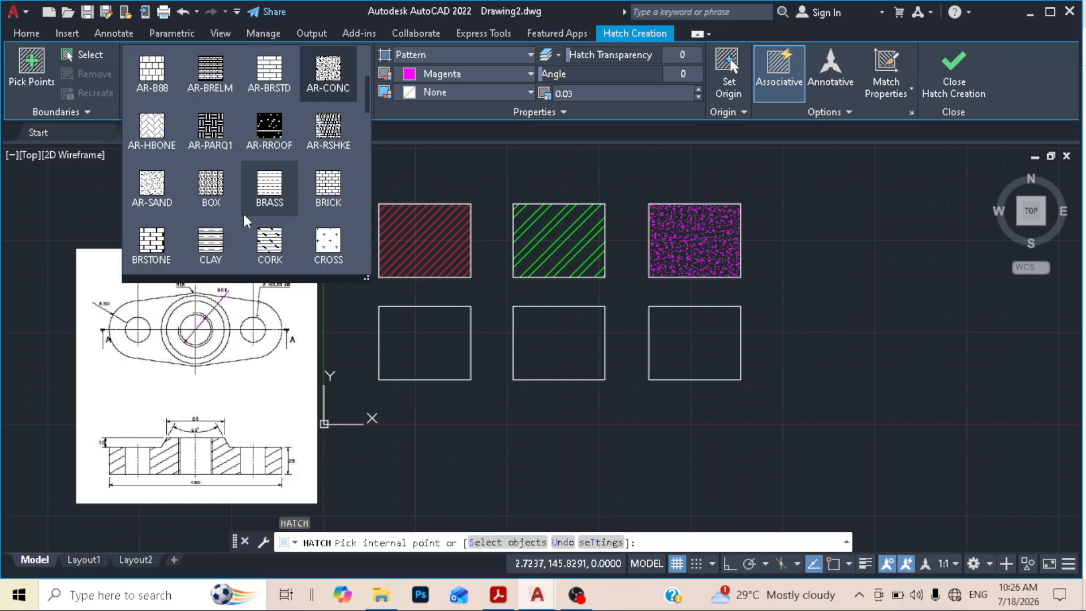
pyautogui.click(264, 79)
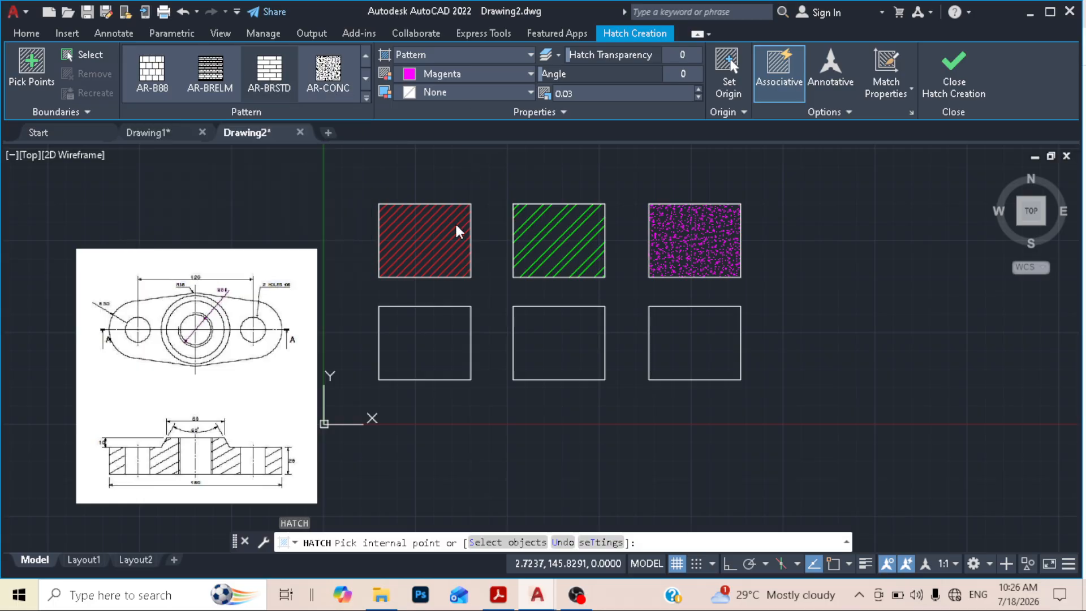
pyautogui.click(421, 349)
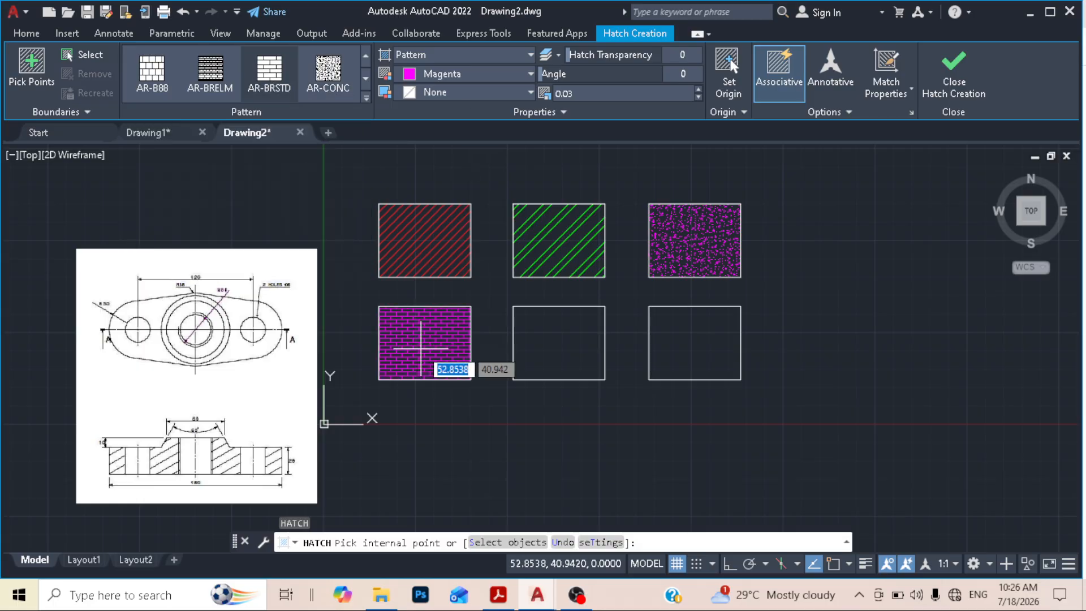
pyautogui.scroll(4, 421, 349)
pyautogui.scroll(2, 421, 348)
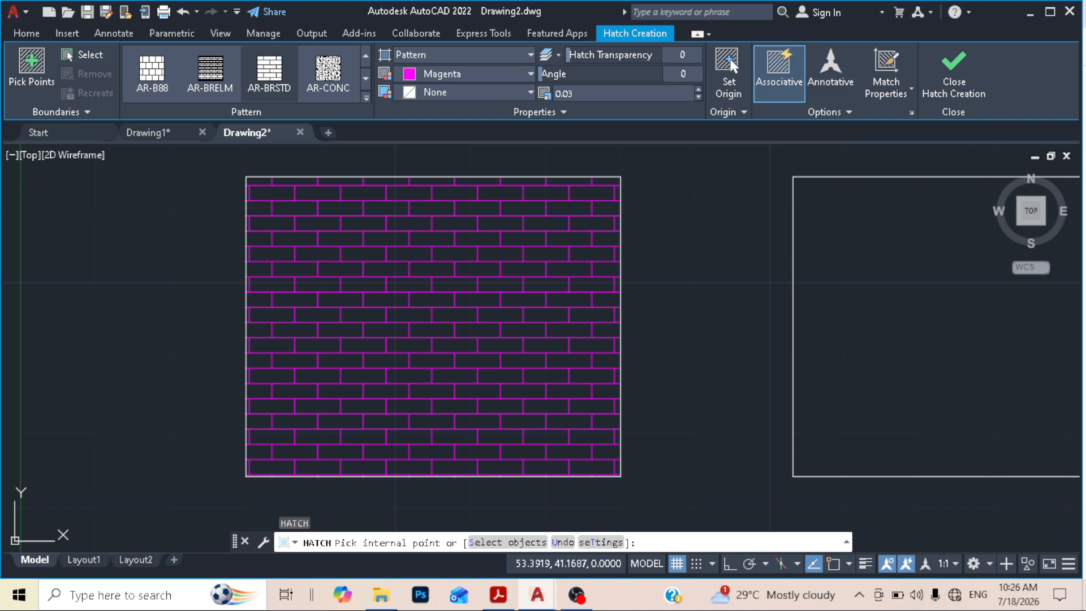
pyautogui.click(421, 349)
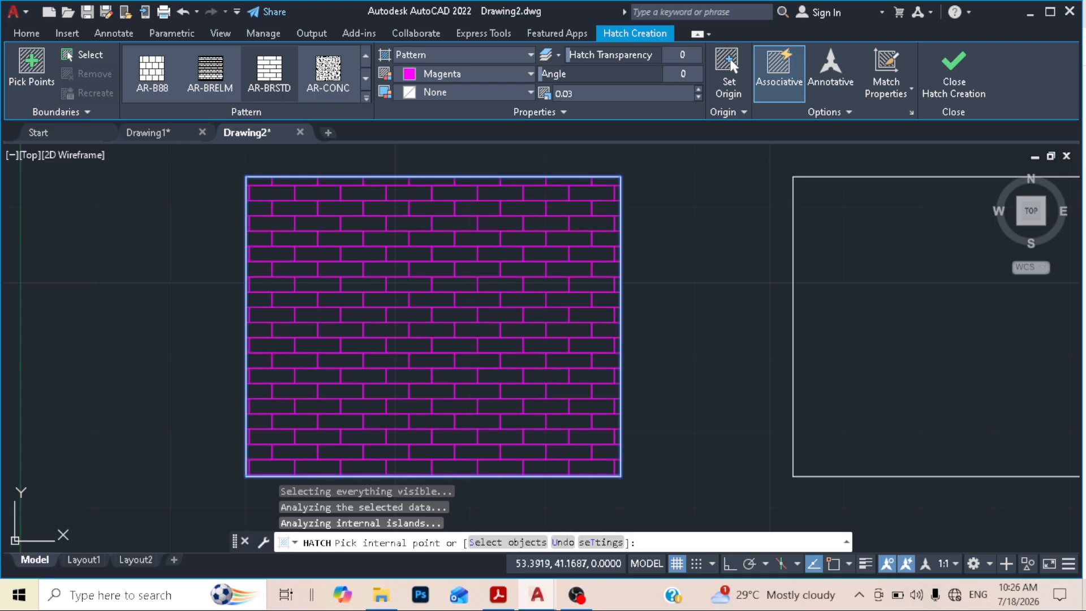
pyautogui.press('Escape')
pyautogui.scroll(-4, 436, 274)
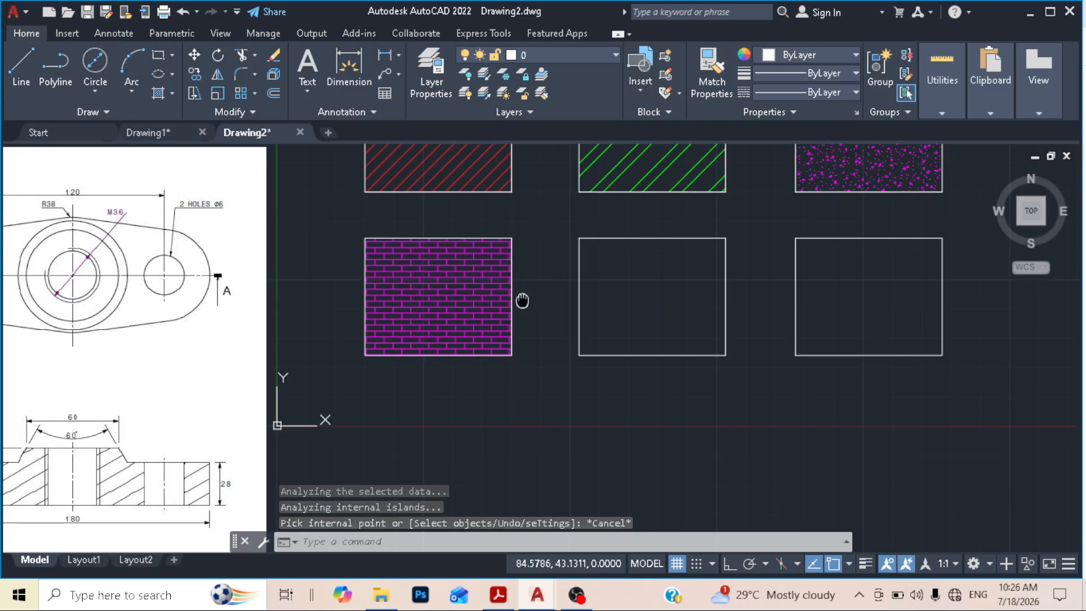
pyautogui.scroll(2, 523, 300)
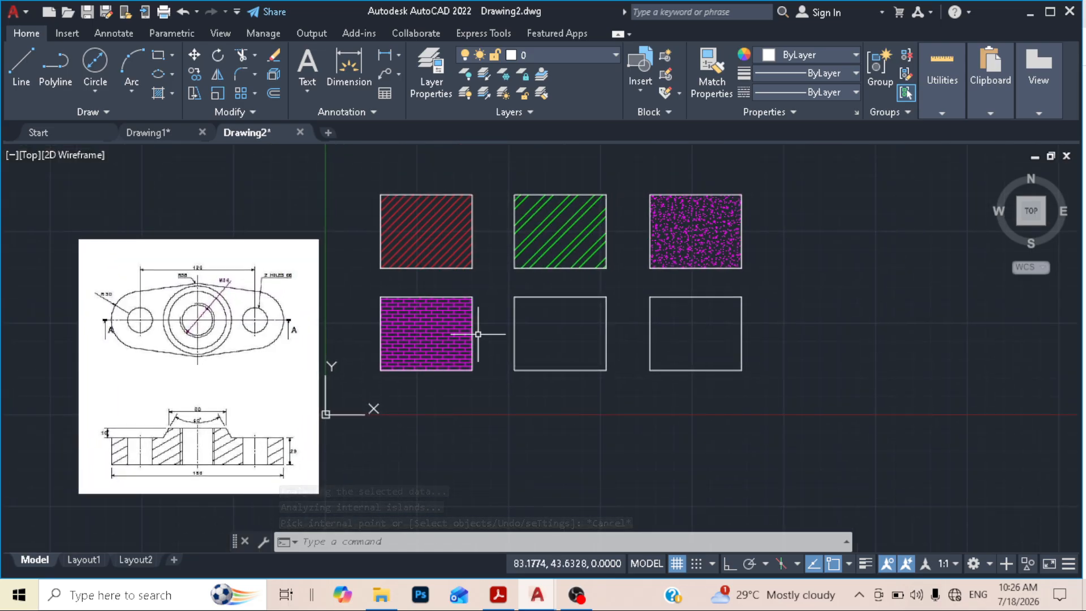
# Fill the lower-middle rectangle with a two-colour gradient using colours 94,103,175 and 39,118,187.
pyautogui.click(174, 92)
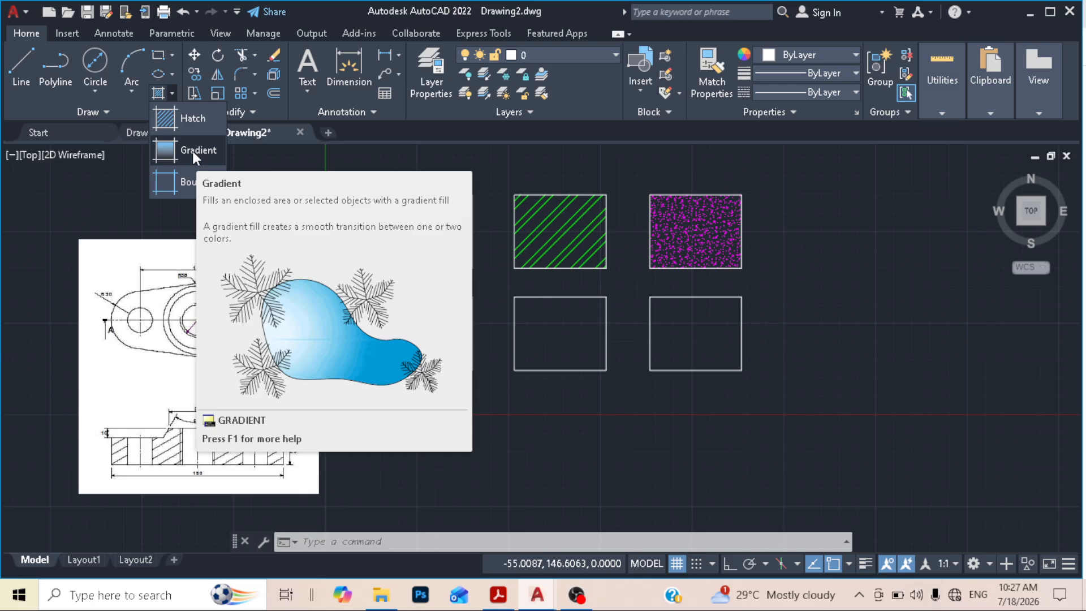
pyautogui.click(193, 151)
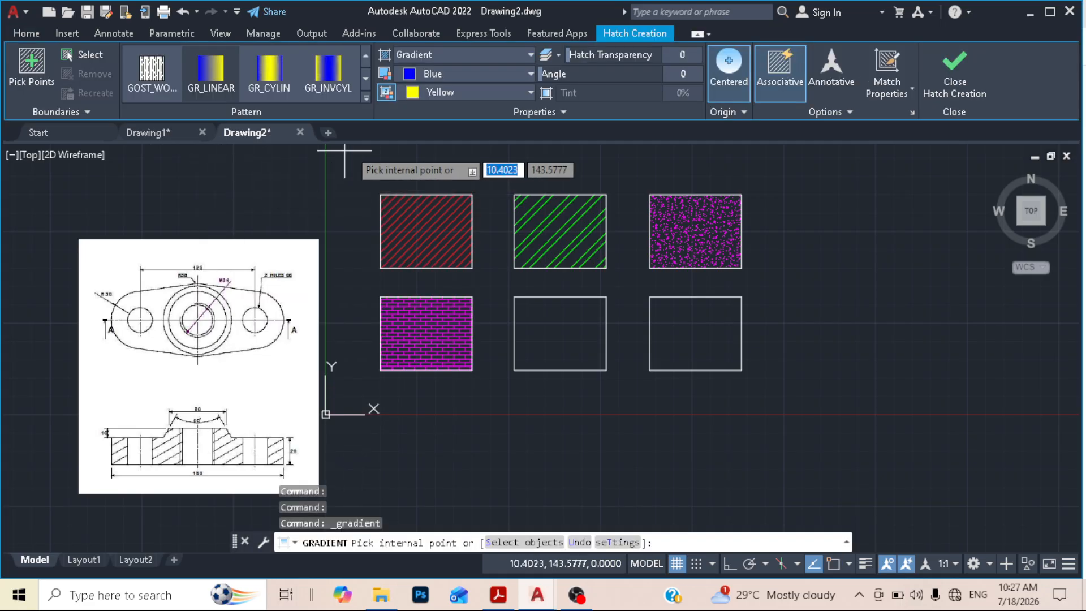
pyautogui.click(441, 73)
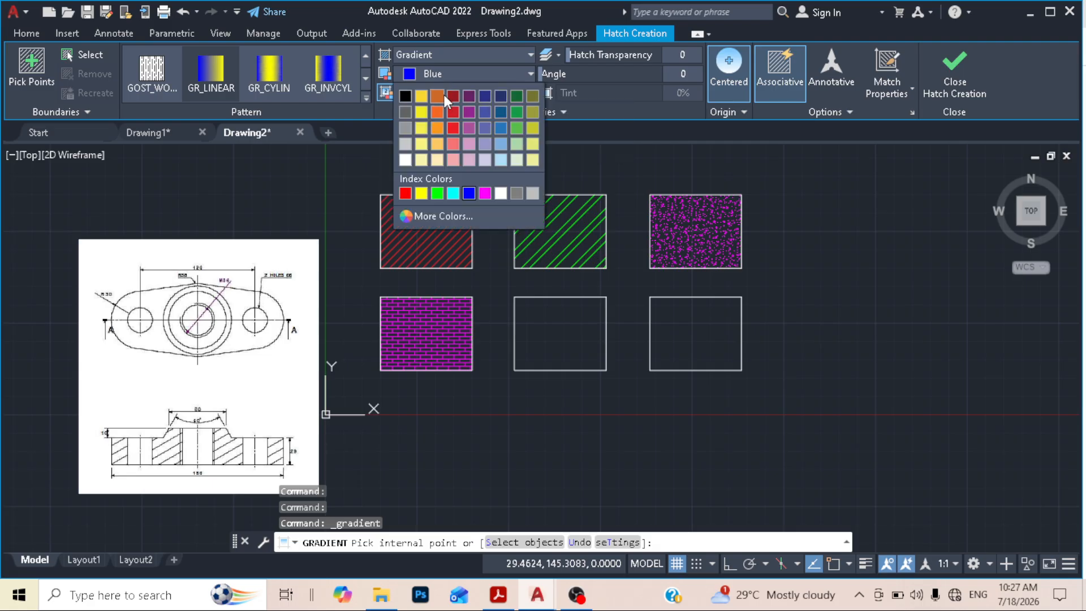
pyautogui.click(485, 128)
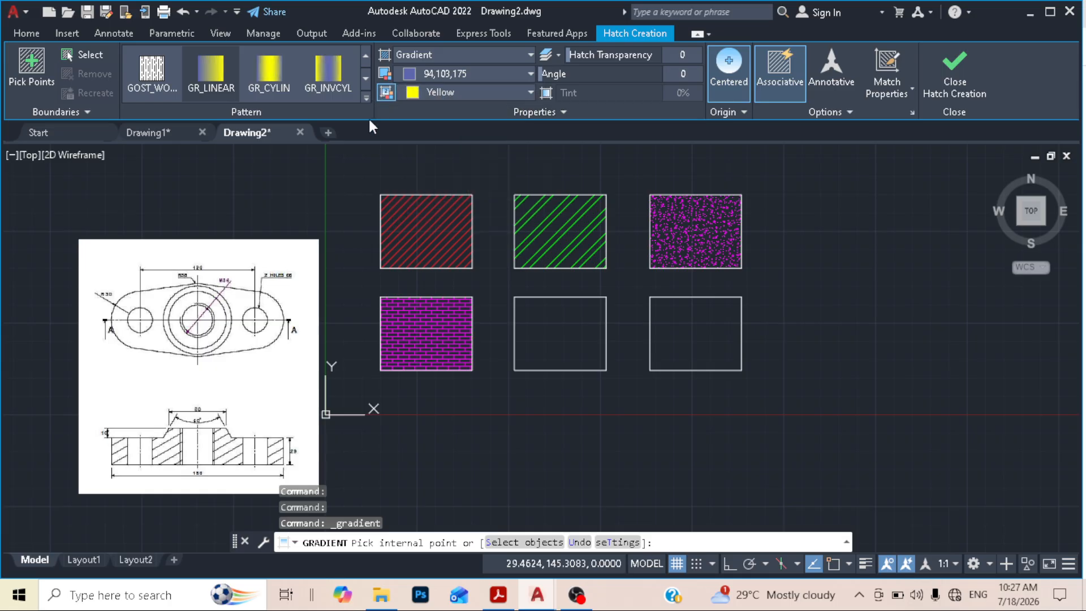
pyautogui.click(439, 93)
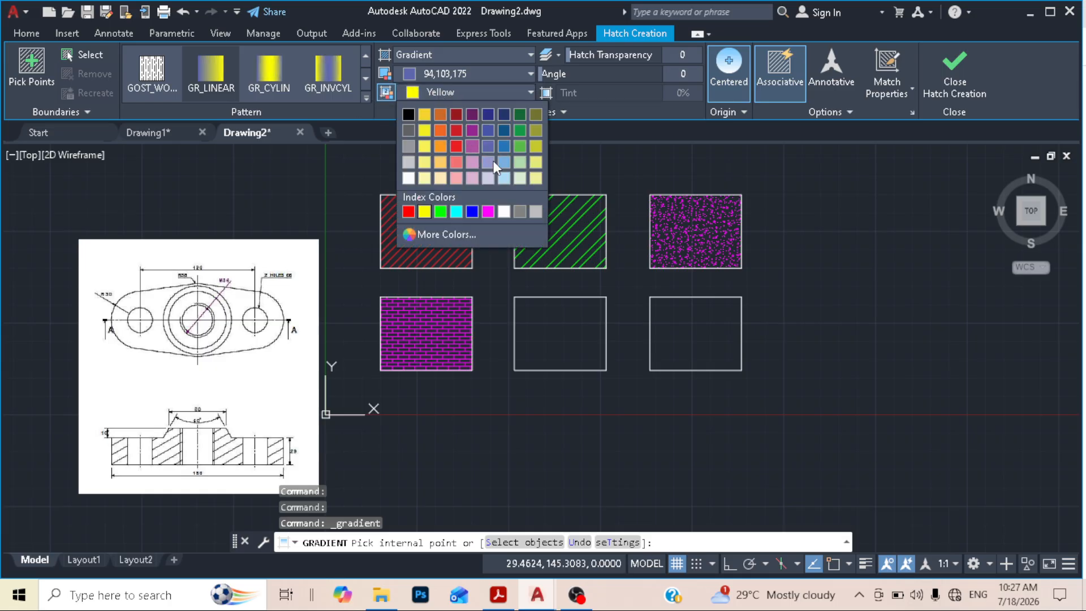
pyautogui.click(505, 148)
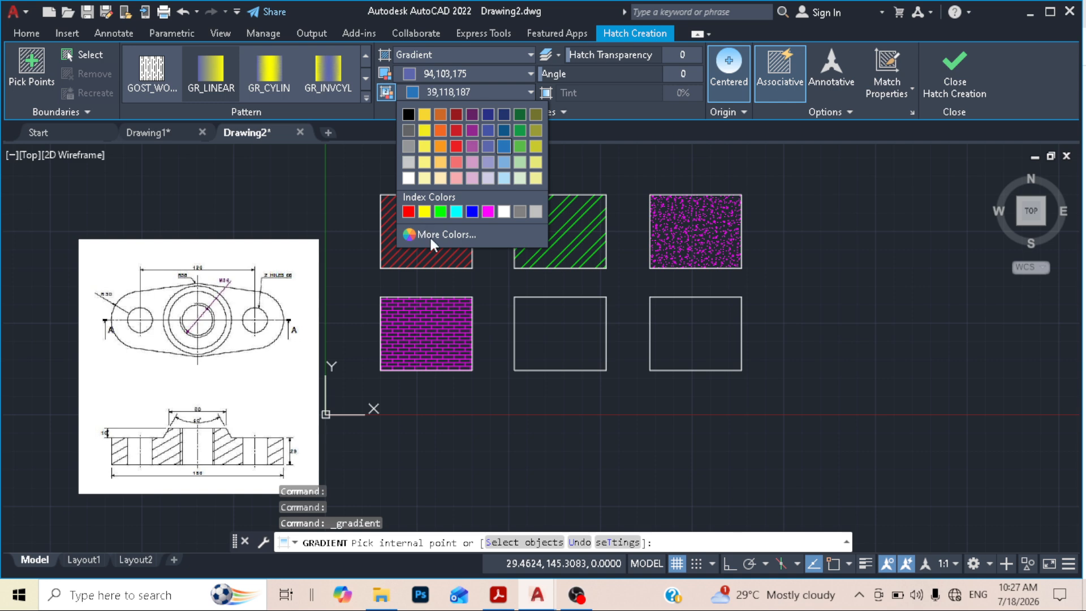
pyautogui.click(562, 323)
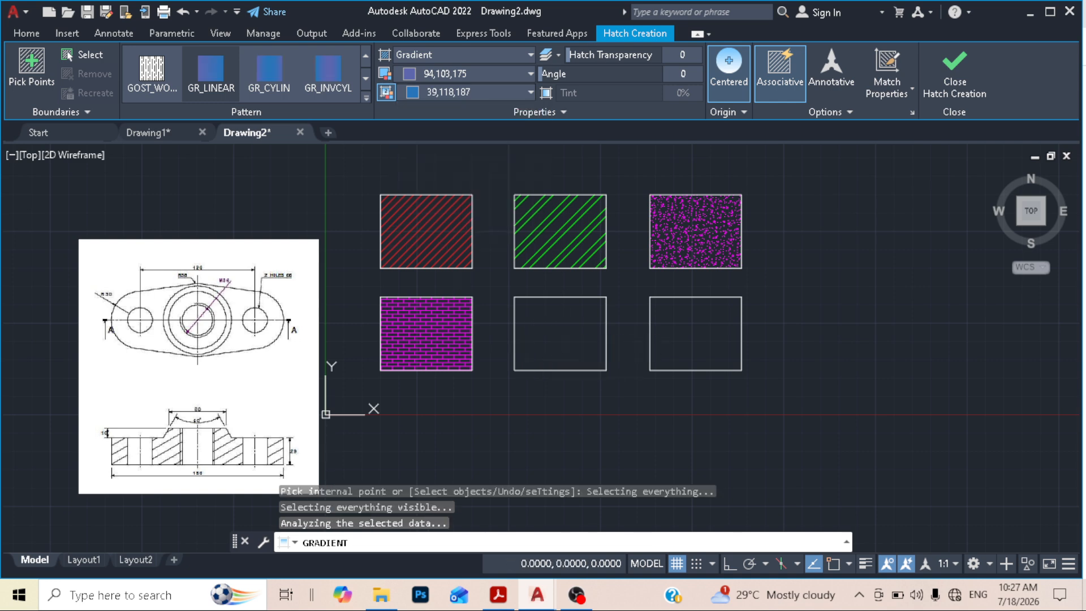
pyautogui.scroll(2, 562, 324)
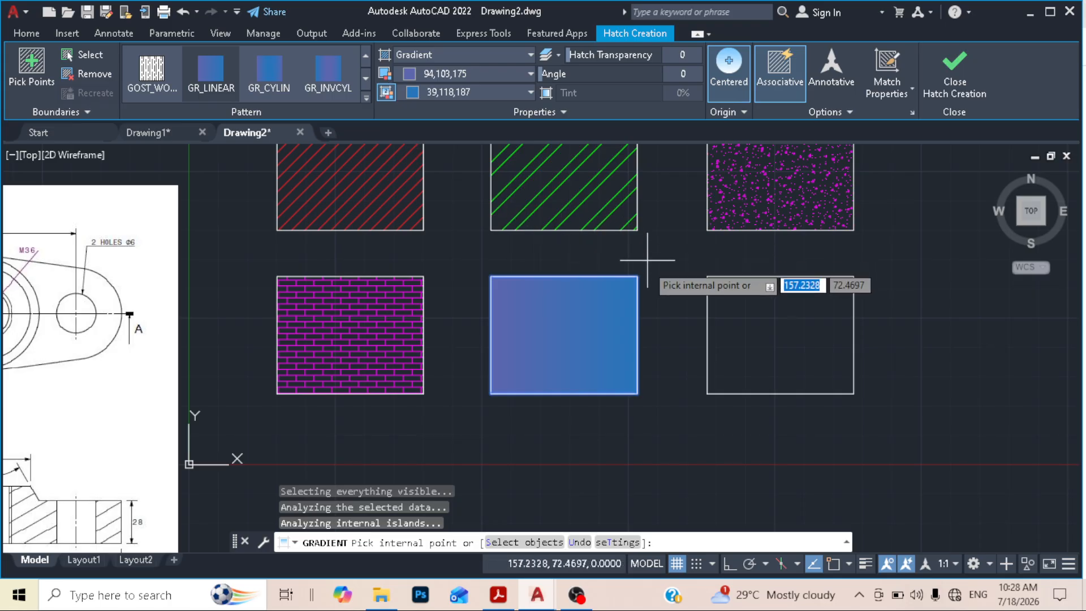
pyautogui.press('Escape')
pyautogui.press('Escape')
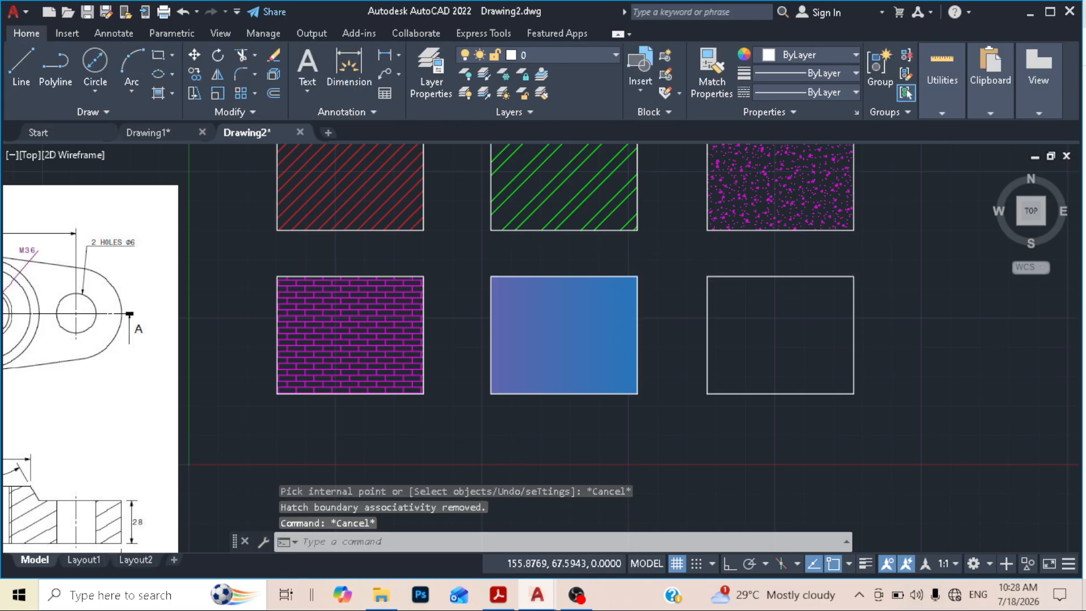
pyautogui.scroll(-4, 633, 278)
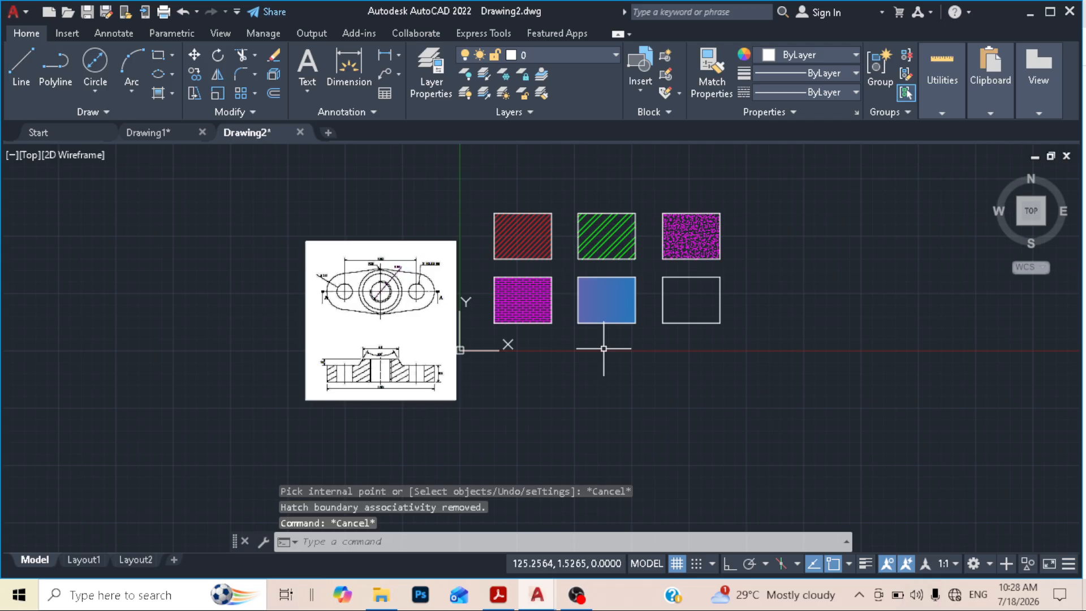
pyautogui.scroll(2, 616, 287)
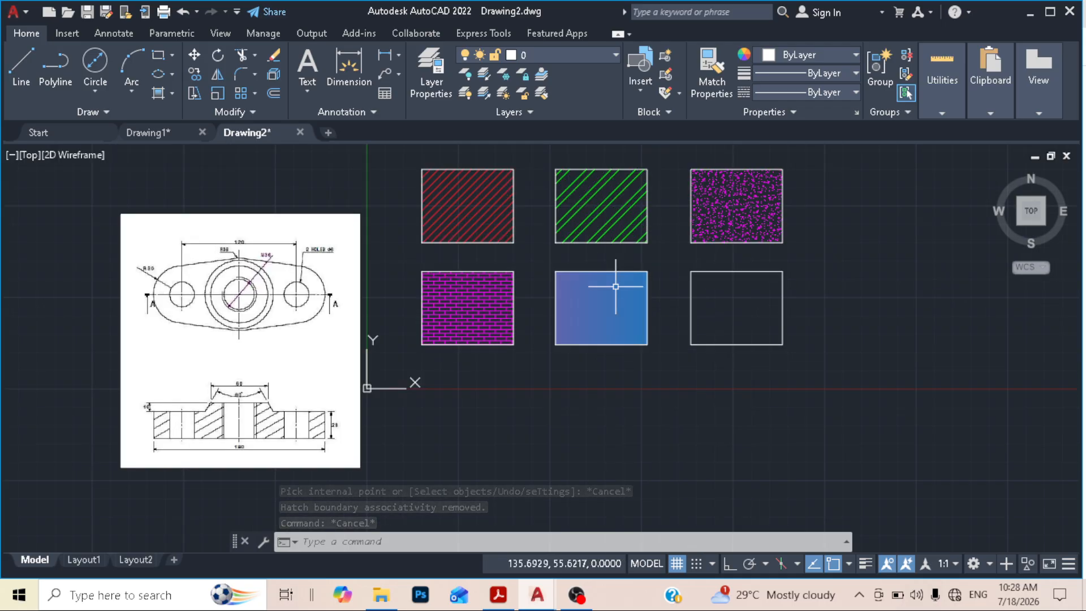
# Draw a closed, self-crossing figure of seven connected line segments in the empty area beside the rectangle grid.
pyautogui.click(173, 94)
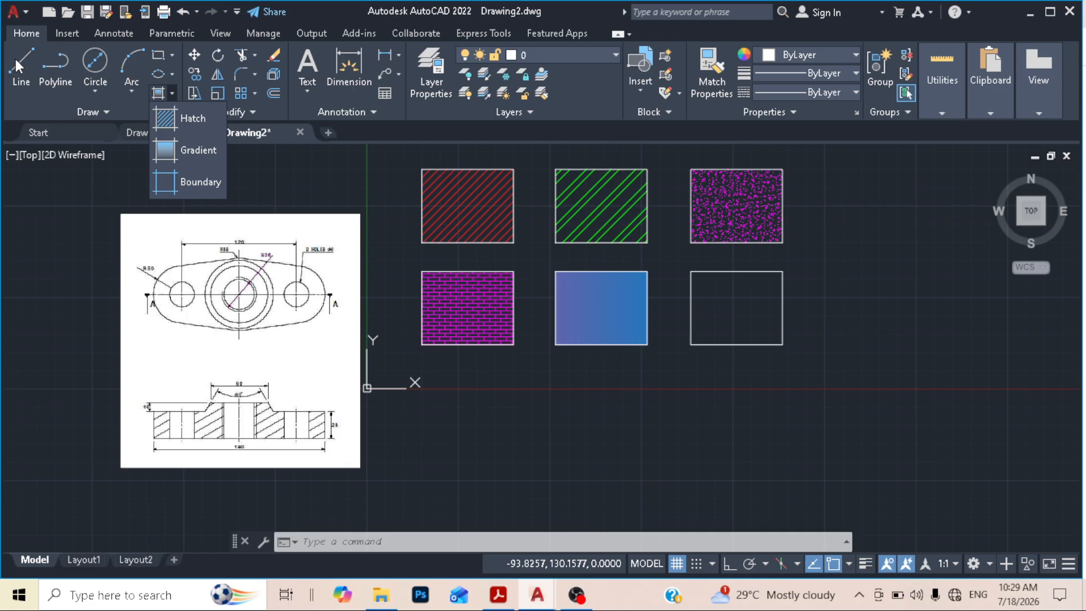
pyautogui.click(23, 60)
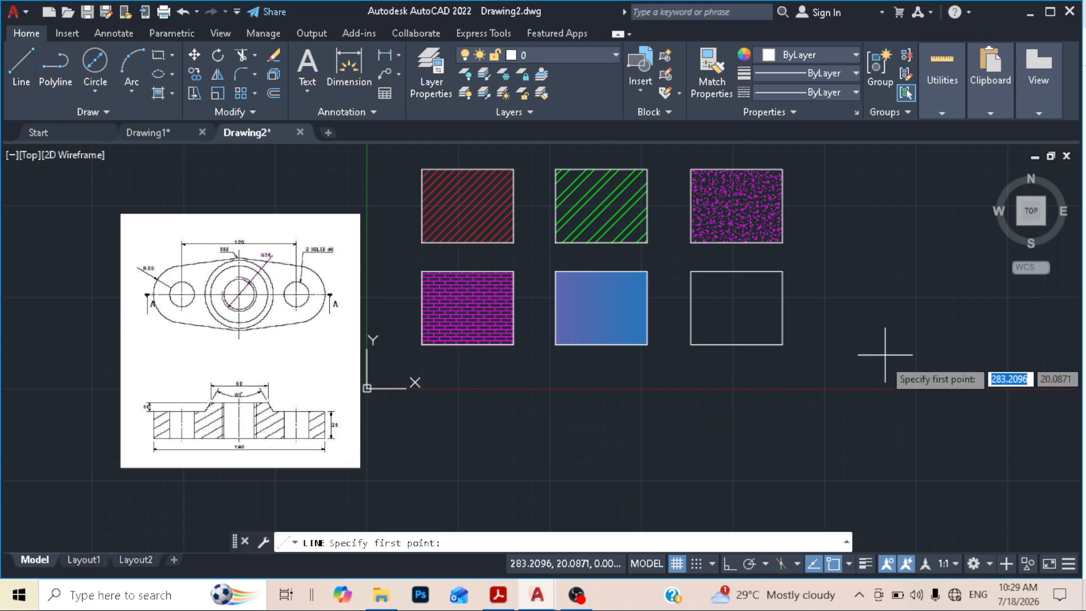
pyautogui.moveTo(856, 356); pyautogui.dragTo(695, 386, button='middle')
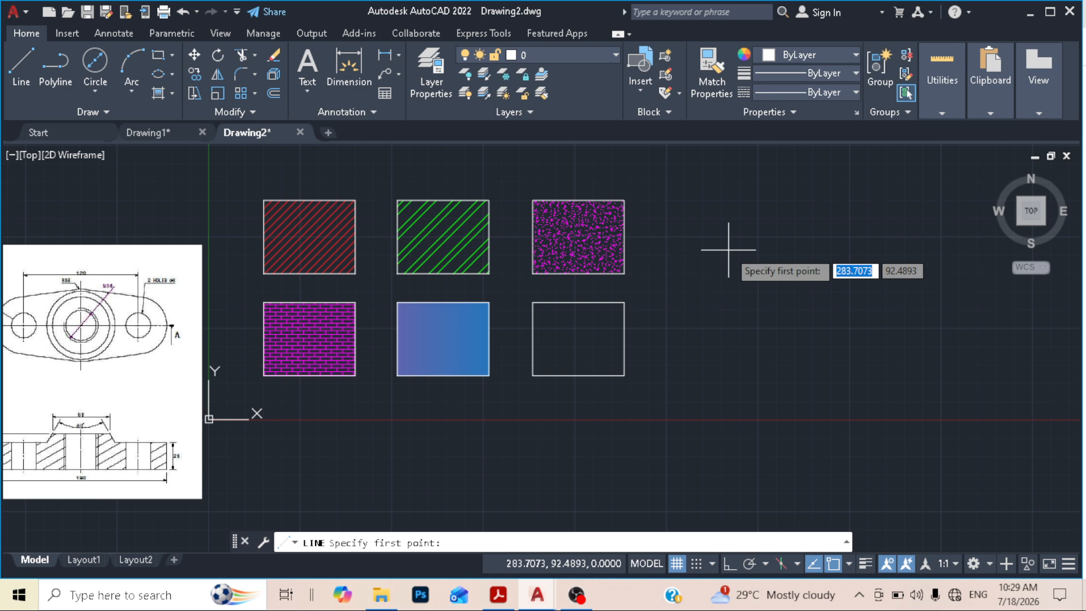
pyautogui.click(727, 202)
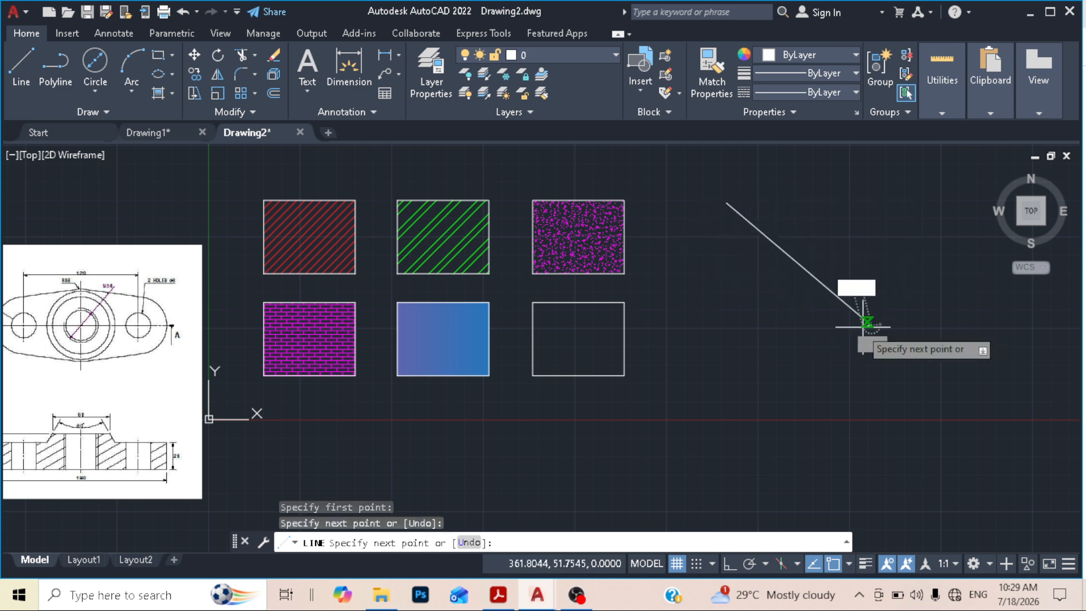
pyautogui.click(870, 323)
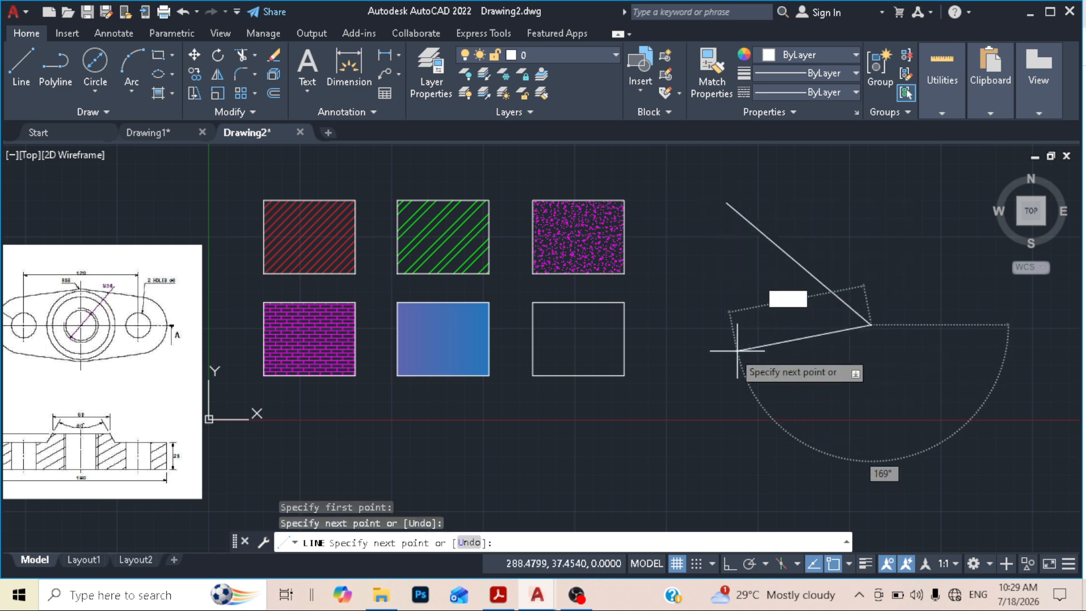
pyautogui.click(697, 327)
pyautogui.click(860, 213)
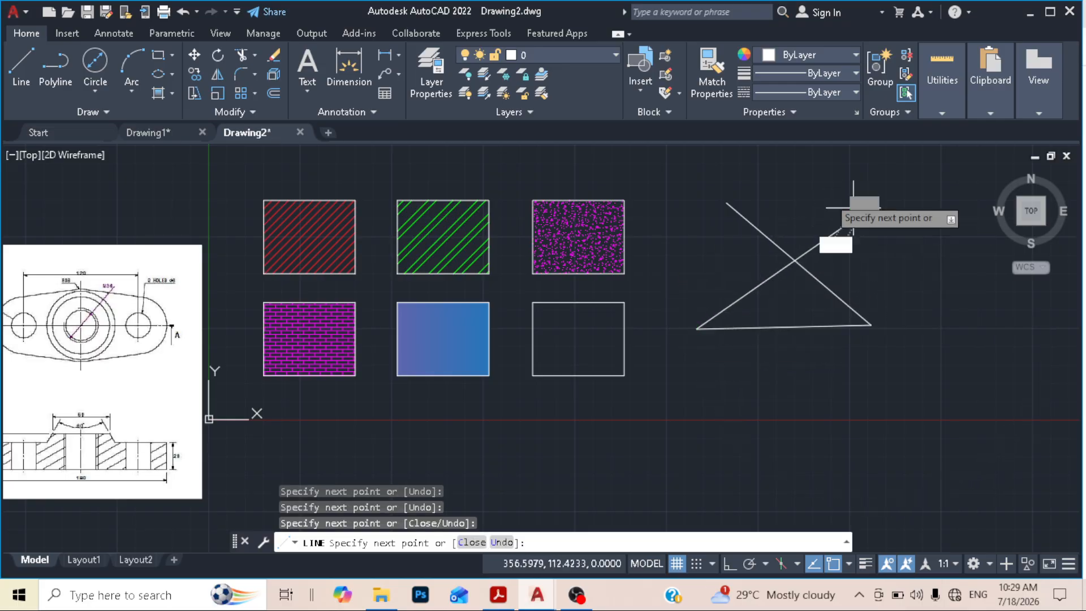
pyautogui.click(797, 180)
pyautogui.click(753, 224)
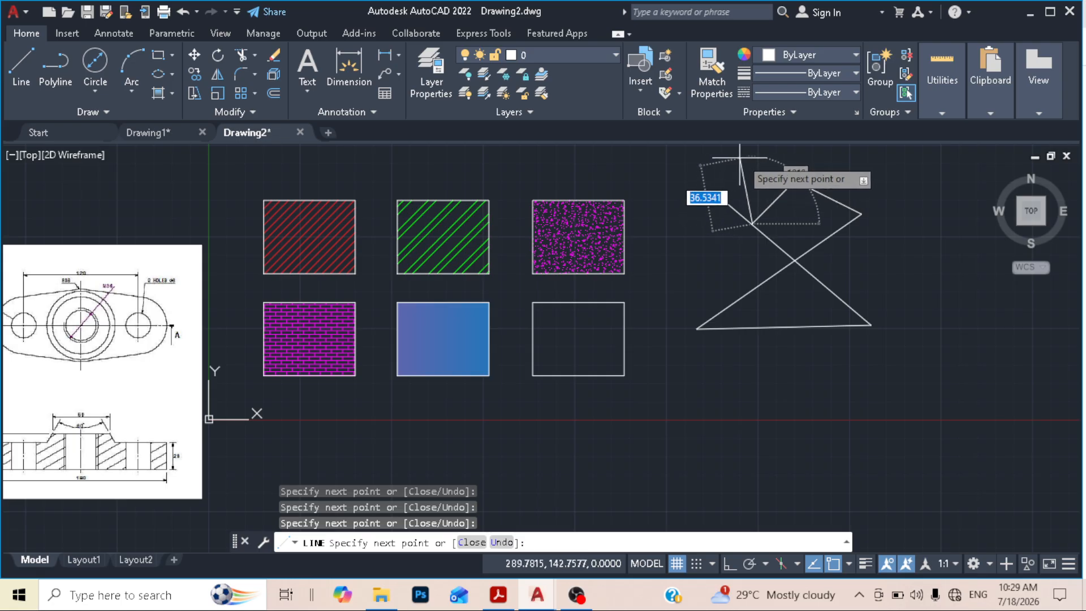
pyautogui.click(752, 169)
pyautogui.click(727, 202)
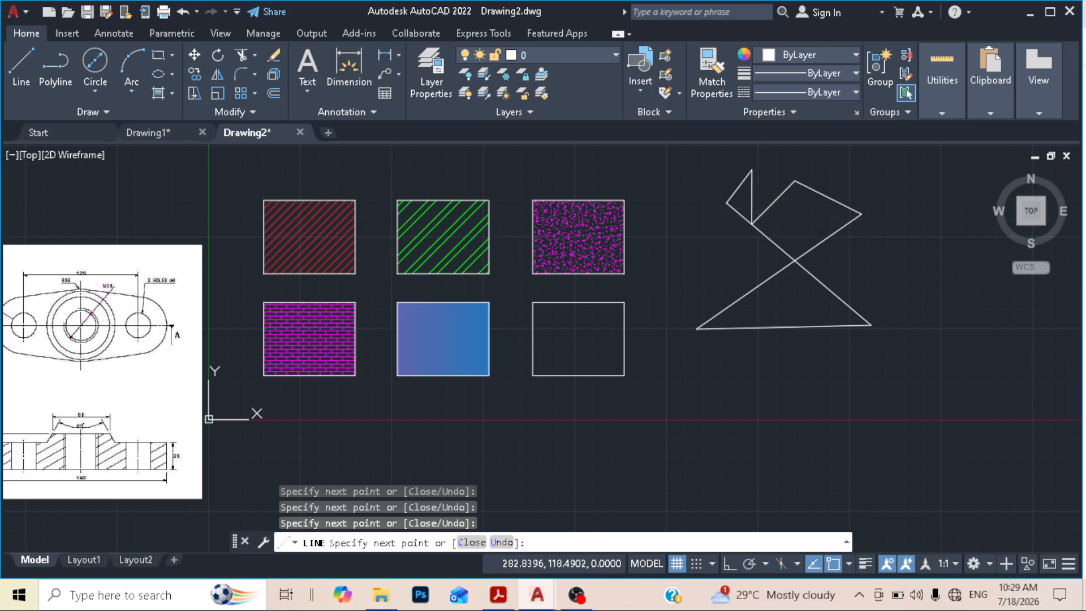
# Create a boundary polyline from the figure's lower triangle by picking a point inside it.
pyautogui.rightClick(692, 176)
pyautogui.click(714, 186)
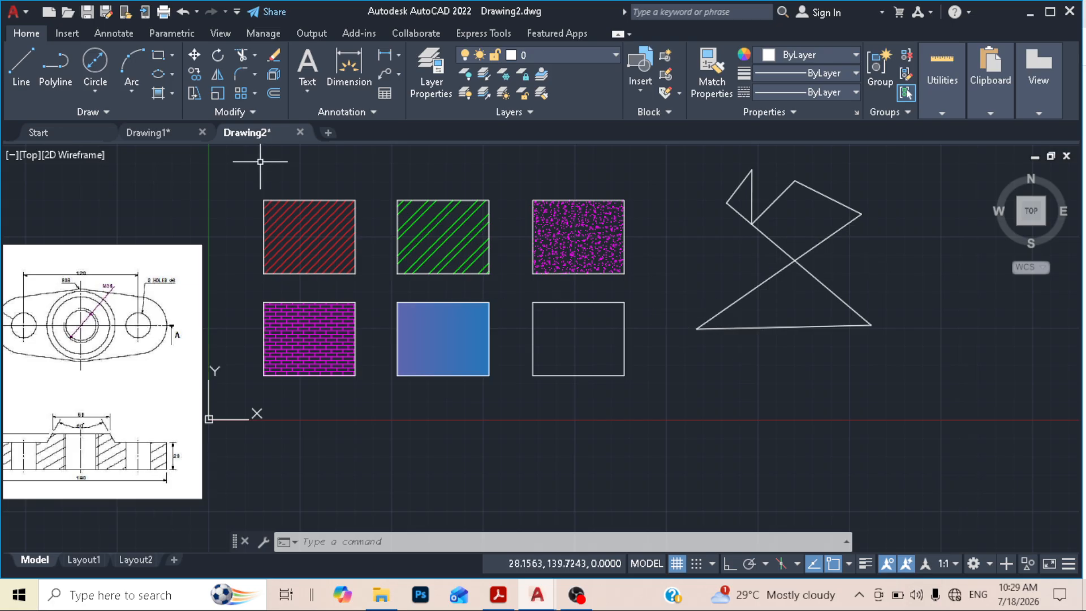
pyautogui.click(172, 94)
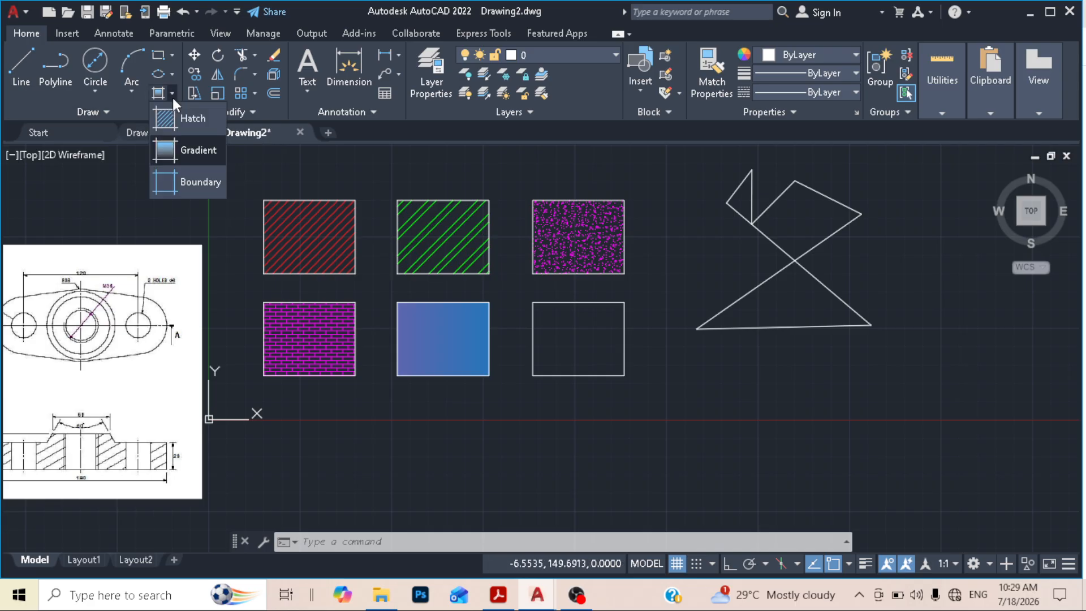
pyautogui.click(191, 179)
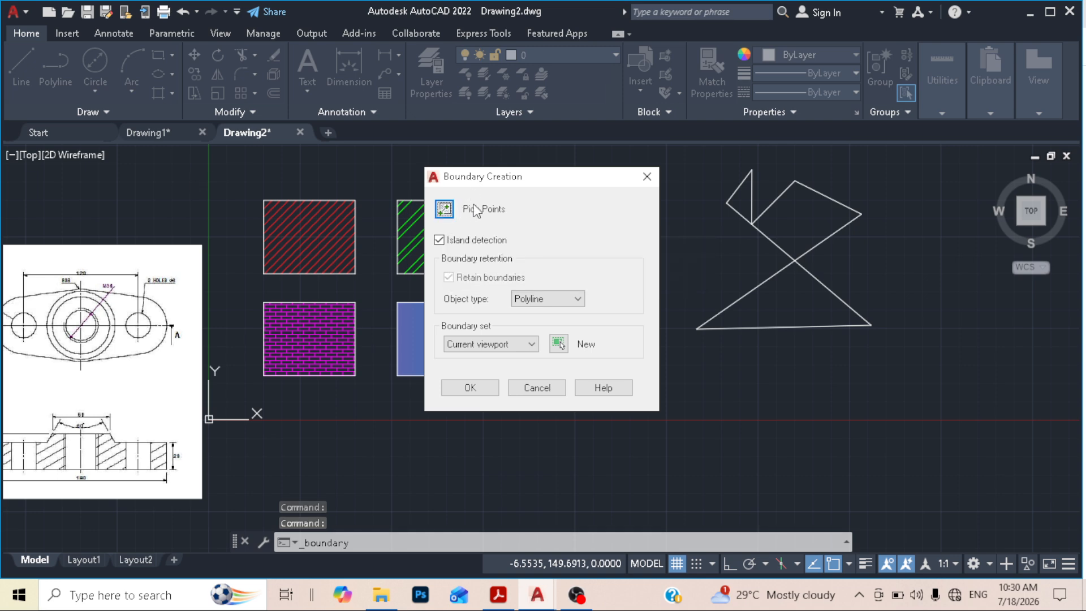
pyautogui.click(445, 210)
pyautogui.click(791, 298)
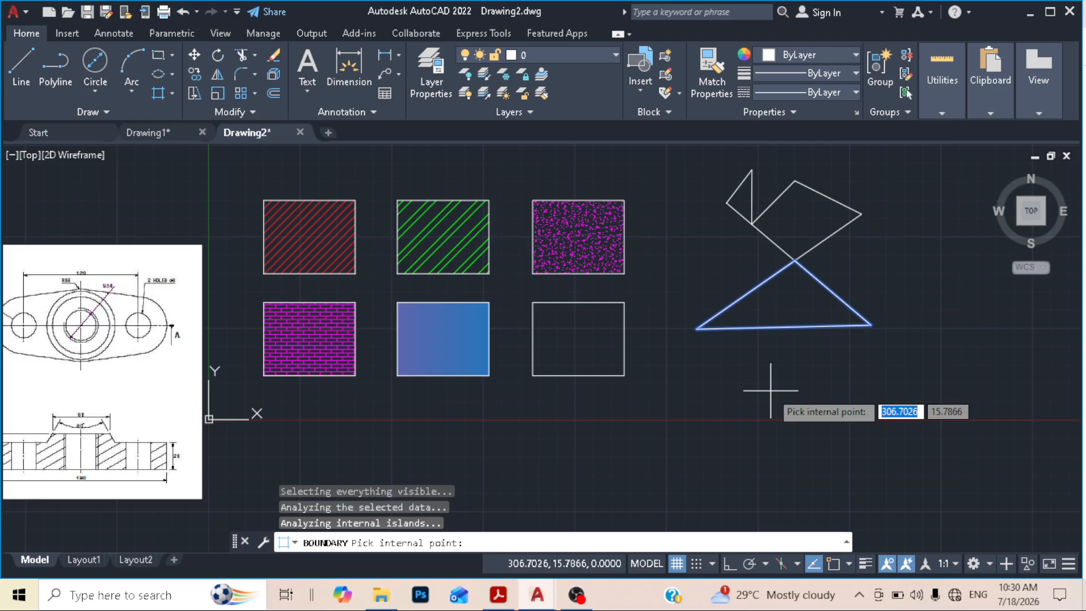
pyautogui.press('Return')
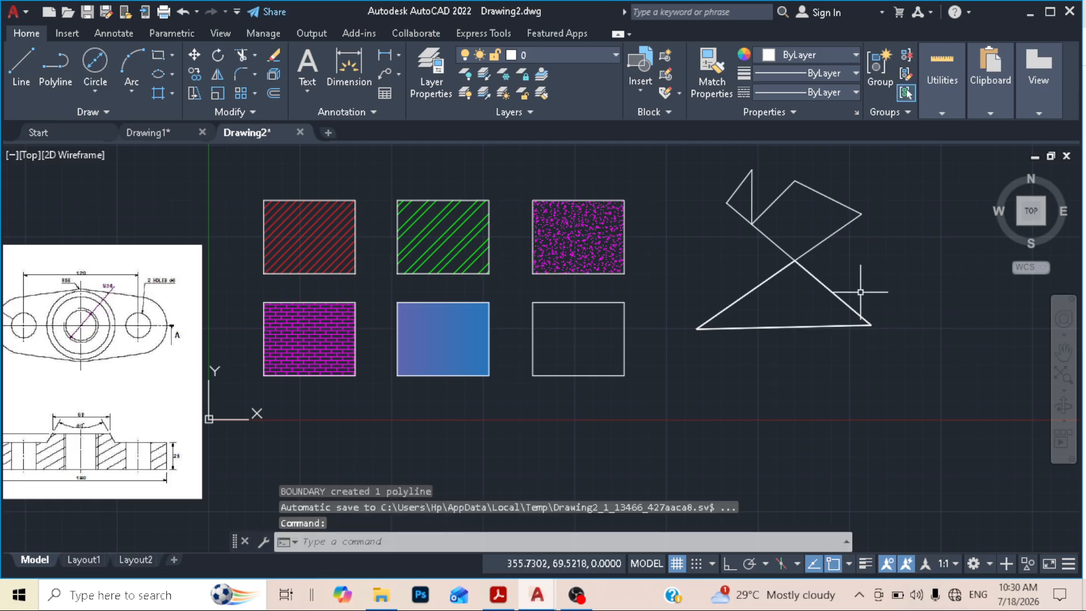
# Move the triangular boundary polyline from its lower-left corner to the empty space directly below the self-crossing figure.
pyautogui.click(831, 292)
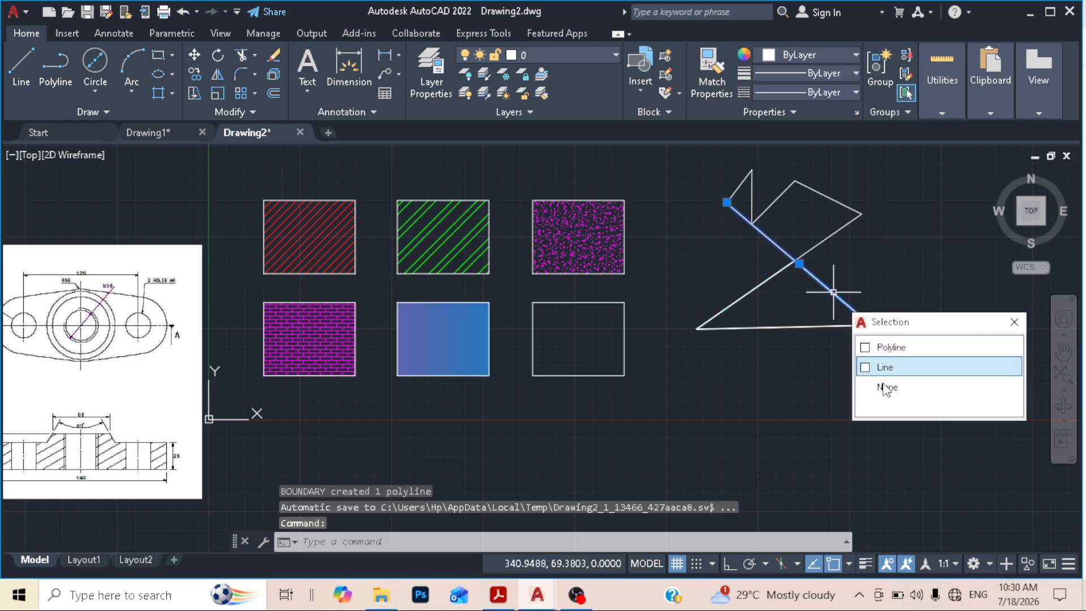
pyautogui.click(911, 350)
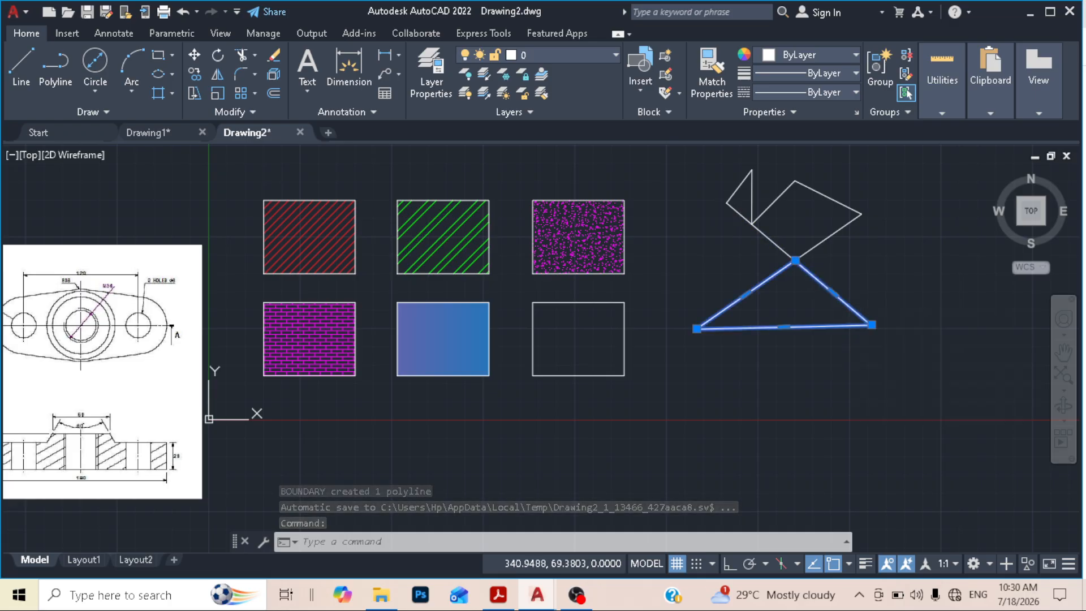
pyautogui.click(195, 54)
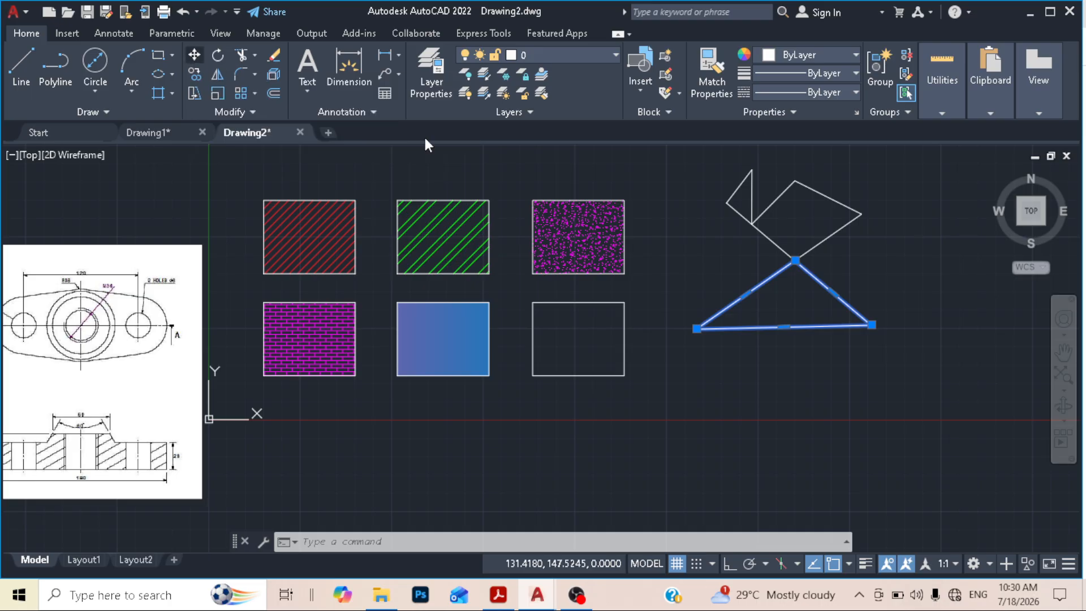
pyautogui.click(696, 329)
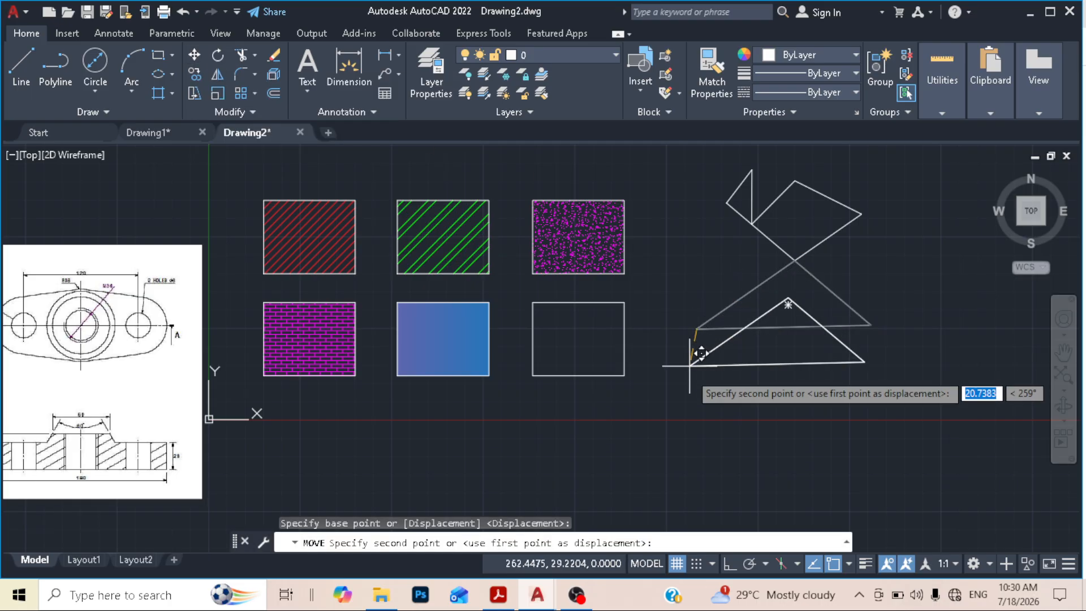
pyautogui.click(693, 439)
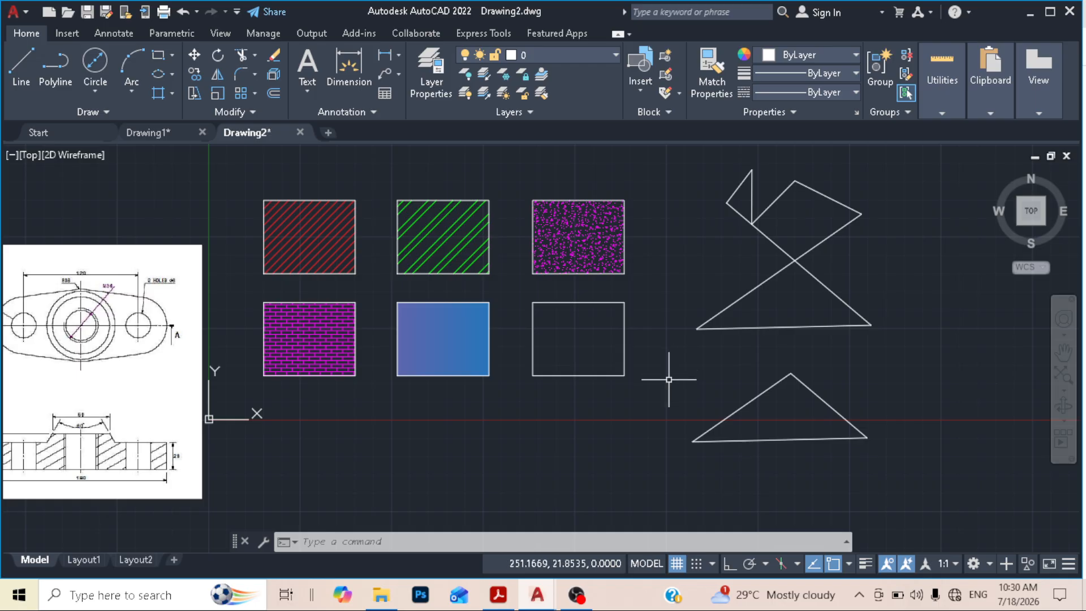
# Draw a three-line triangle in the empty area right of the figures, leaving a small gap at its top corner.
pyautogui.click(29, 73)
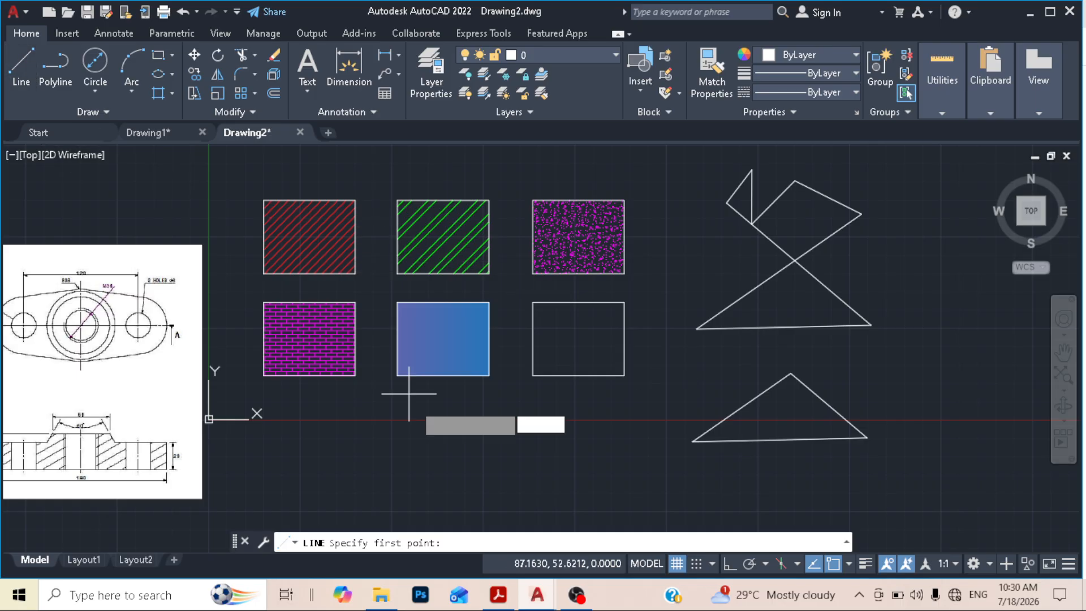
pyautogui.moveTo(791, 343); pyautogui.dragTo(522, 368, button='middle')
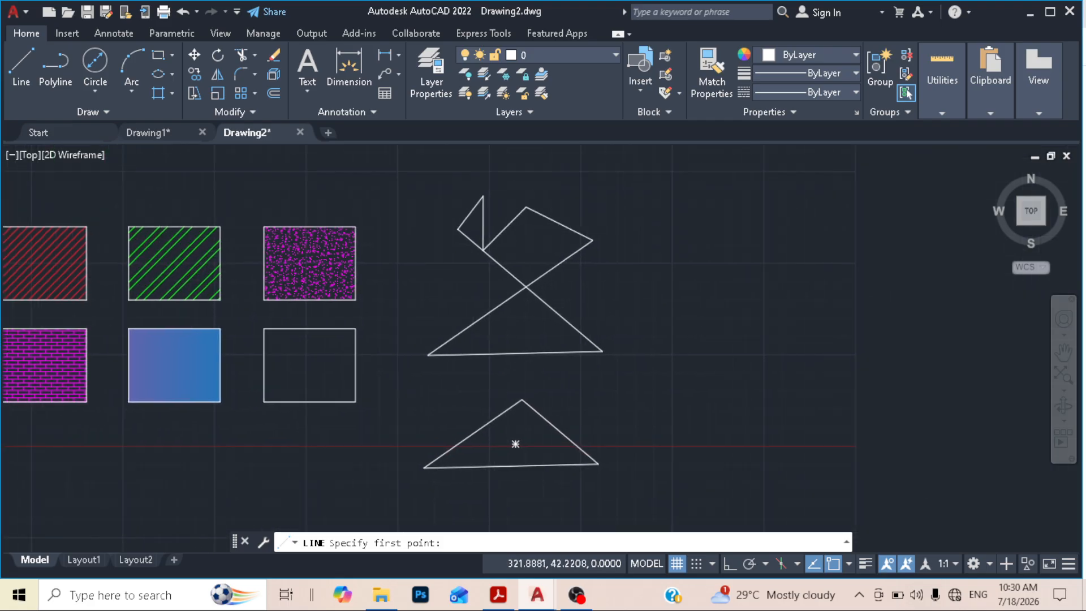
pyautogui.click(689, 281)
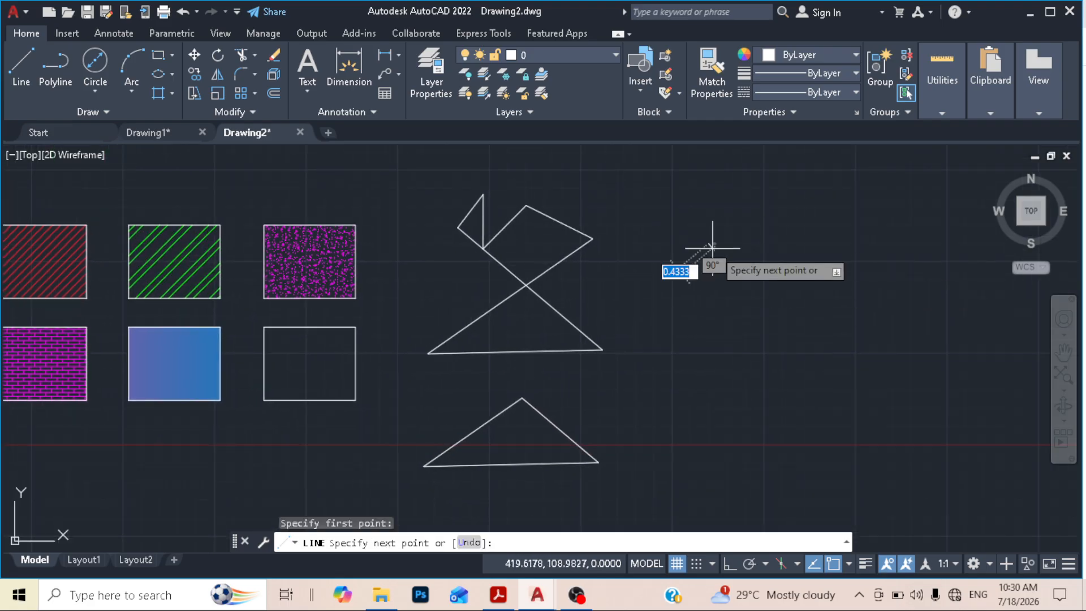
pyautogui.click(825, 367)
pyautogui.click(682, 375)
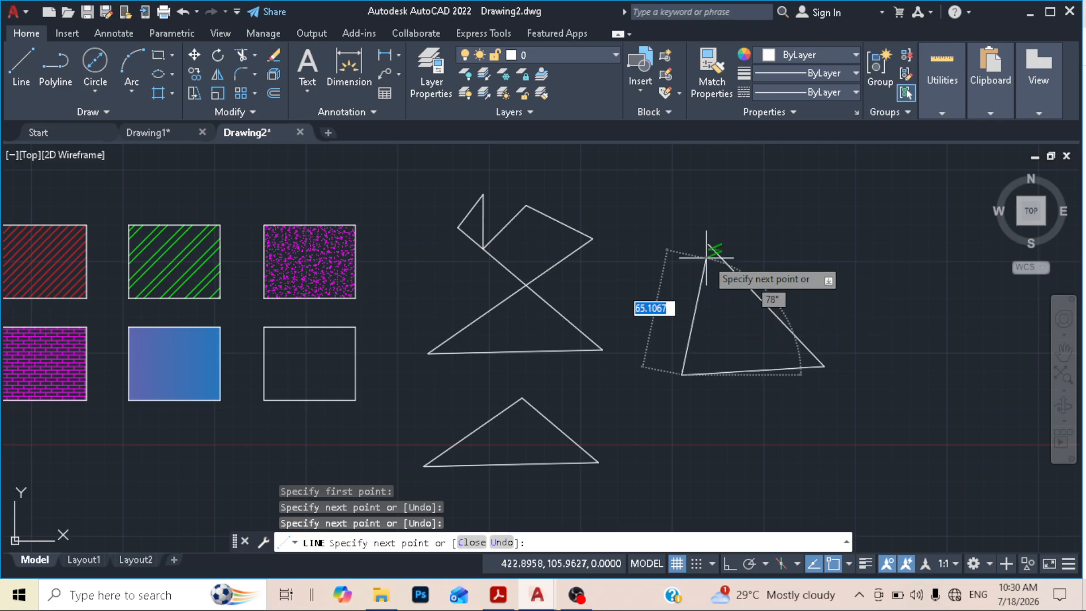
pyautogui.scroll(5, 708, 249)
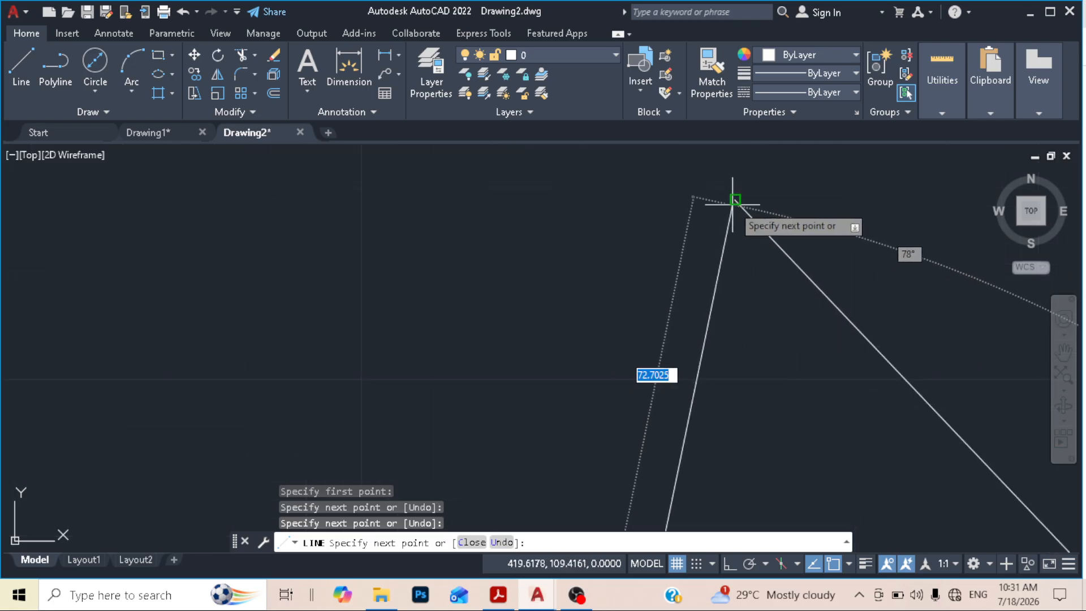
pyautogui.click(724, 209)
pyautogui.rightClick(798, 190)
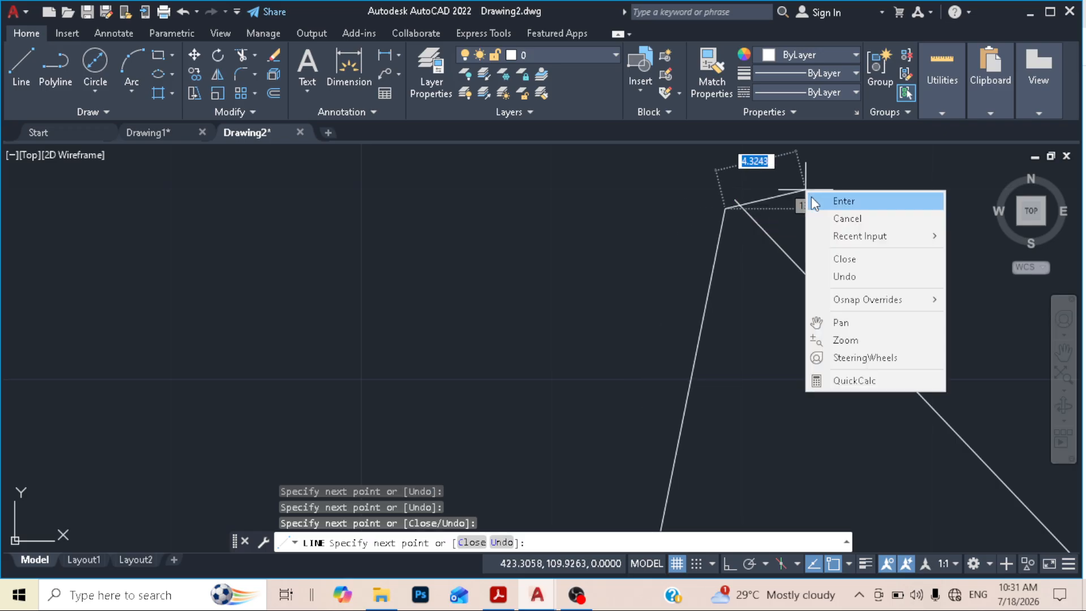
pyautogui.click(821, 199)
pyautogui.scroll(5, 726, 256)
pyautogui.scroll(-10, 722, 257)
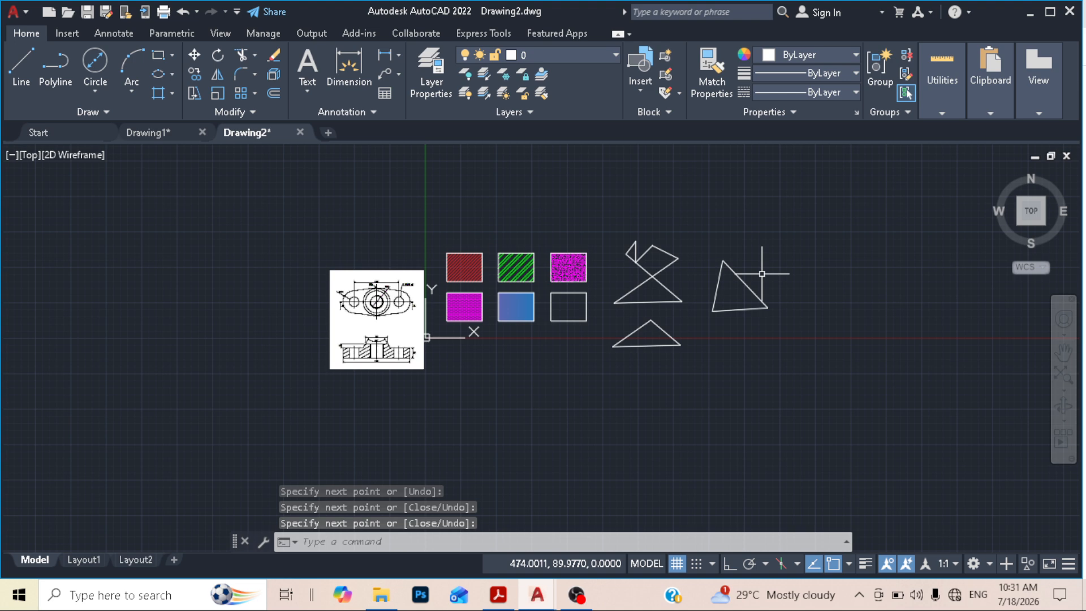
pyautogui.moveTo(756, 274); pyautogui.dragTo(603, 264, button='middle')
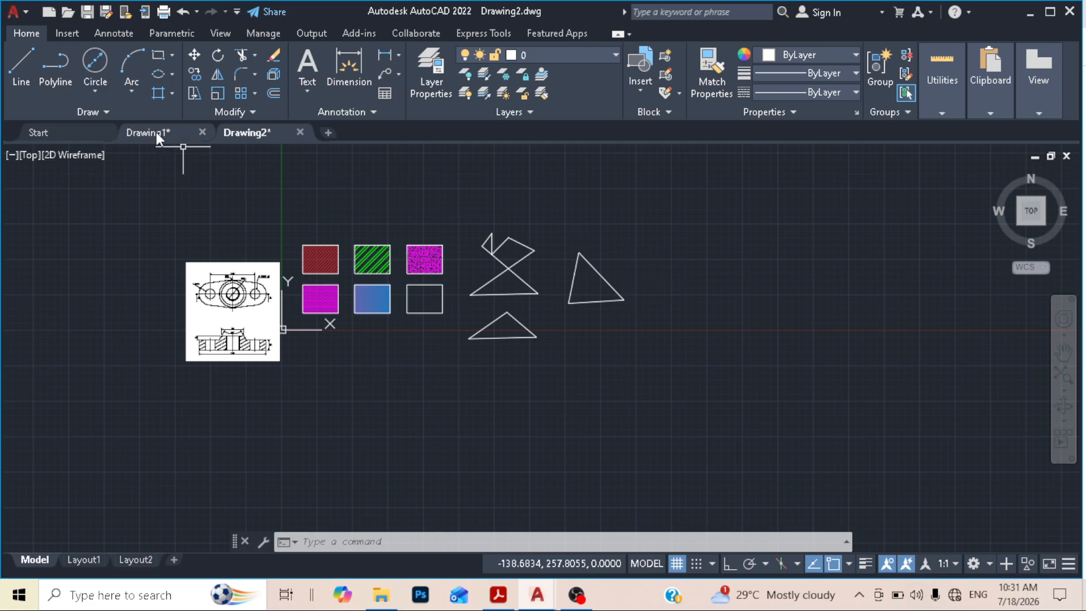
# Try to create a boundary polyline from a point inside the triangle with the gap.
pyautogui.click(157, 92)
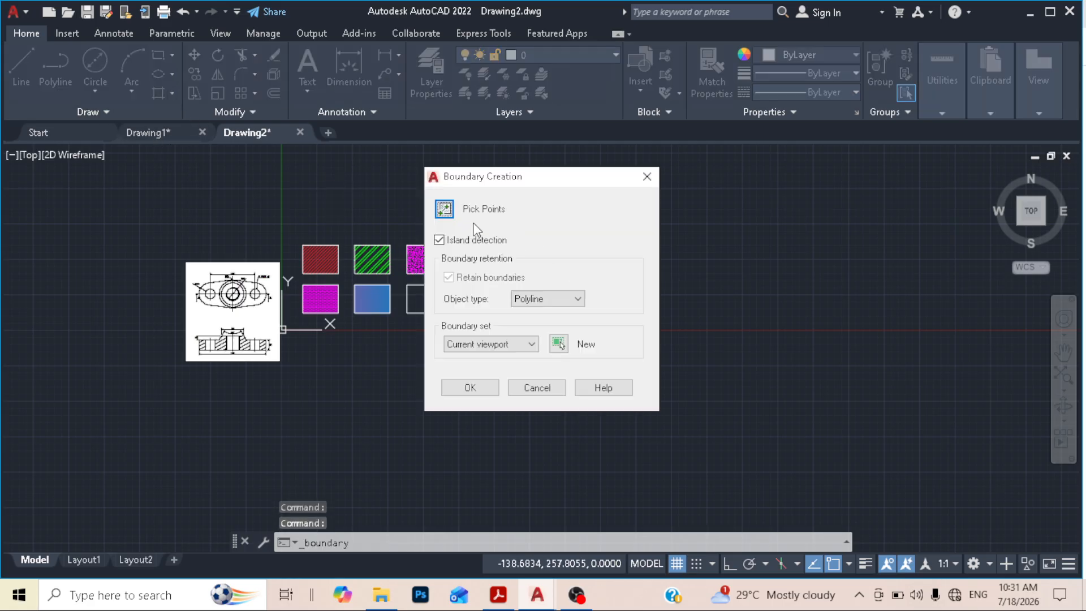
pyautogui.click(445, 209)
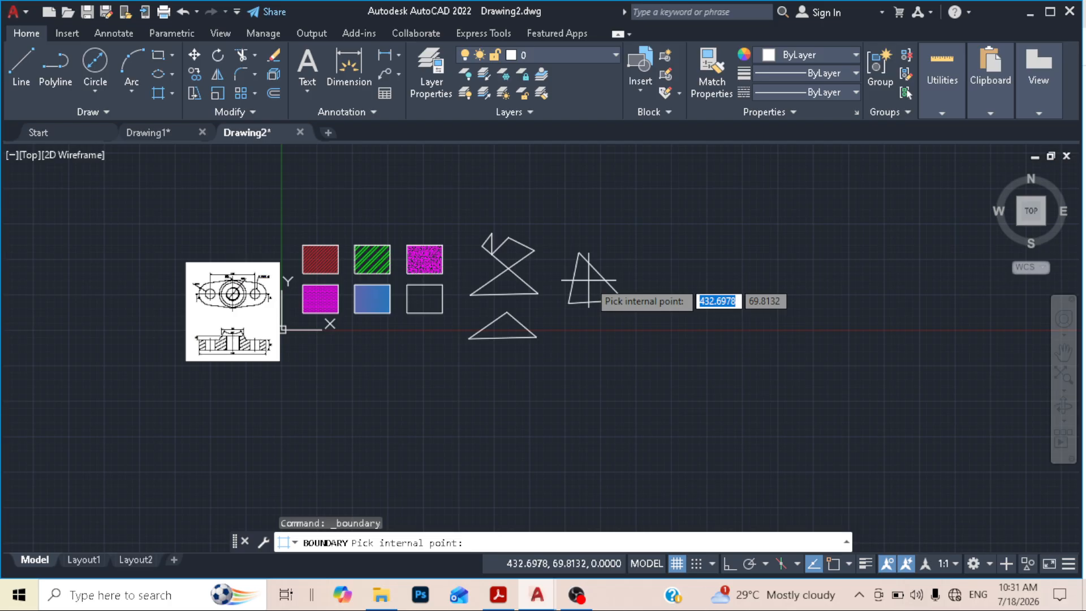
pyautogui.scroll(2, 588, 280)
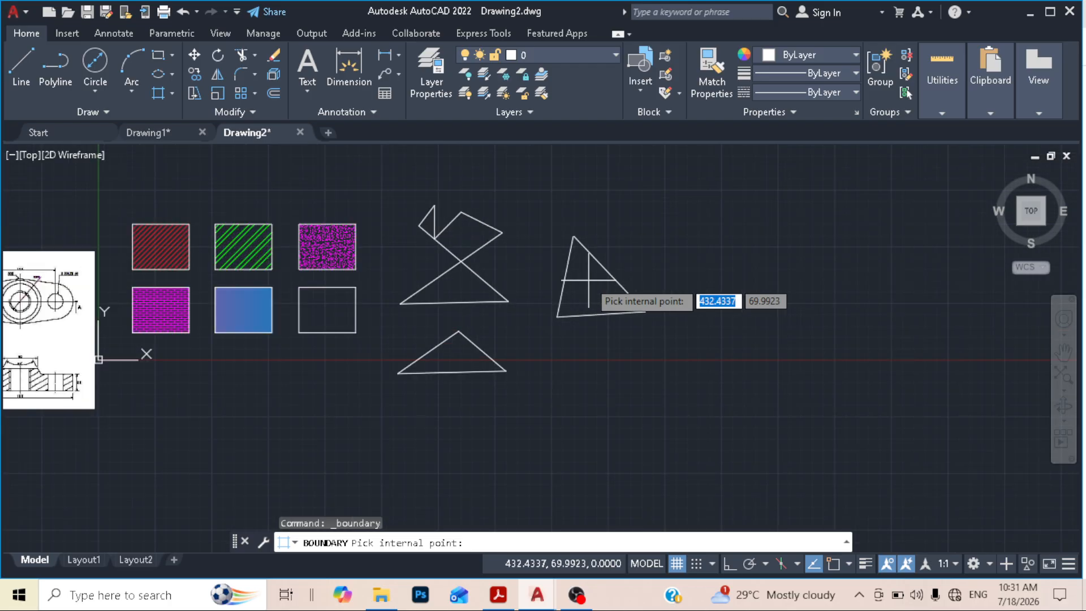
pyautogui.click(587, 281)
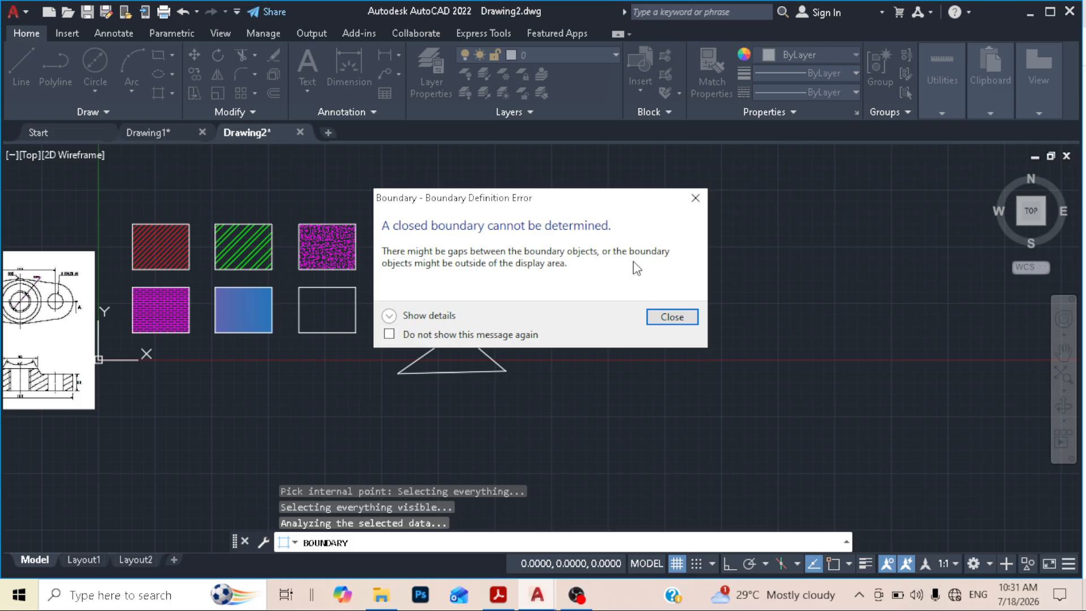
pyautogui.click(699, 199)
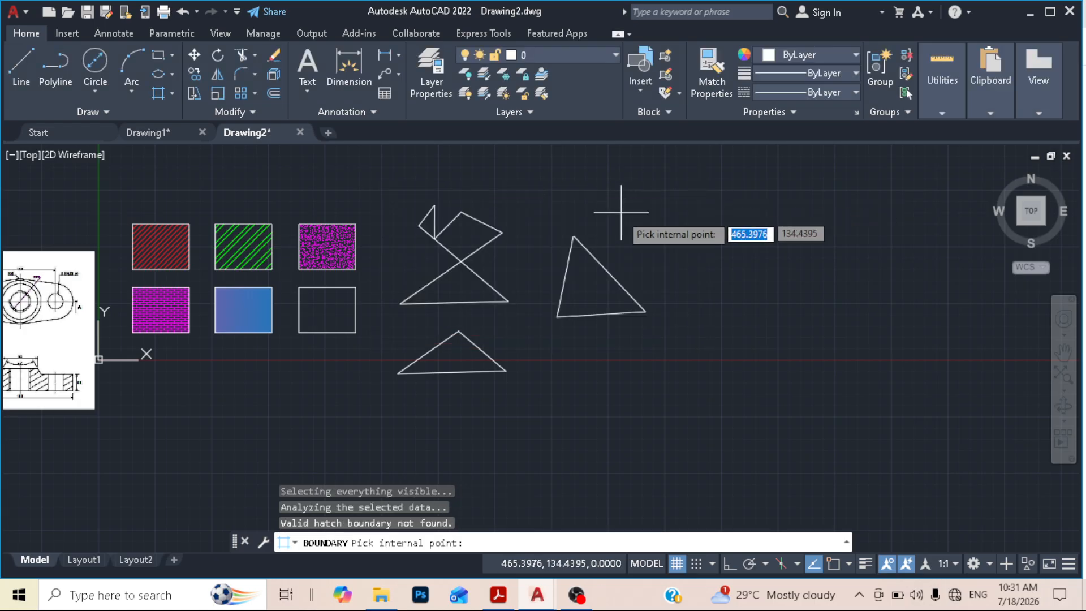
pyautogui.press('Escape')
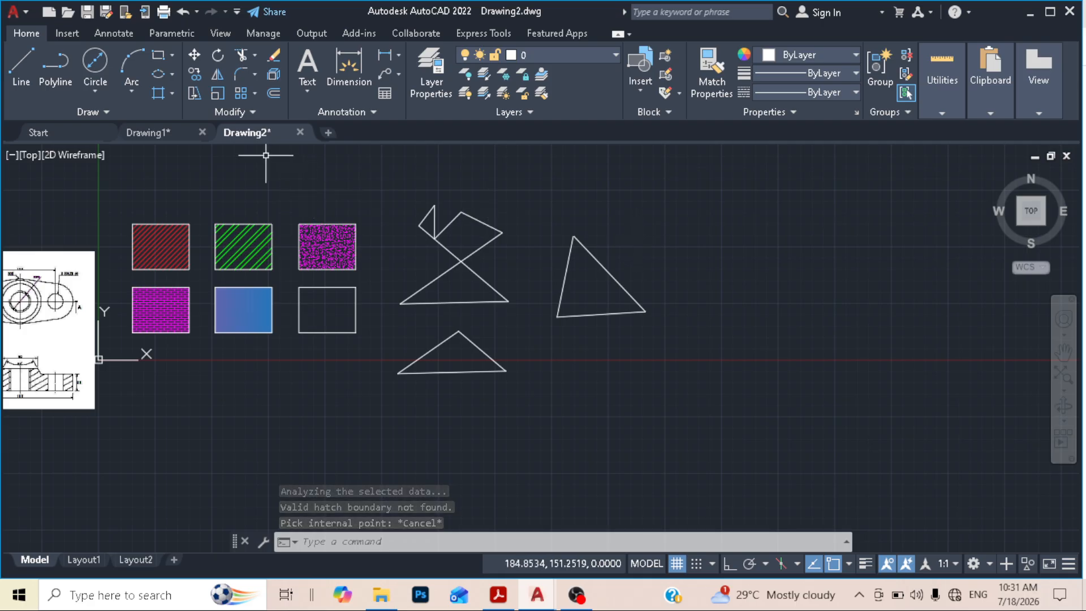
pyautogui.click(172, 93)
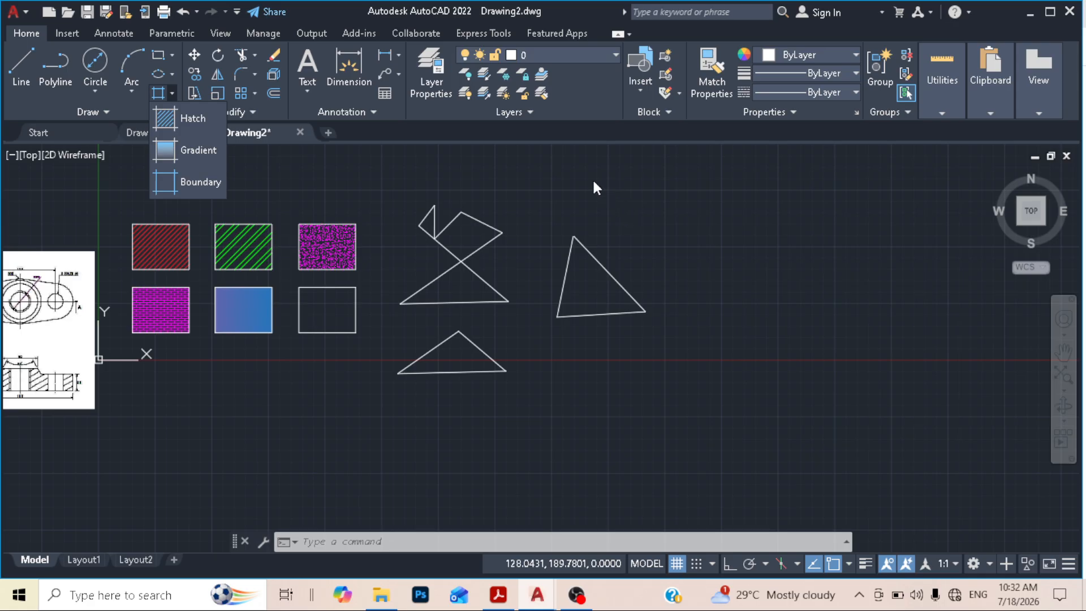
pyautogui.click(295, 182)
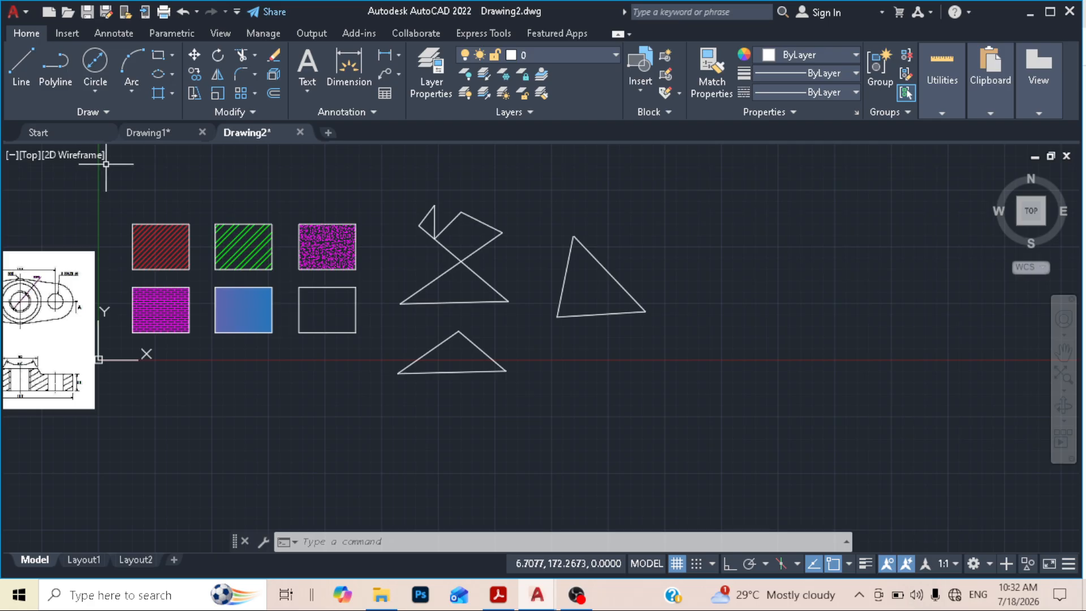
pyautogui.click(80, 107)
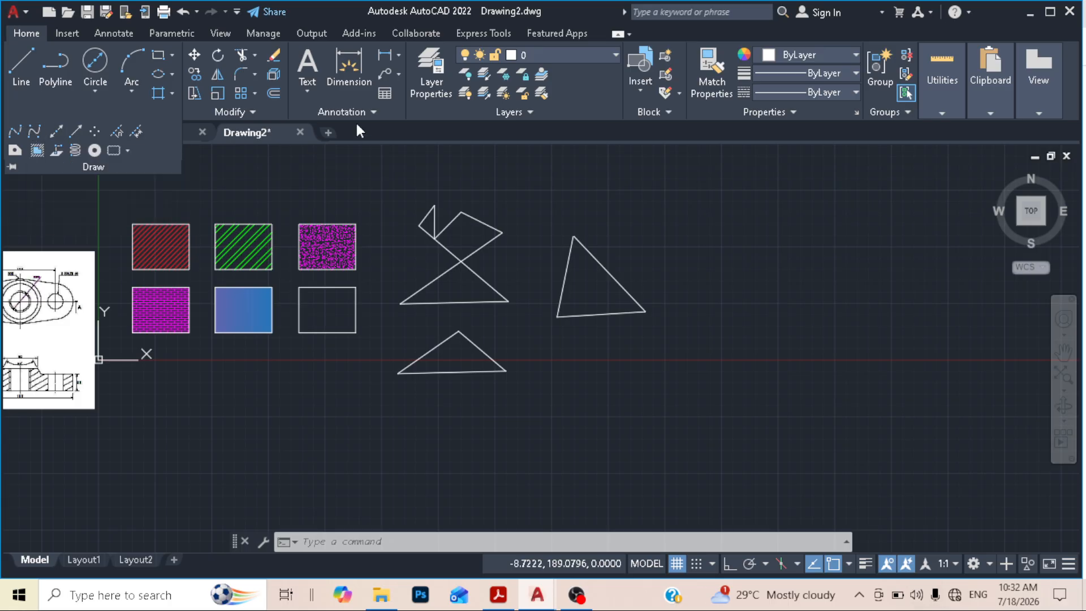
# Create a new drawing and set it to the top view.
pyautogui.click(327, 134)
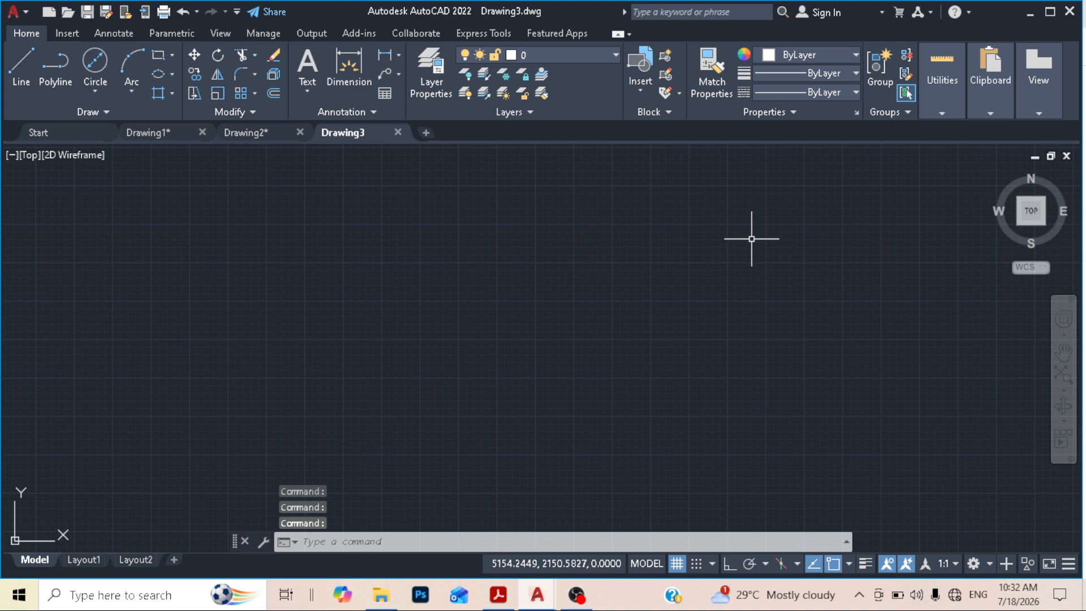
pyautogui.click(1031, 212)
pyautogui.scroll(-2, 680, 306)
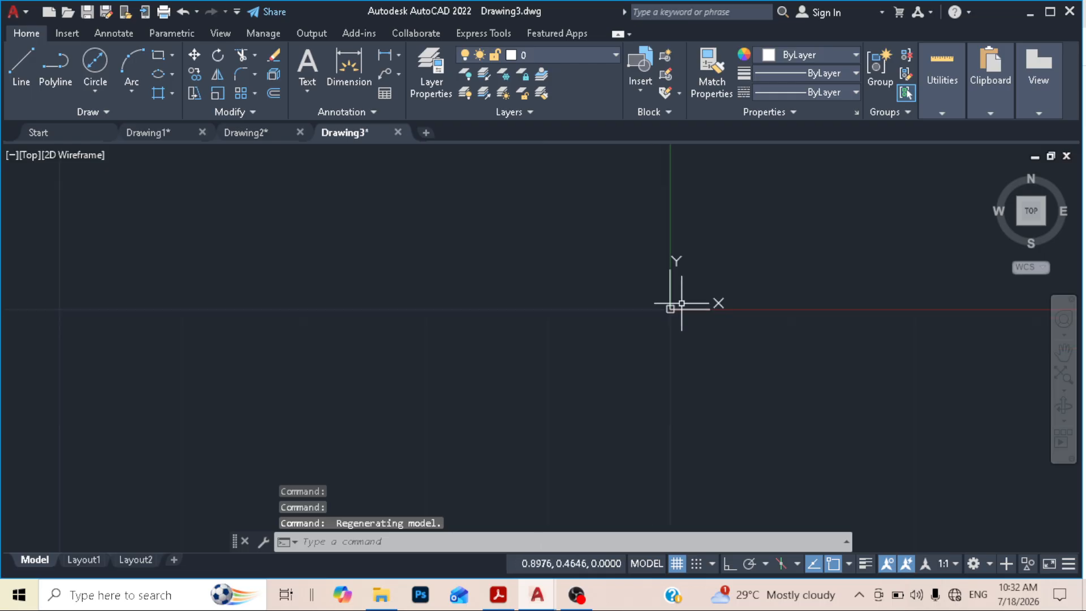
pyautogui.moveTo(718, 286); pyautogui.dragTo(434, 373, button='middle')
pyautogui.scroll(-3, 453, 350)
pyautogui.moveTo(514, 321); pyautogui.dragTo(359, 371, button='middle')
pyautogui.scroll(1, 396, 358)
pyautogui.scroll(-2, 373, 357)
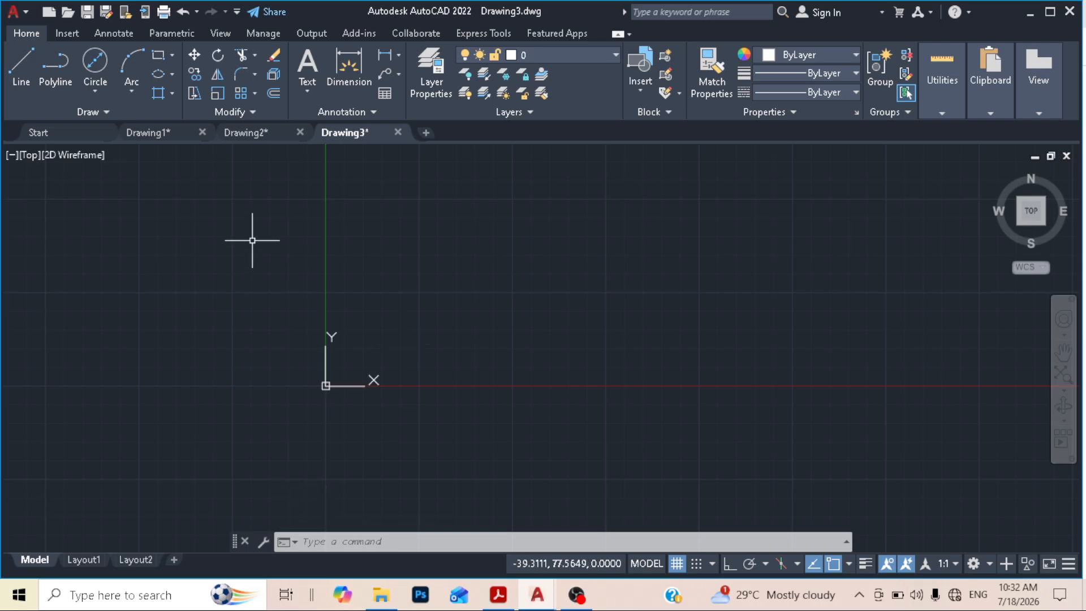
# Draw a wavy fit-point spline through eight alternating low and high points, starting just above and right of the origin.
pyautogui.write('SPL')
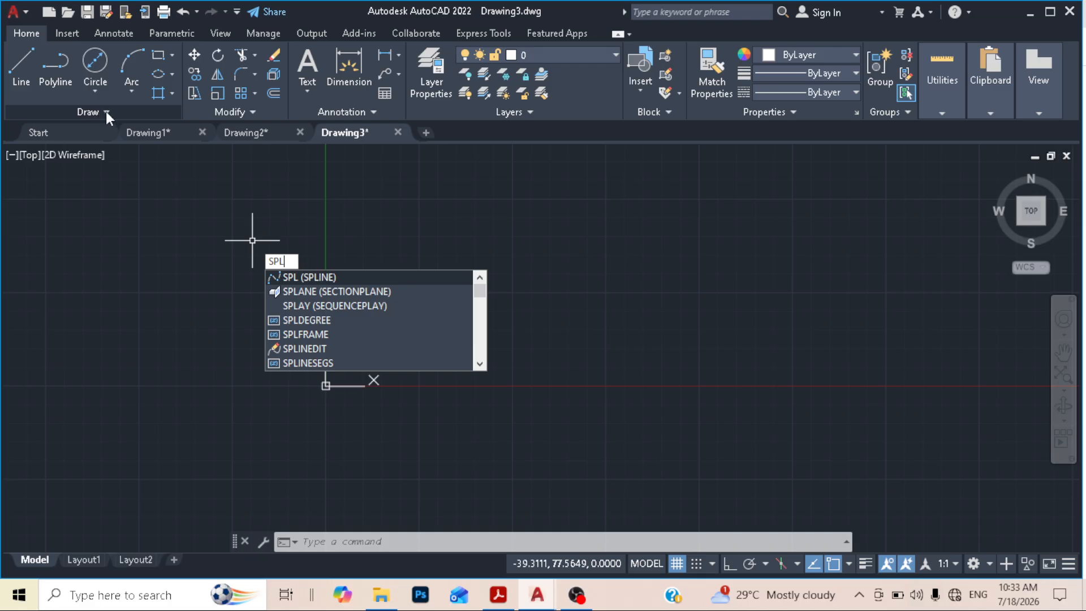
pyautogui.press('Return')
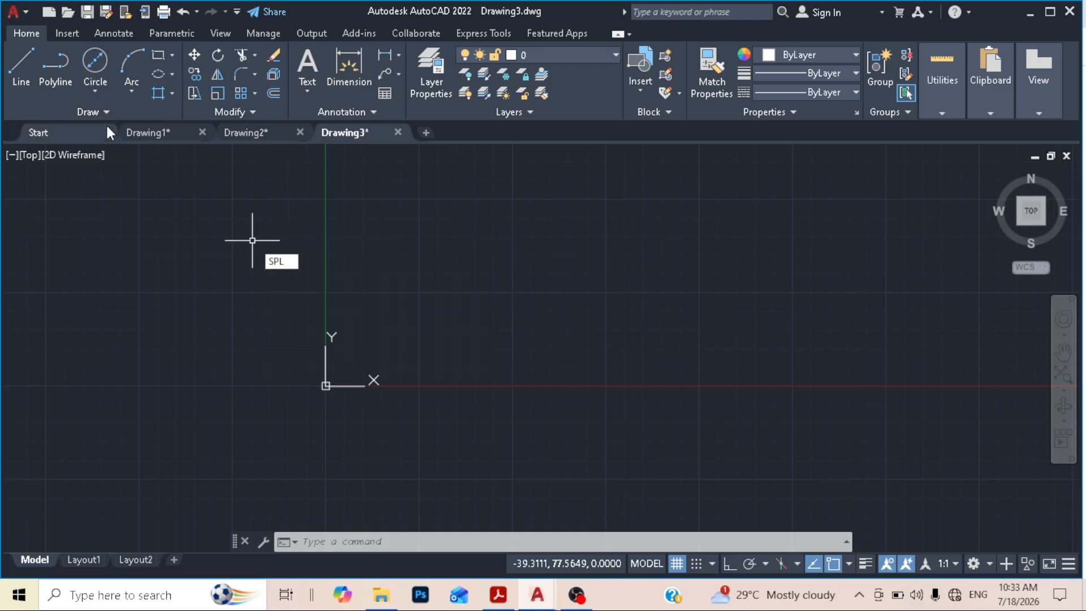
pyautogui.click(105, 109)
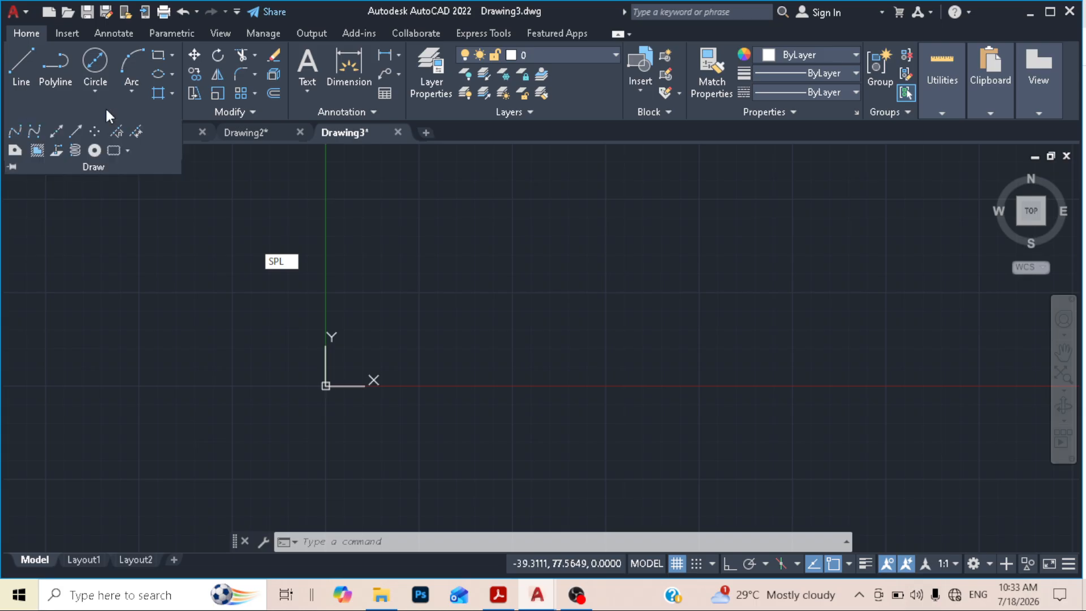
pyautogui.click(19, 136)
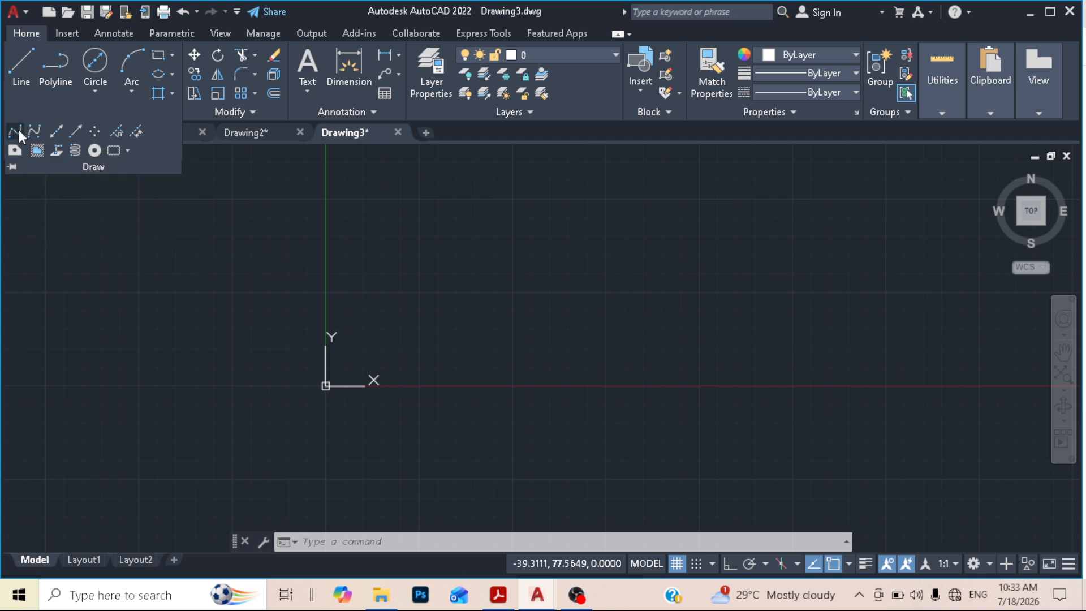
pyautogui.click(361, 329)
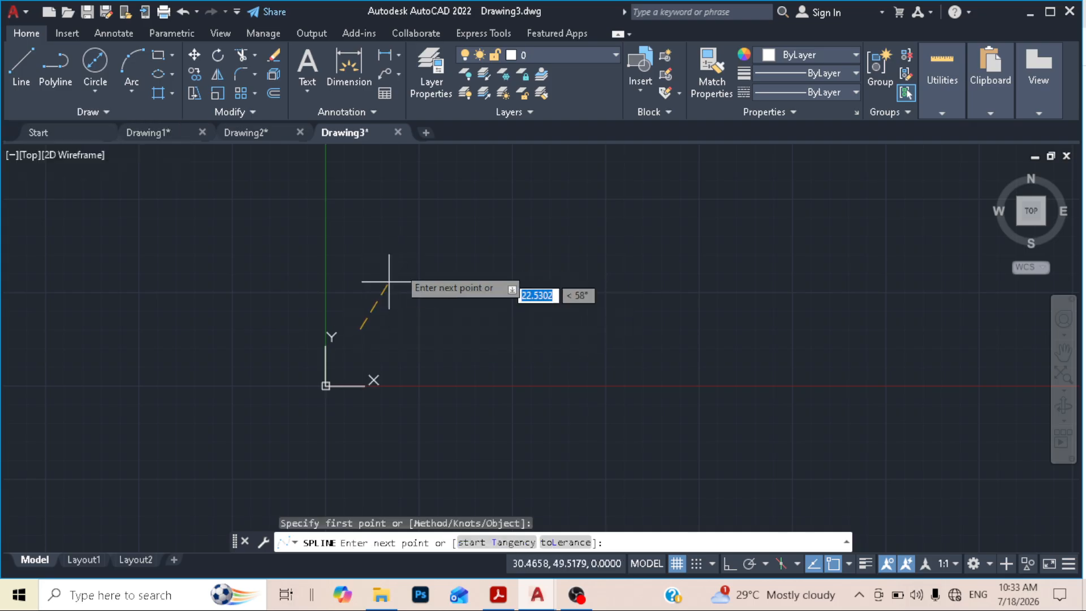
pyautogui.click(431, 207)
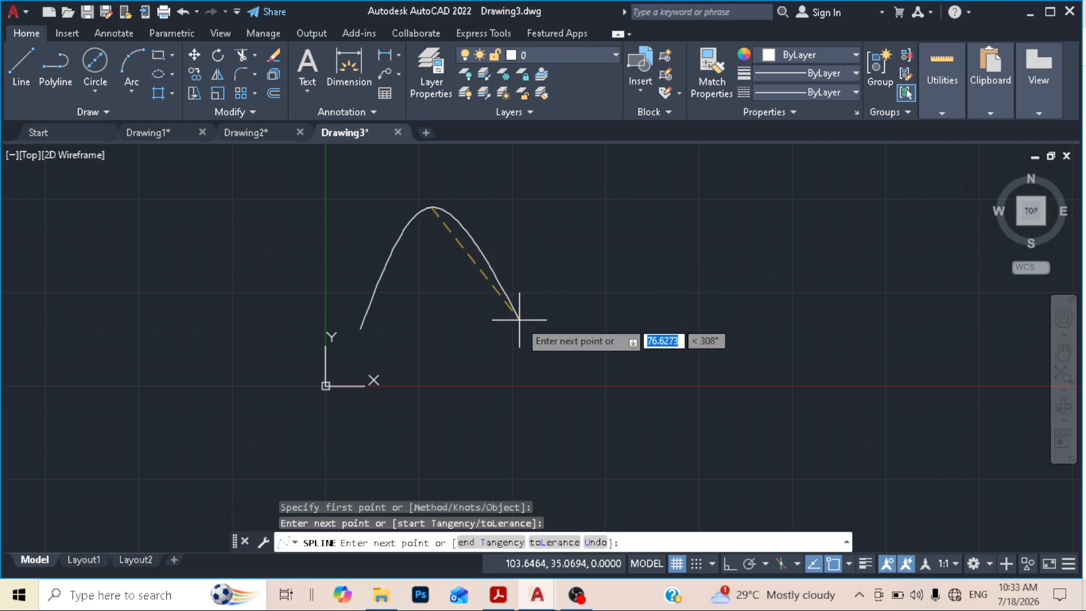
pyautogui.click(520, 319)
pyautogui.click(604, 219)
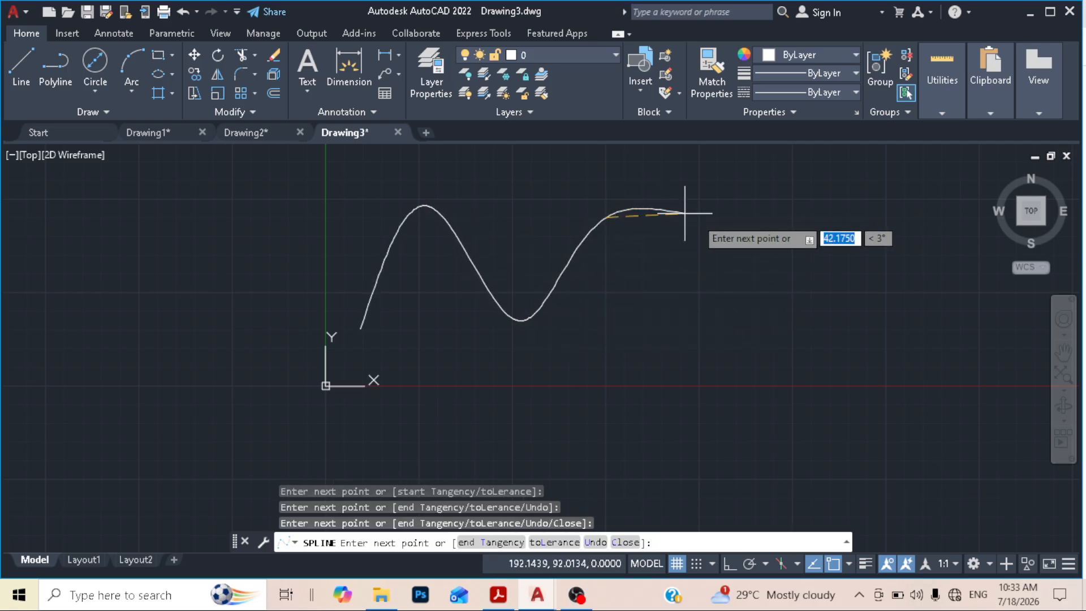
pyautogui.click(692, 326)
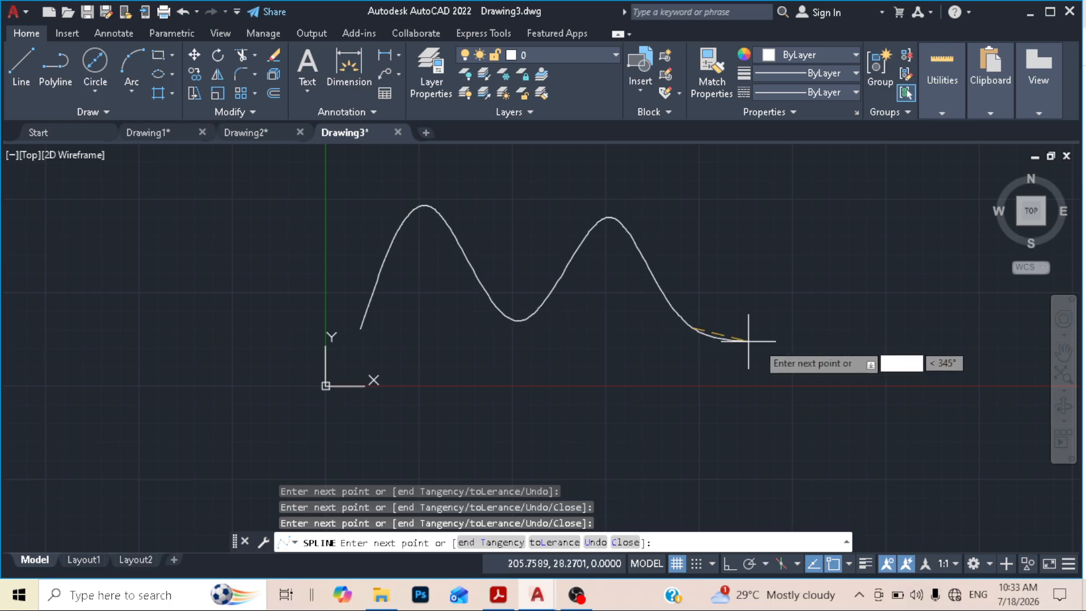
pyautogui.click(767, 220)
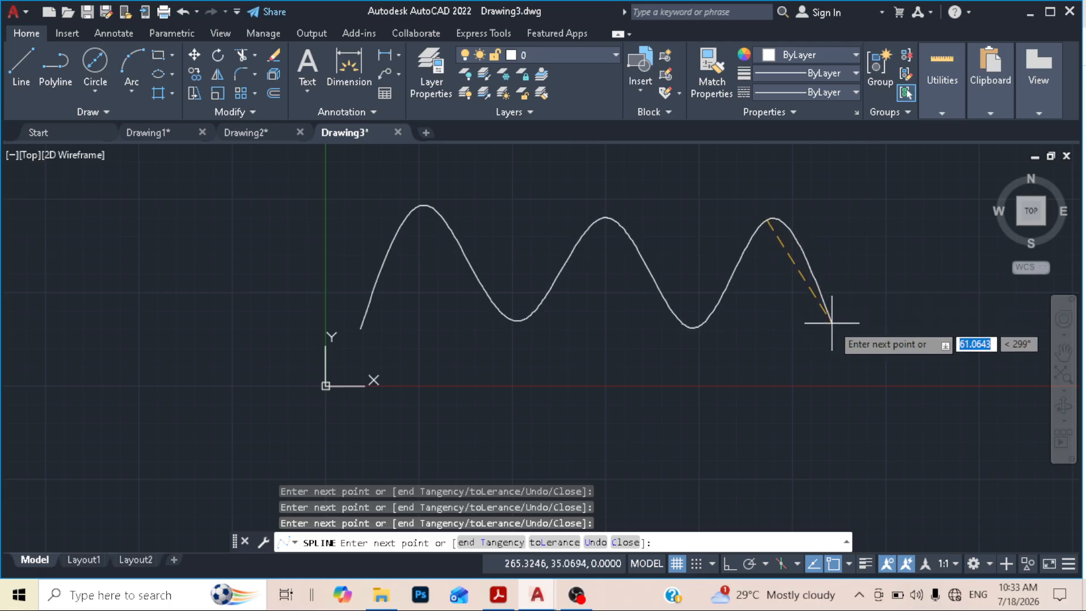
pyautogui.click(835, 323)
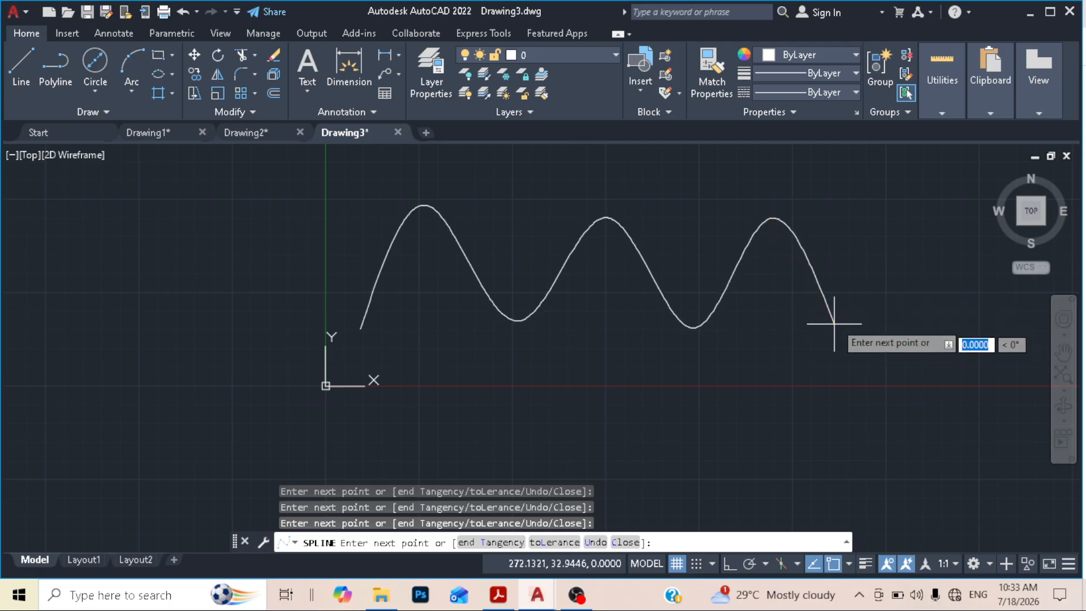
pyautogui.click(900, 225)
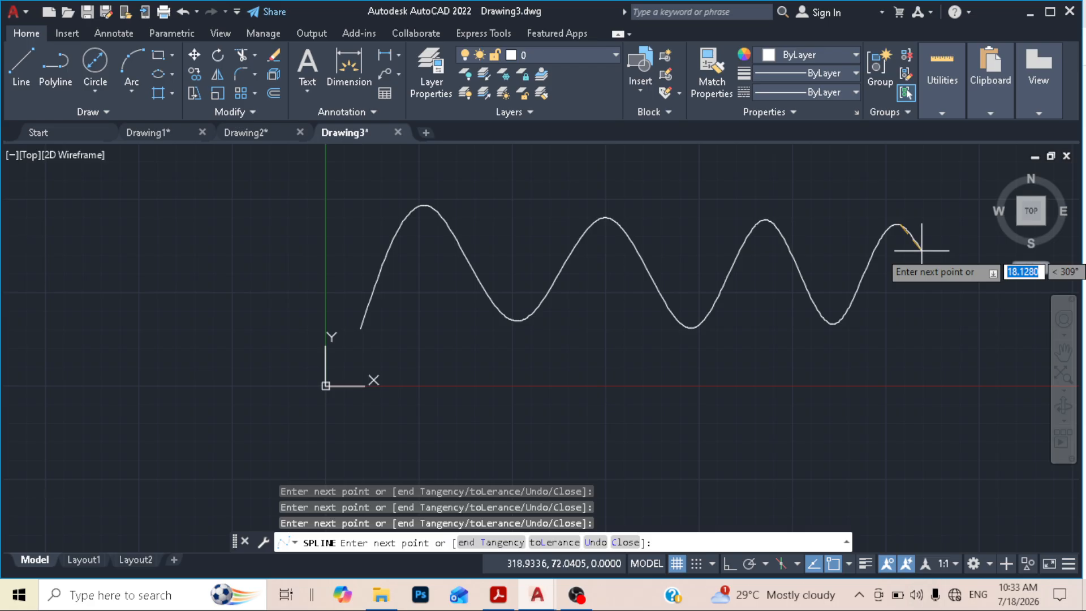
pyautogui.press('Return')
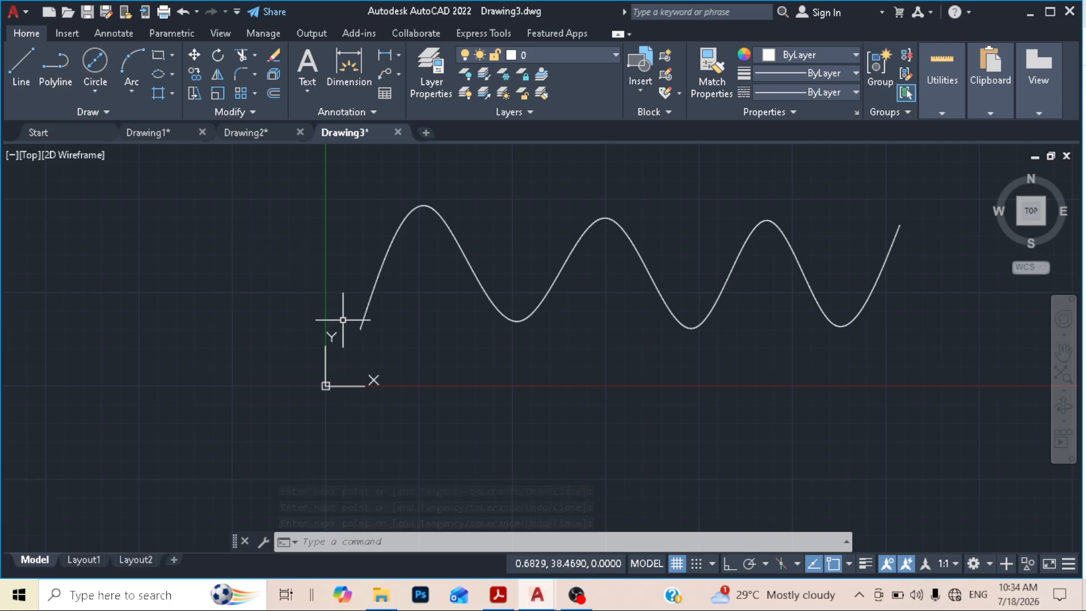
# Draw a wavy control-vertex spline above the first spline, with three crests, ending at the first spline's right end.
pyautogui.moveTo(442, 345); pyautogui.dragTo(392, 389, button='middle')
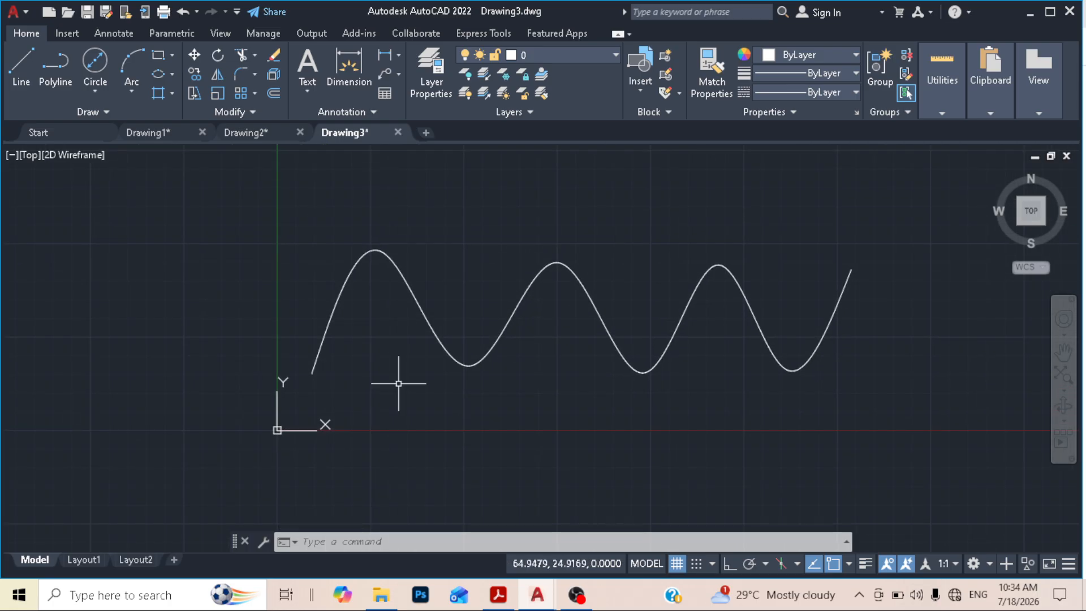
pyautogui.click(74, 110)
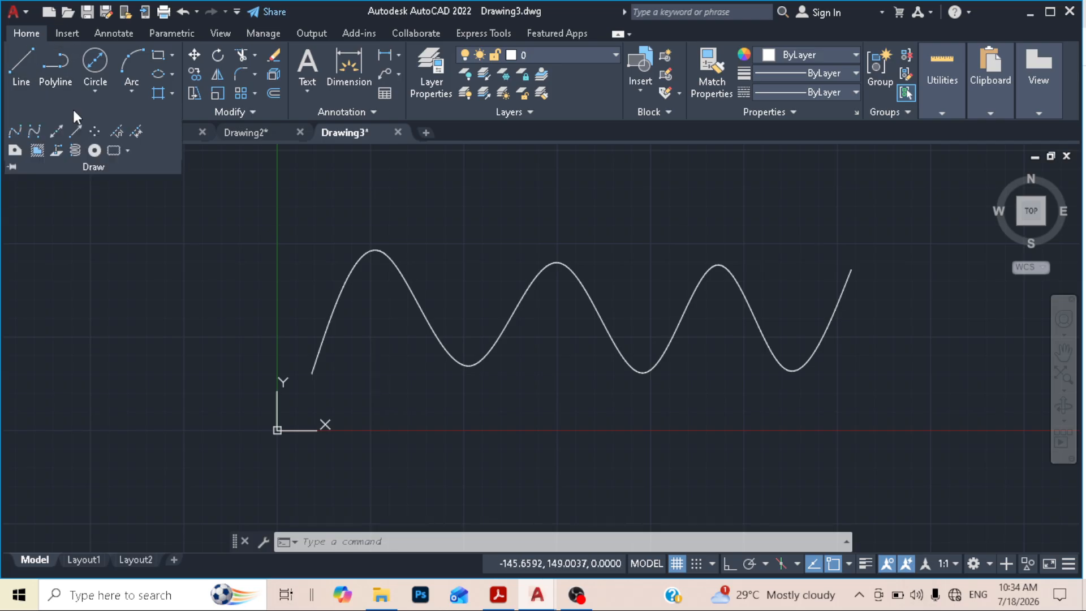
pyautogui.click(31, 130)
pyautogui.click(243, 361)
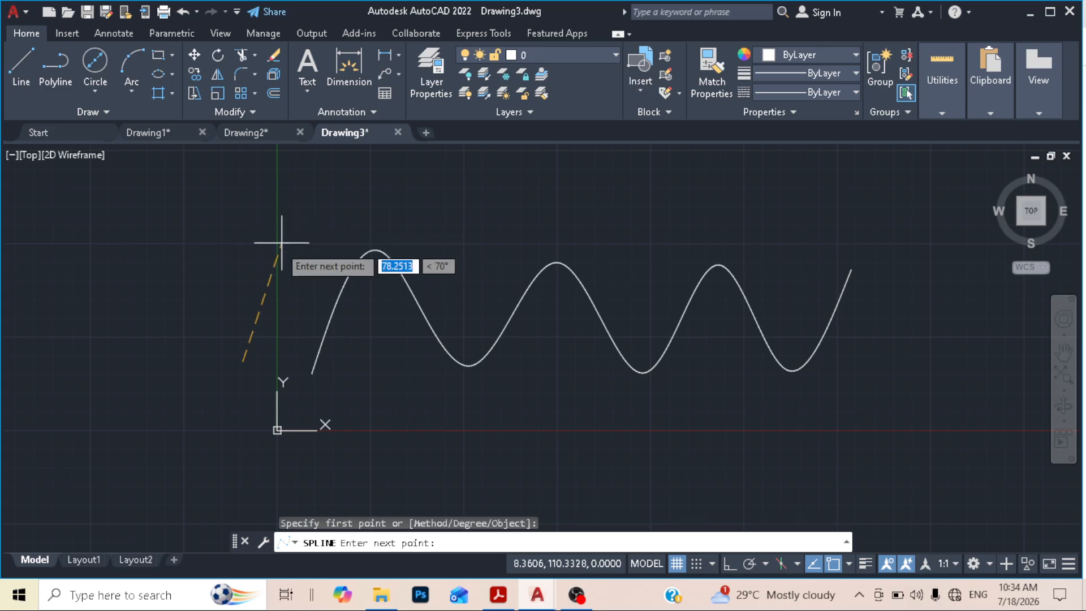
pyautogui.click(269, 267)
pyautogui.click(340, 171)
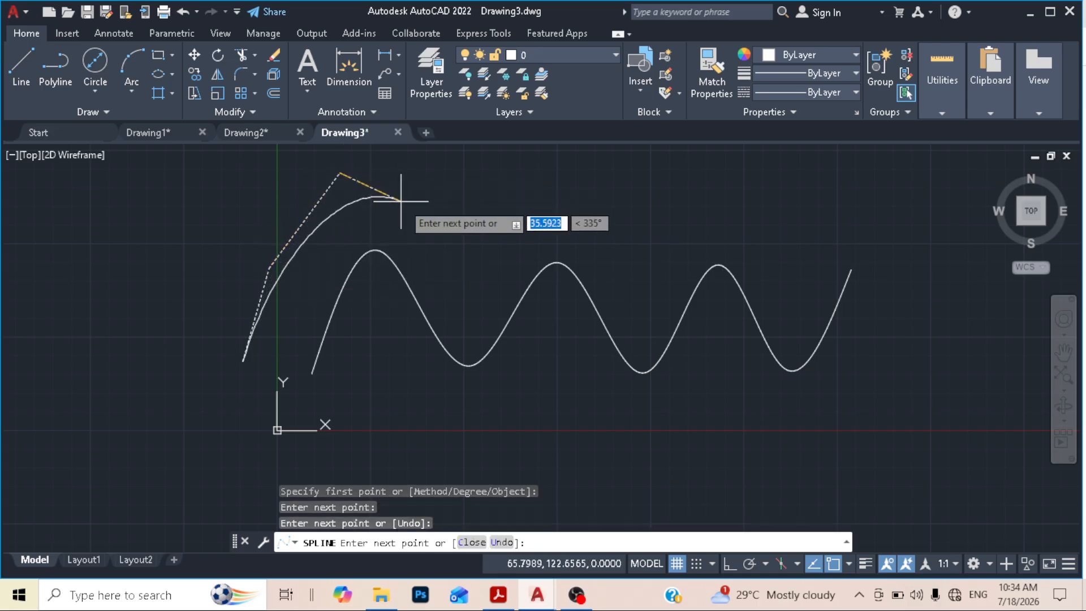
pyautogui.click(405, 202)
pyautogui.click(433, 282)
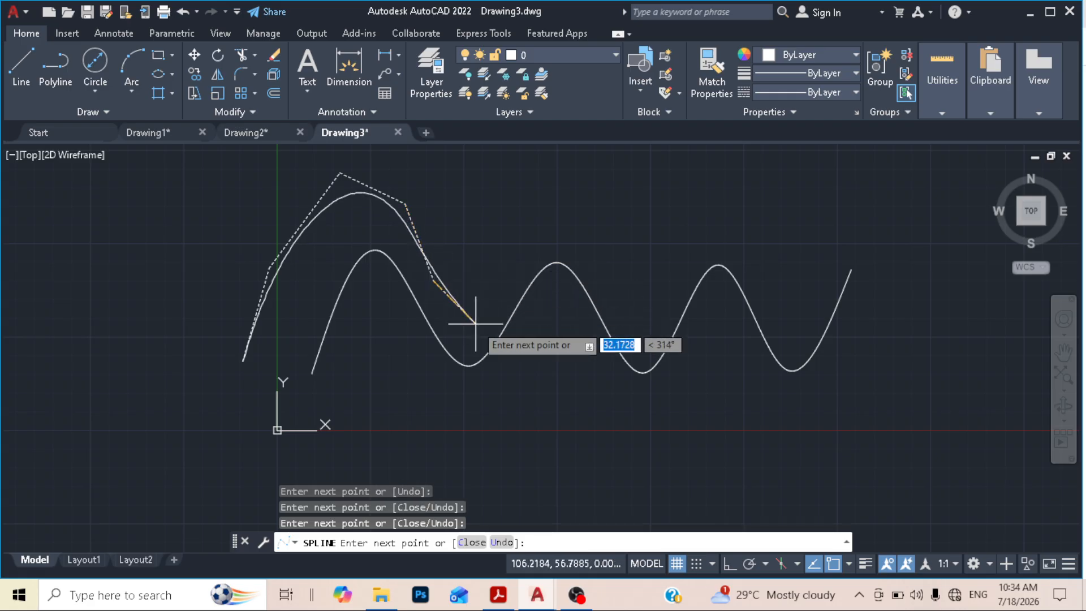
pyautogui.click(475, 322)
pyautogui.click(511, 232)
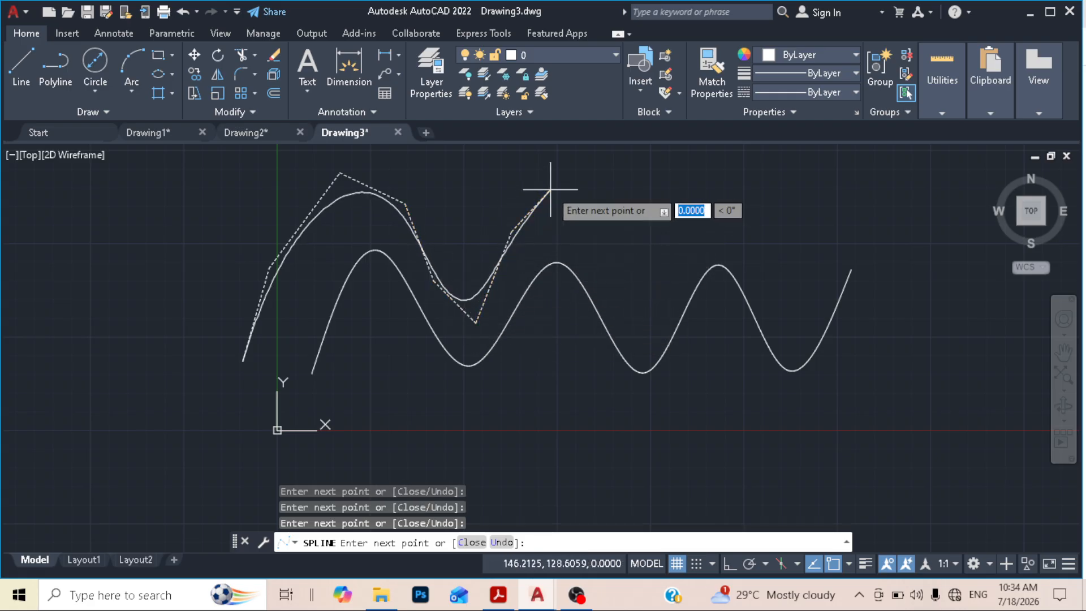
pyautogui.click(551, 190)
pyautogui.click(622, 314)
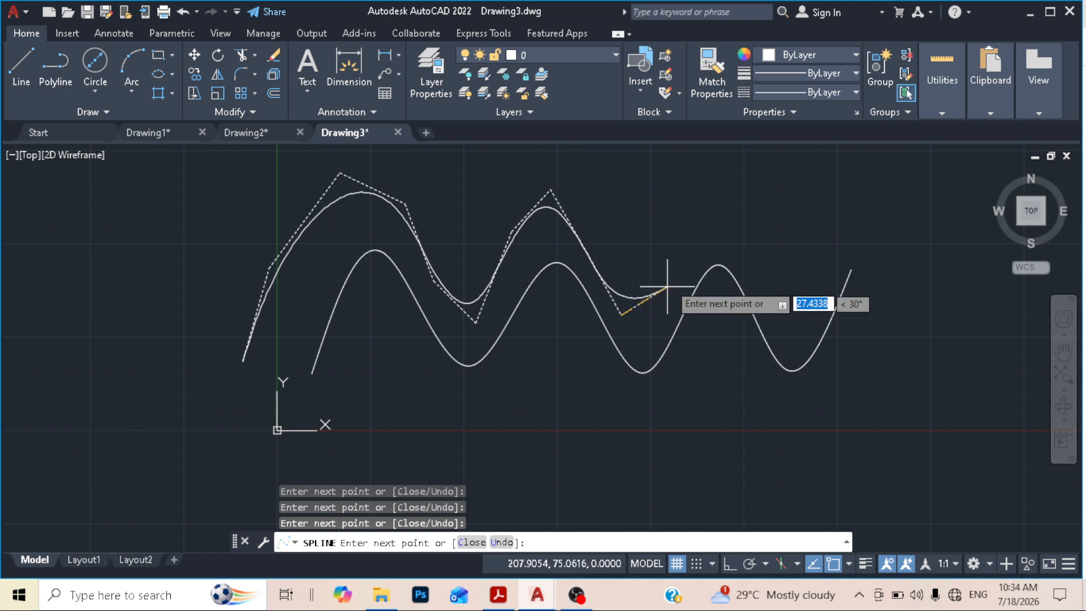
pyautogui.click(637, 321)
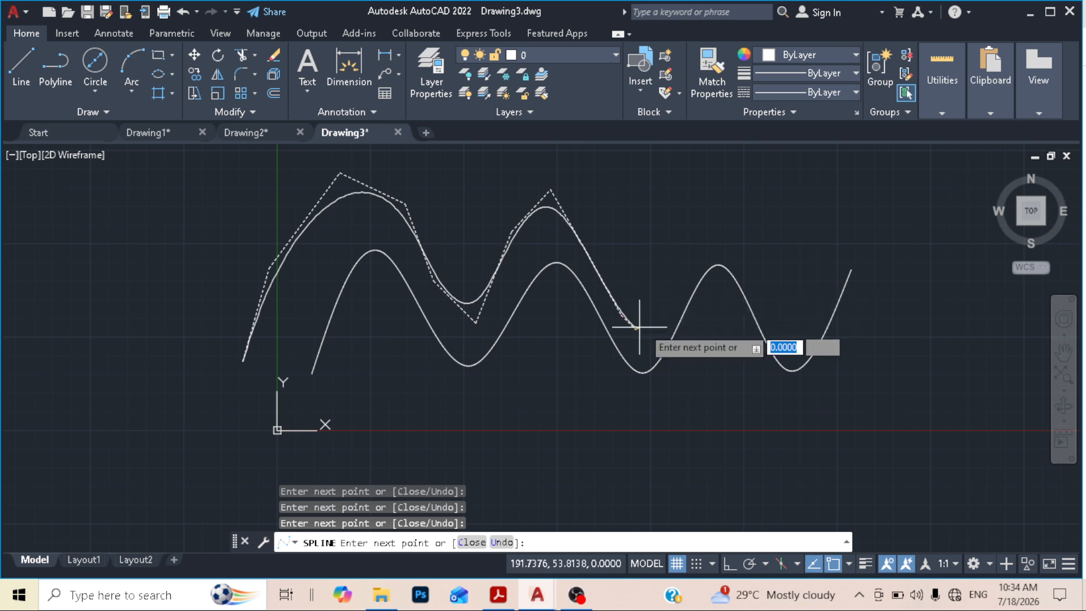
pyautogui.click(702, 240)
pyautogui.click(724, 232)
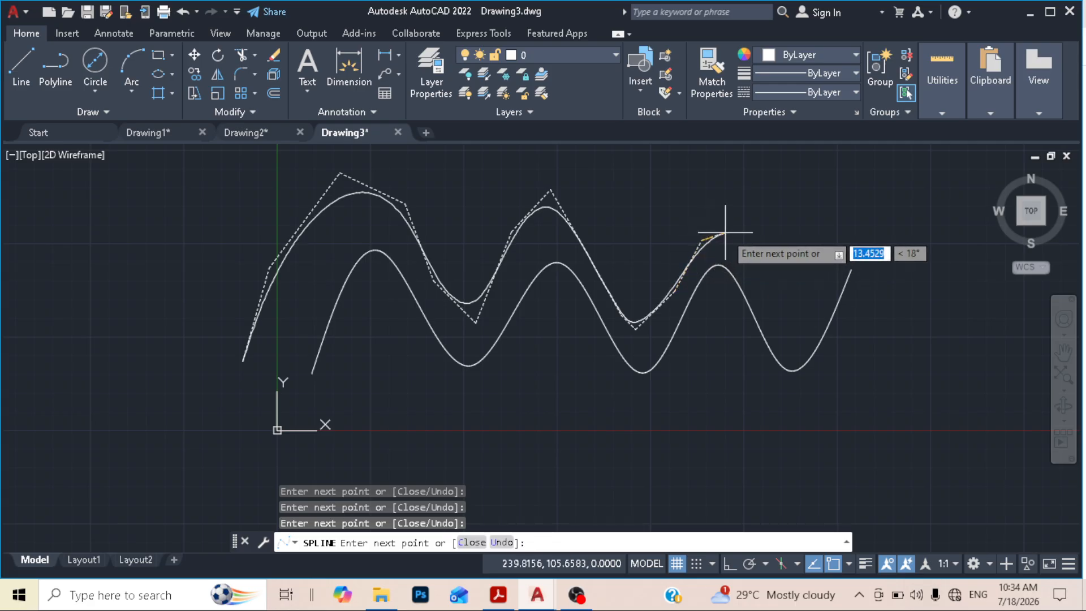
pyautogui.click(780, 304)
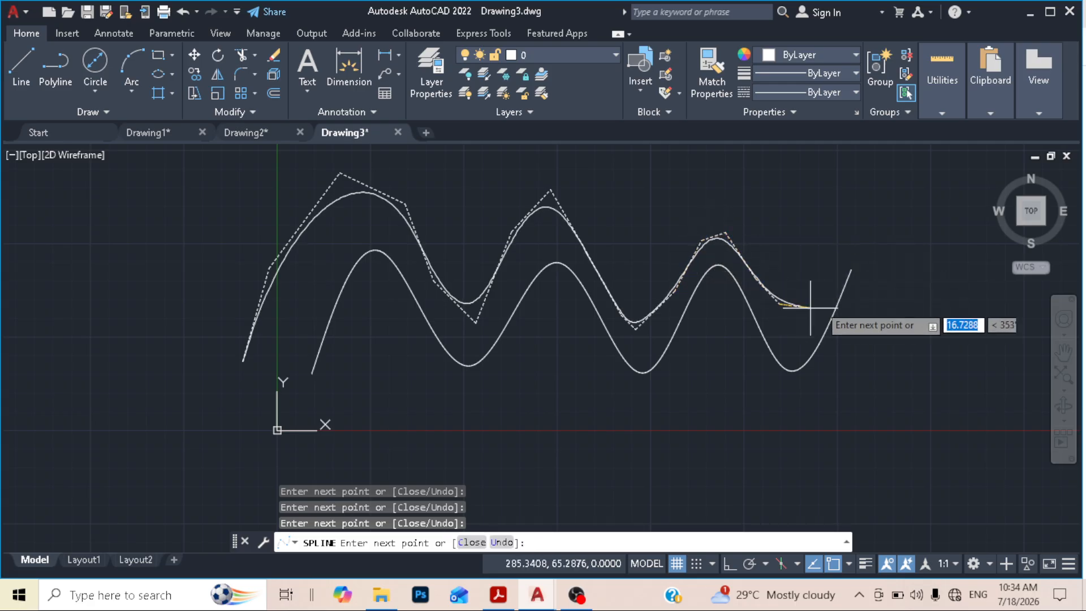
pyautogui.click(827, 301)
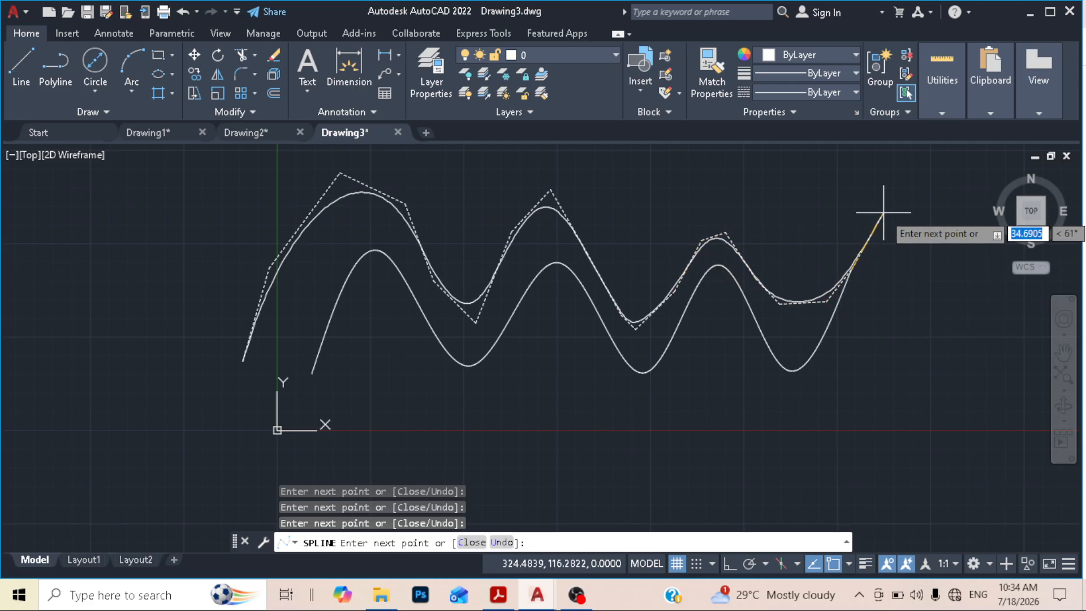
pyautogui.press('Return')
# Stretch the right endpoint of the control-vertex spline straight up, clear of the fit-point spline's end.
pyautogui.scroll(2, 849, 283)
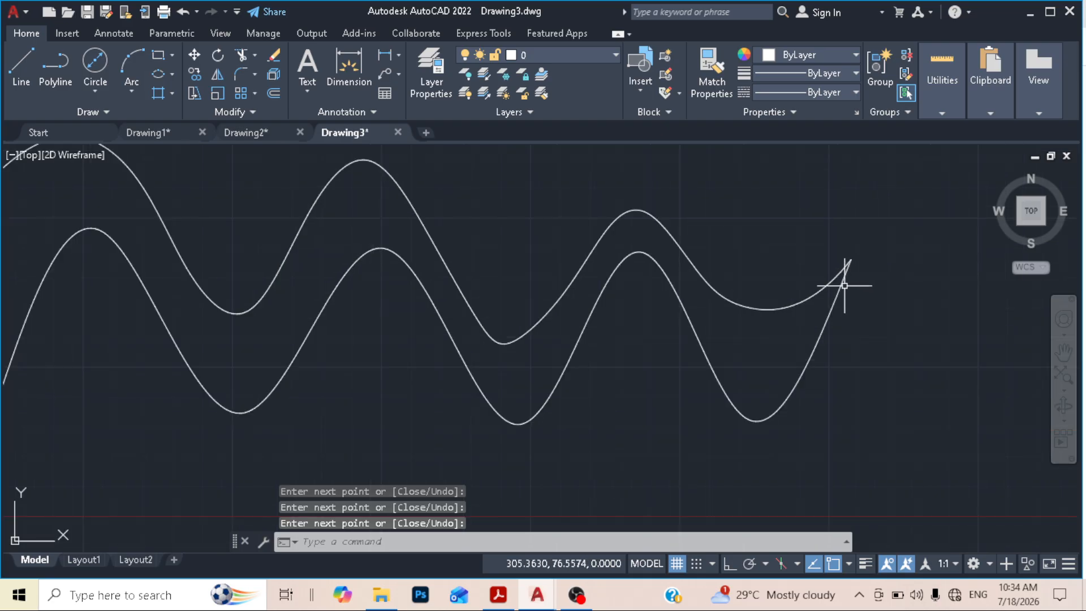
pyautogui.click(833, 276)
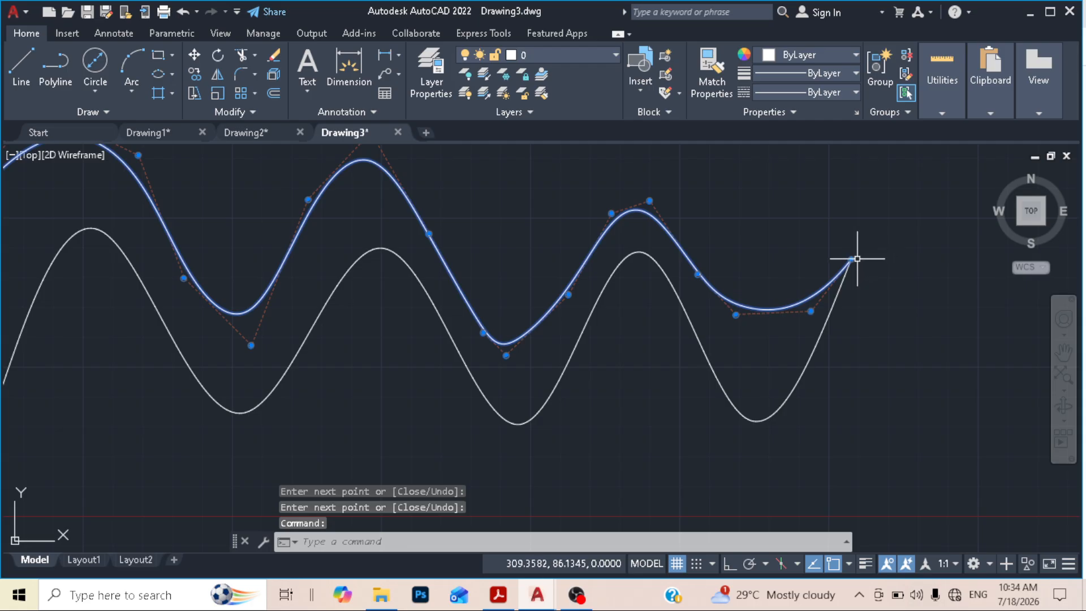
pyautogui.click(852, 259)
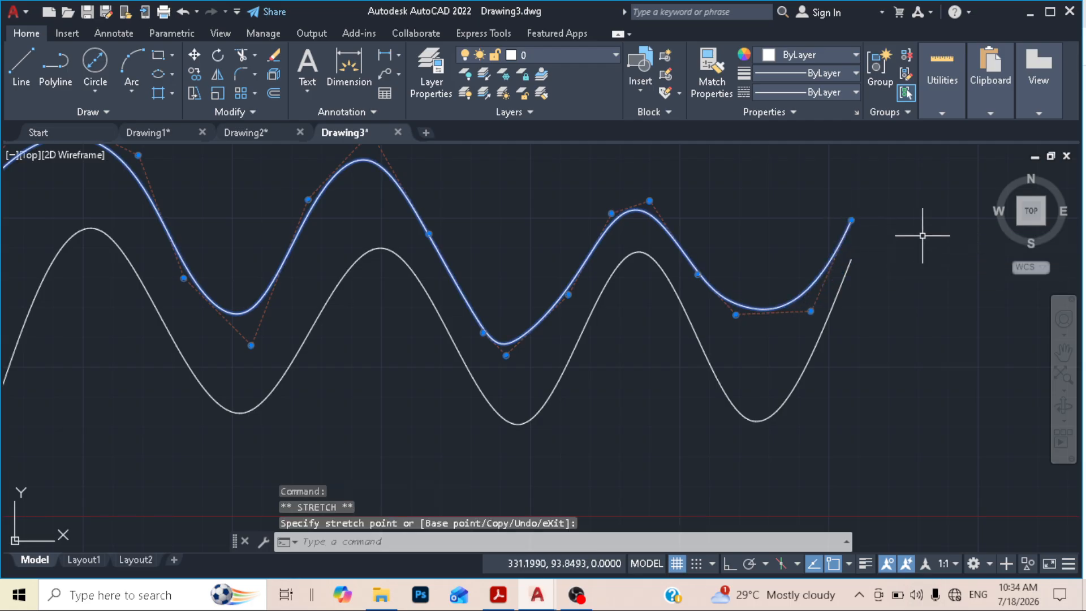
pyautogui.press('Escape')
pyautogui.scroll(-2, 755, 322)
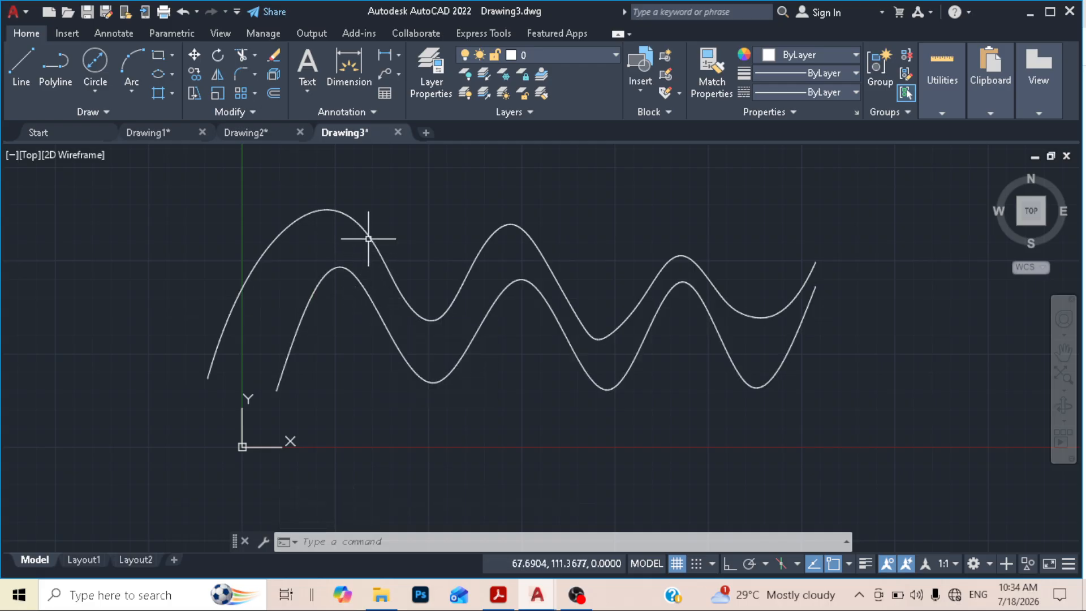
# Select both splines and compare the fit points on the lower curve with the control vertices around the upper one.
pyautogui.click(357, 277)
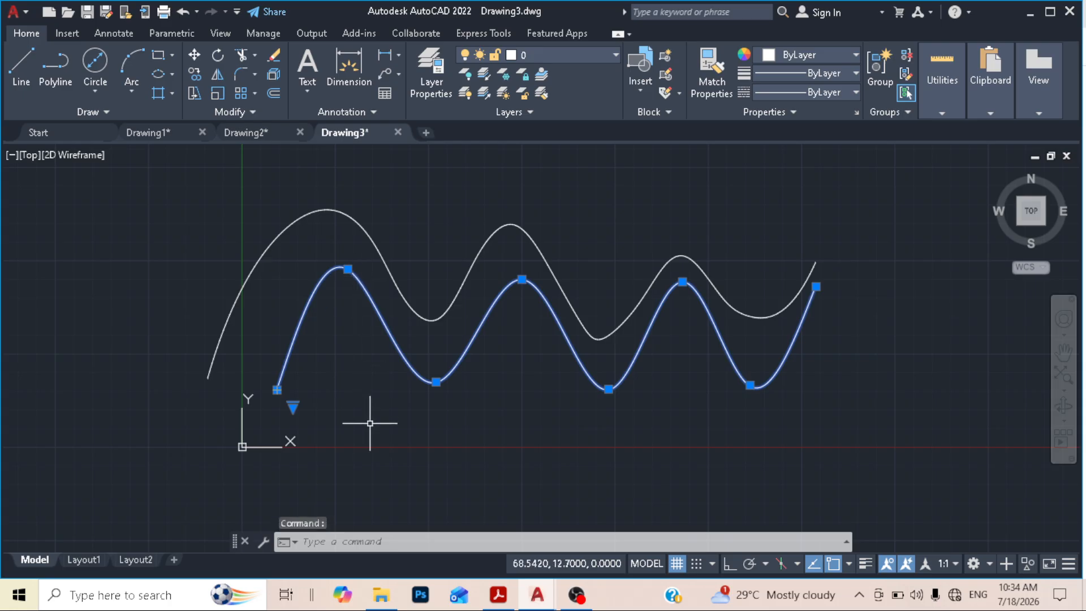
pyautogui.click(360, 223)
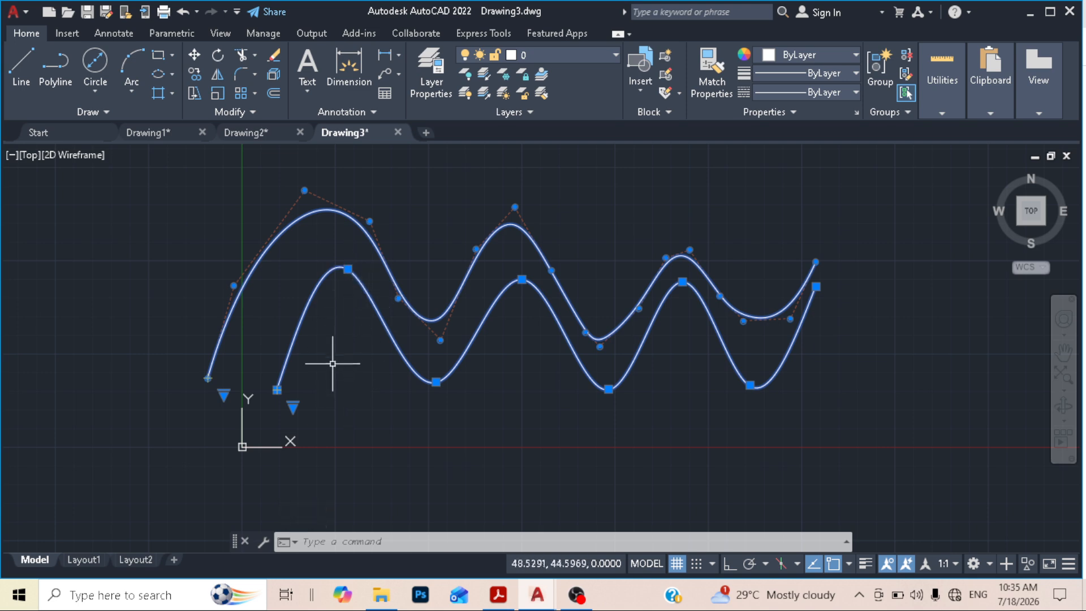
pyautogui.scroll(4, 353, 281)
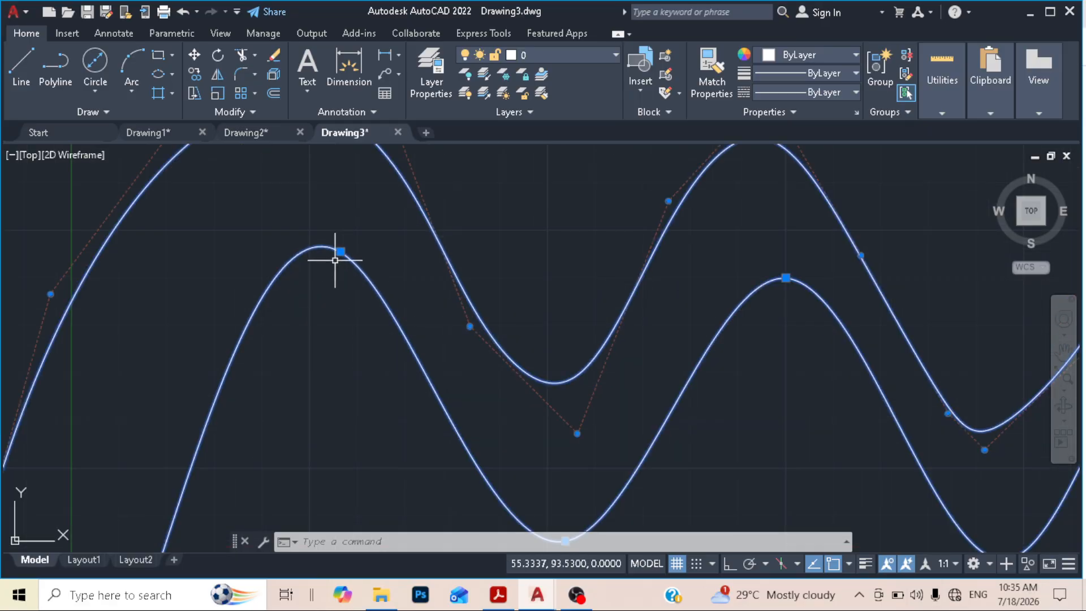
pyautogui.scroll(-5, 336, 249)
pyautogui.scroll(7, 431, 369)
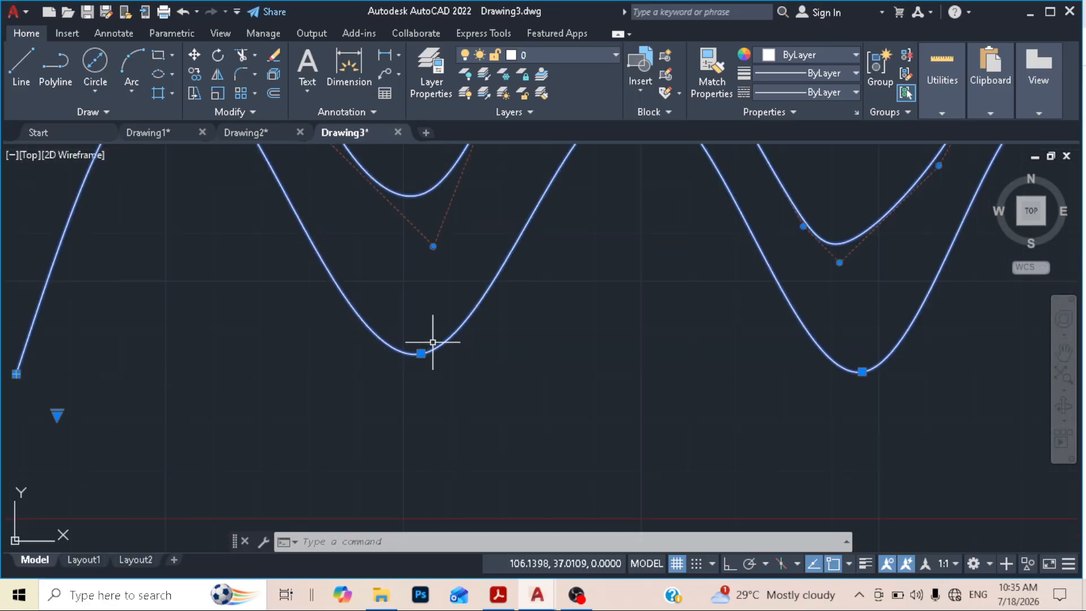
pyautogui.scroll(-6, 509, 287)
pyautogui.scroll(4, 528, 279)
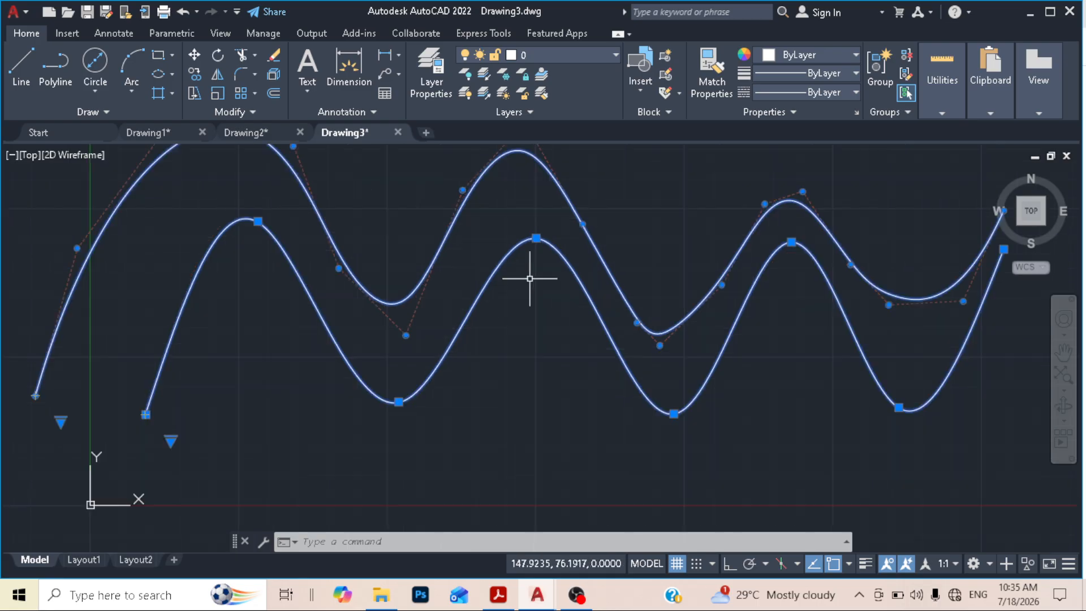
pyautogui.scroll(-2, 531, 272)
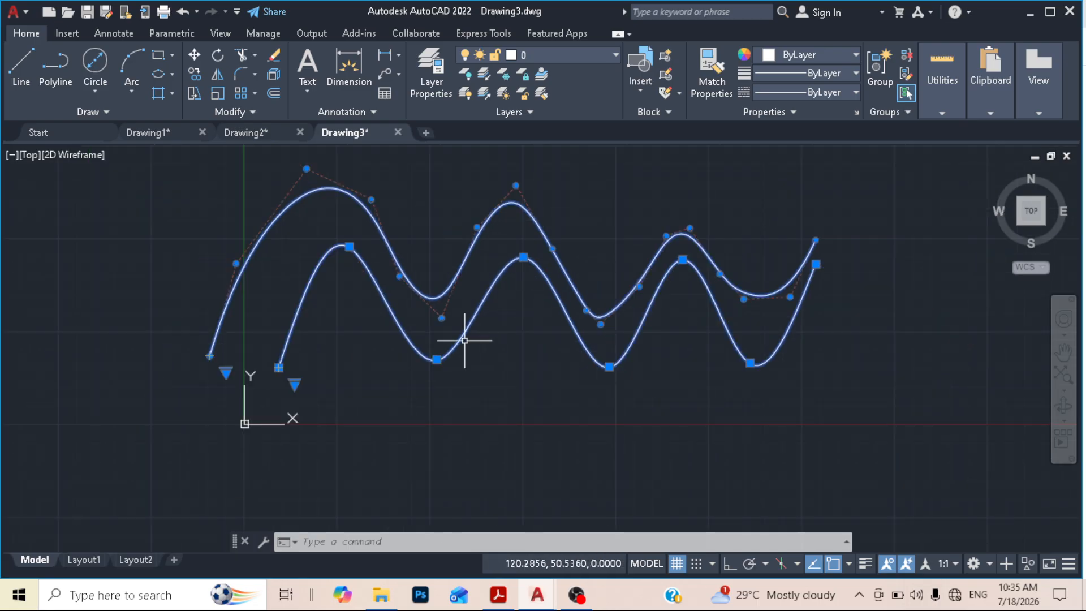
pyautogui.moveTo(361, 364); pyautogui.dragTo(398, 373, button='middle')
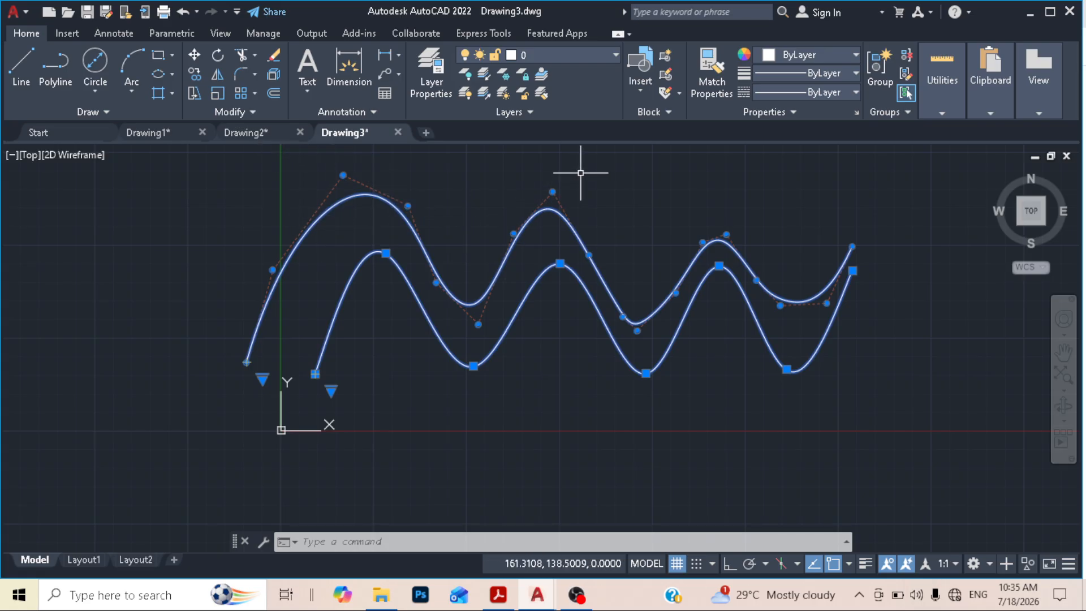
pyautogui.moveTo(590, 188); pyautogui.dragTo(606, 203, button='middle')
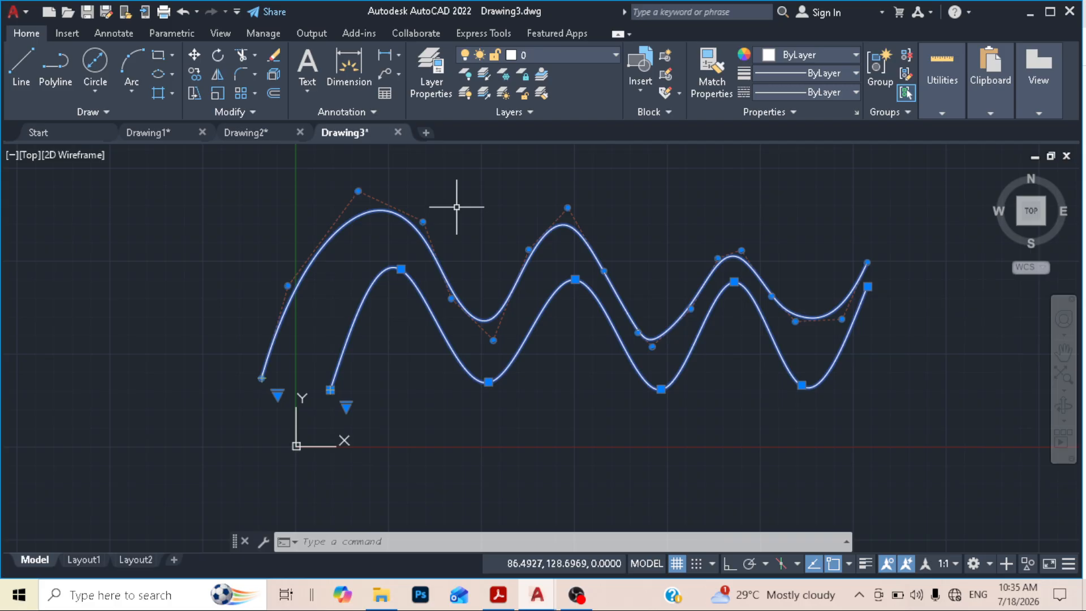
# Stretch the fit point at the first crest of the lower spline slightly down and to the left.
pyautogui.press('Escape')
pyautogui.click(400, 280)
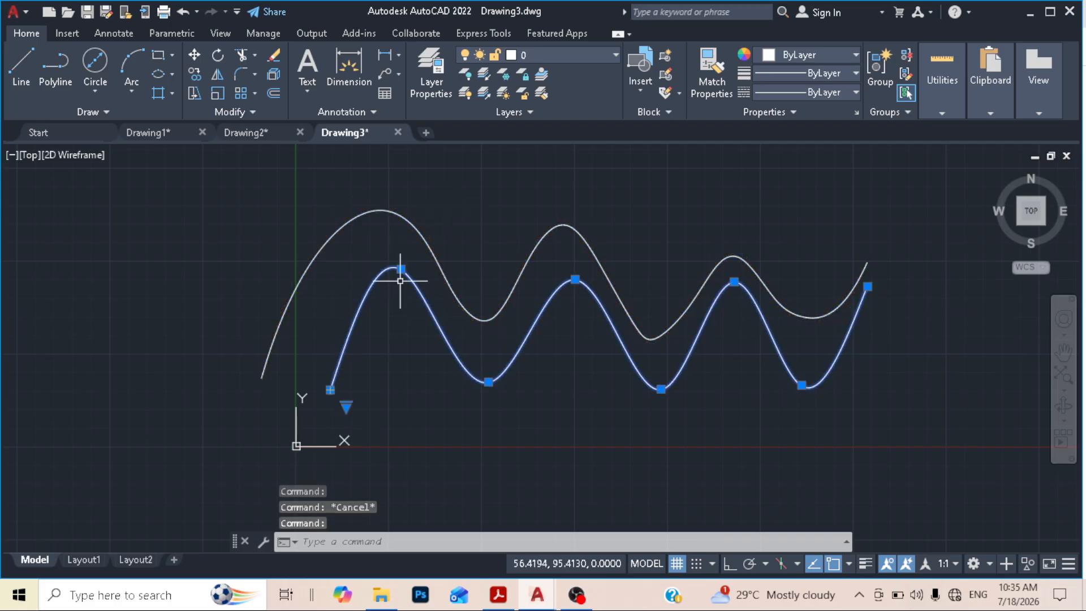
pyautogui.moveTo(401, 270)
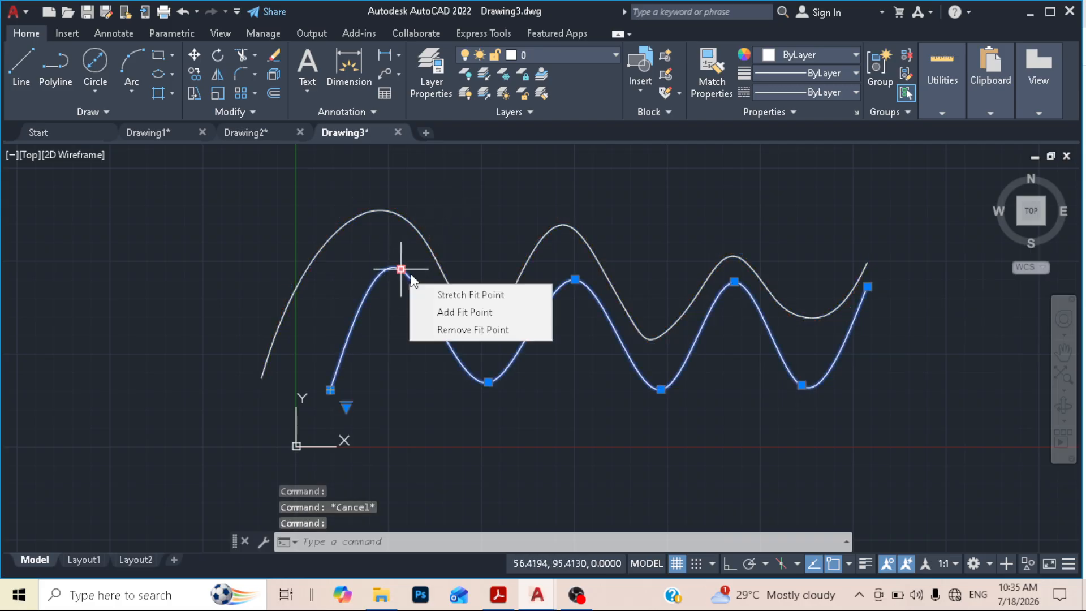
pyautogui.click(440, 293)
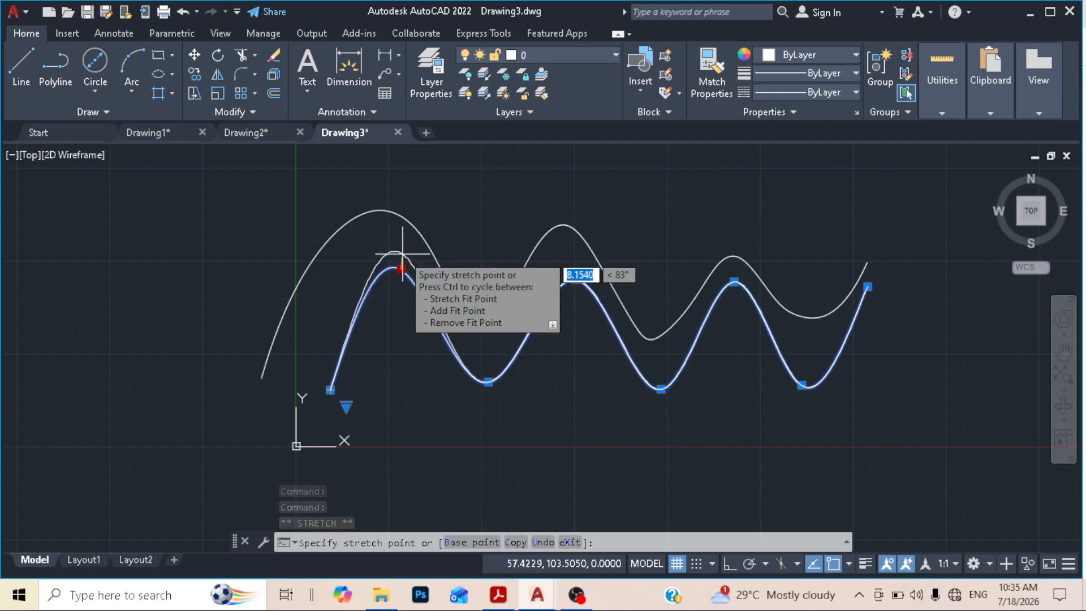
pyautogui.click(396, 280)
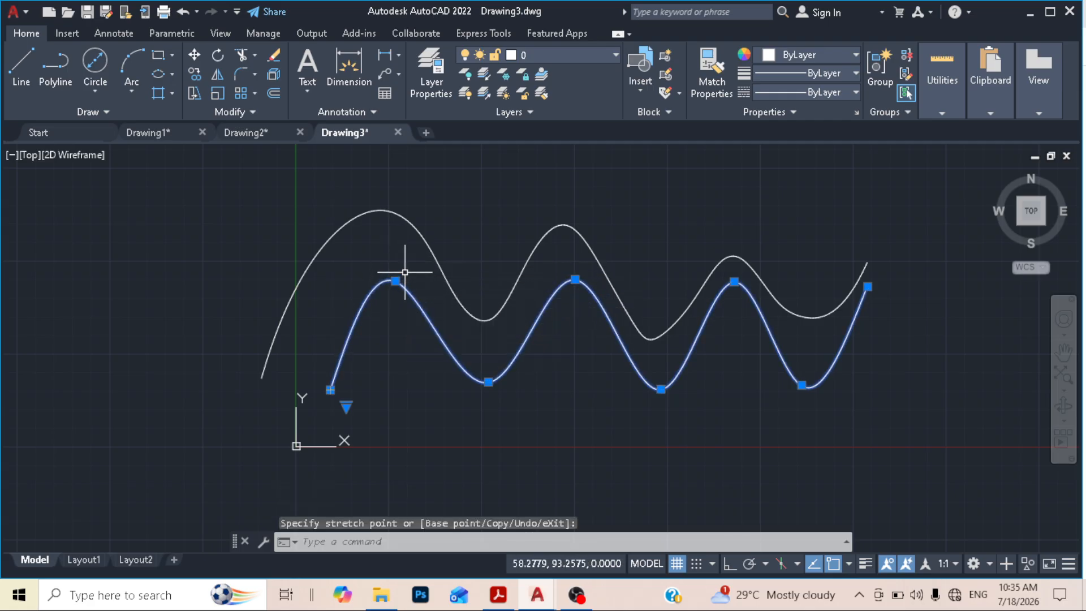
# Add a fit point on the lower spline between its first crest and first trough, and remove it again.
pyautogui.moveTo(396, 280)
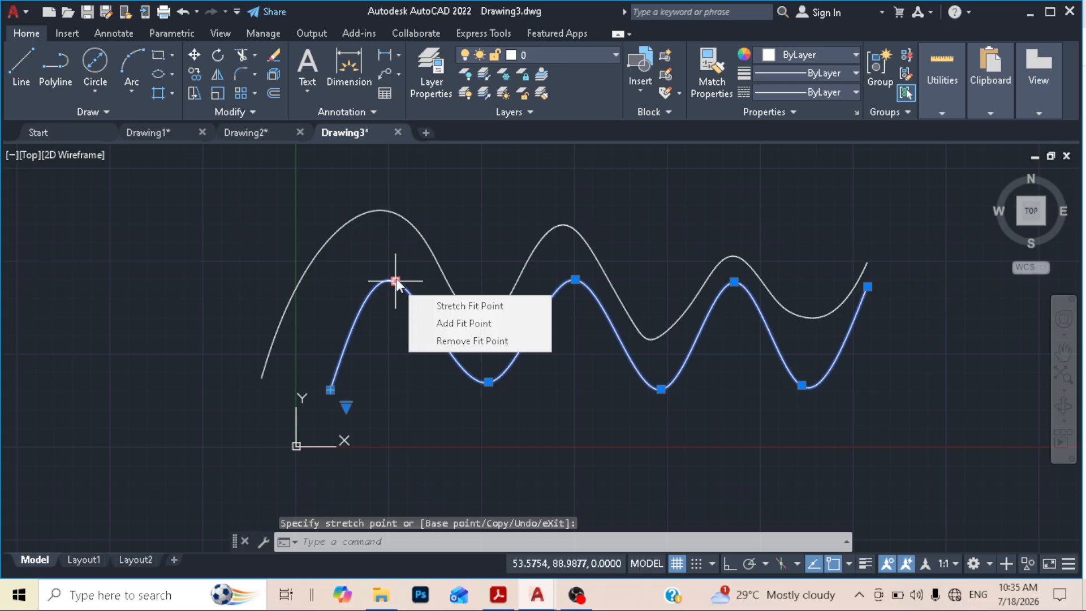
pyautogui.click(456, 323)
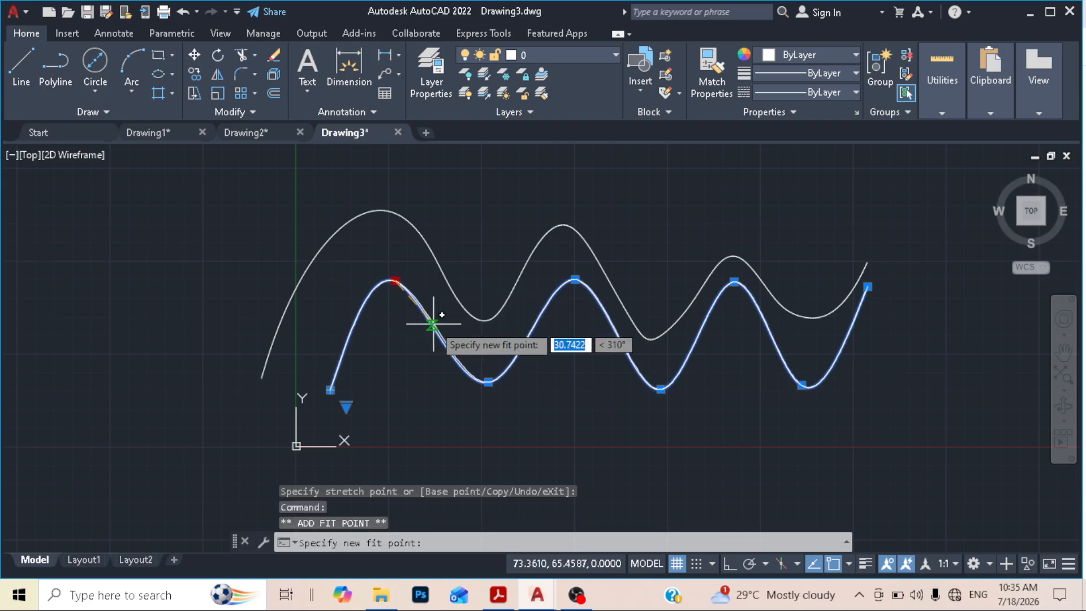
pyautogui.click(432, 326)
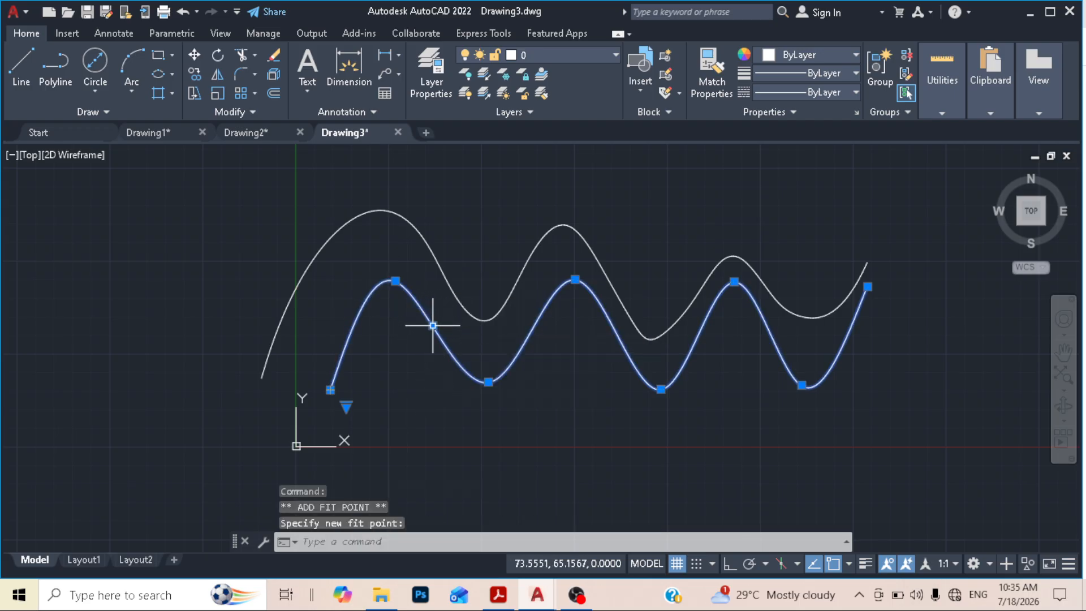
pyautogui.moveTo(434, 326)
pyautogui.click(480, 386)
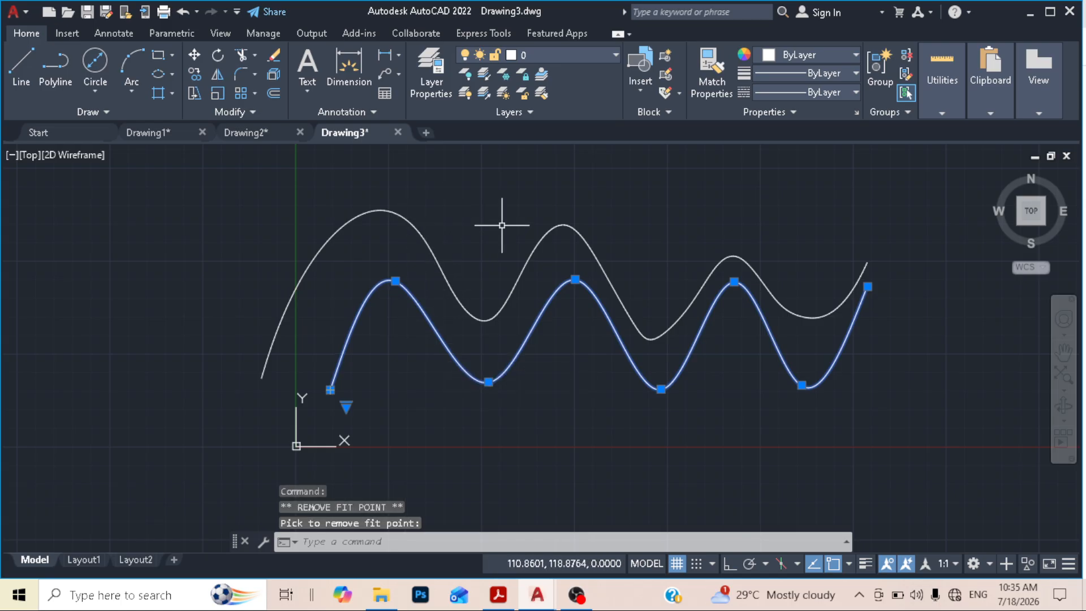
pyautogui.press('Escape')
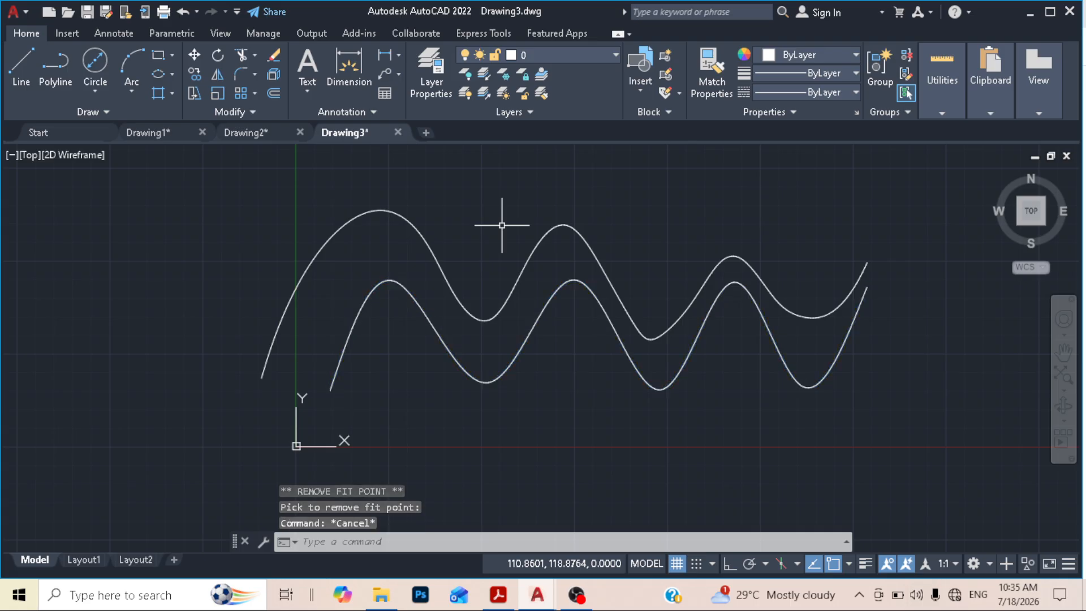
# Refine three control vertices around the first crest of the upper spline, starting with the one just right of the crest.
pyautogui.click(417, 227)
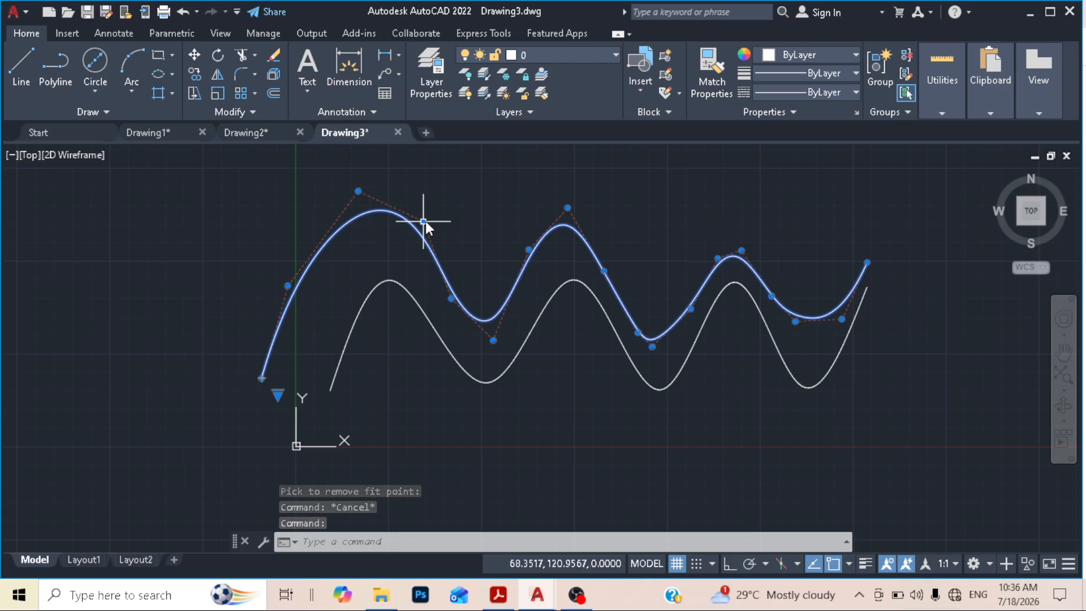
pyautogui.moveTo(423, 222)
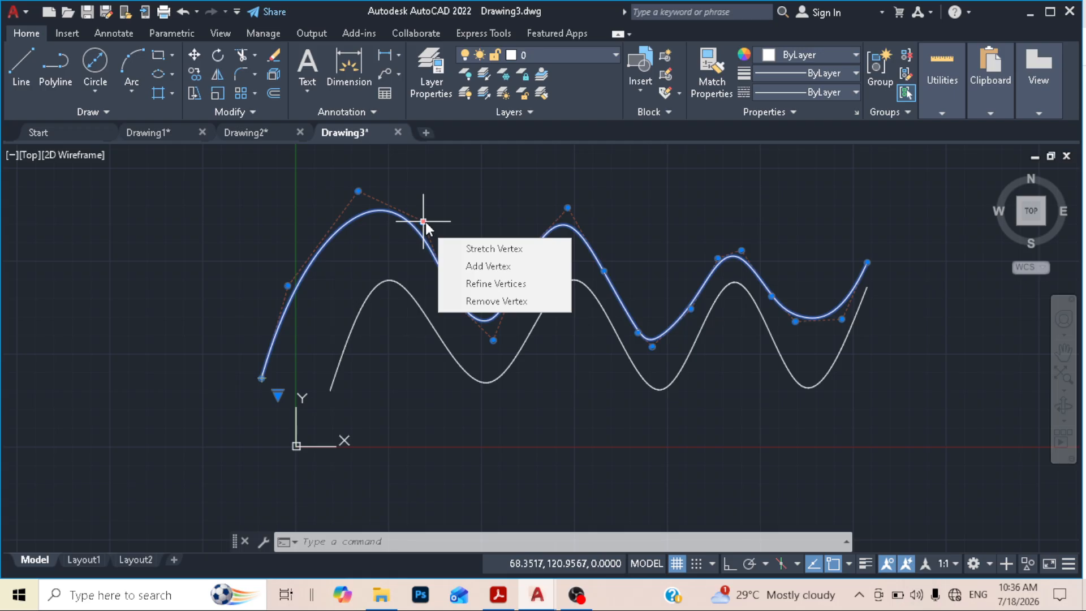
pyautogui.click(477, 284)
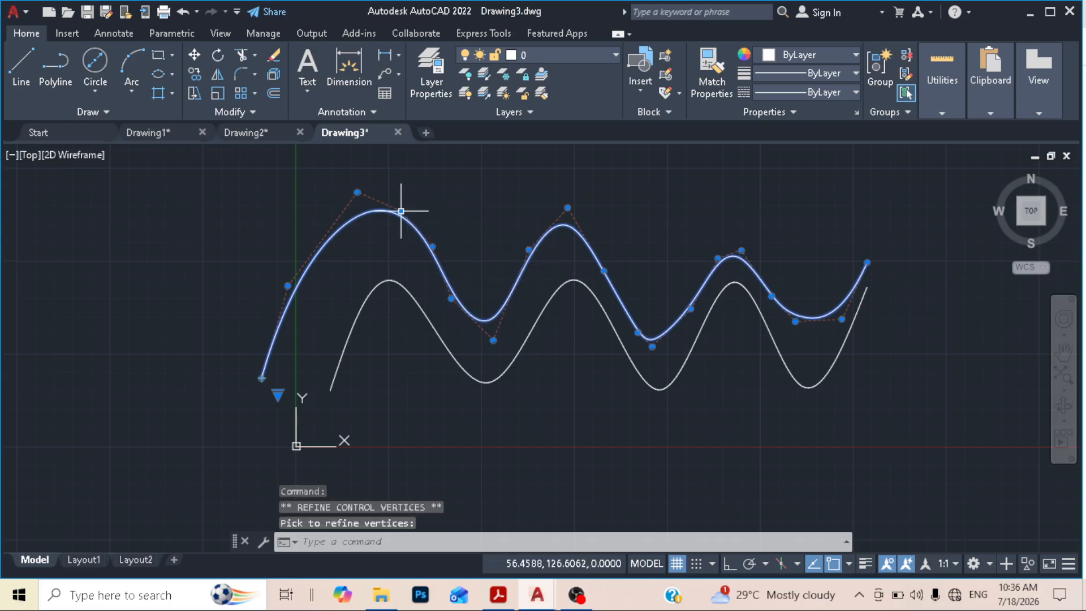
pyautogui.click(455, 272)
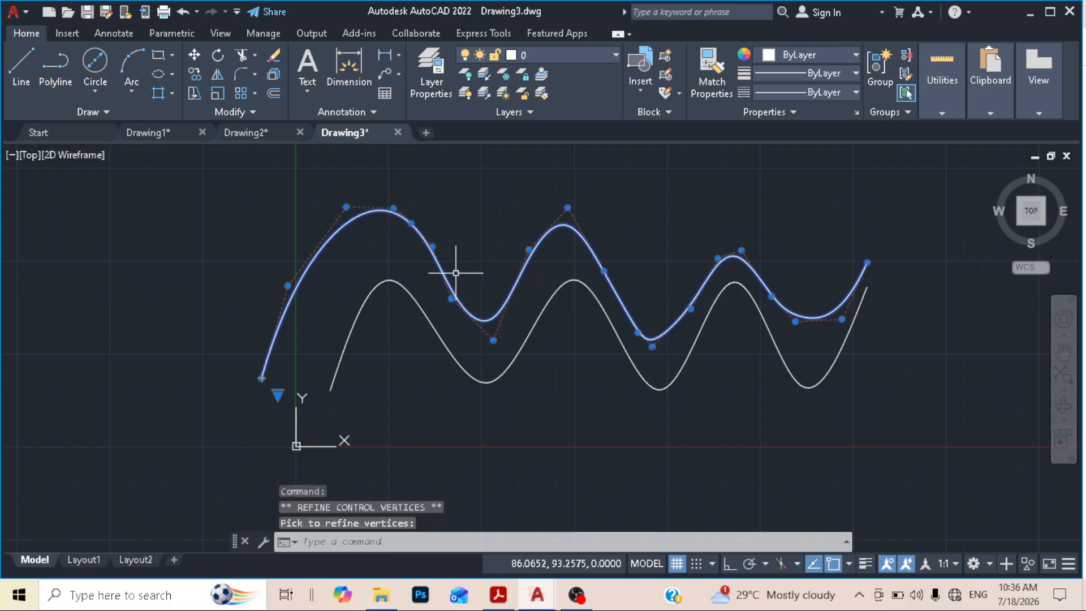
pyautogui.moveTo(346, 207)
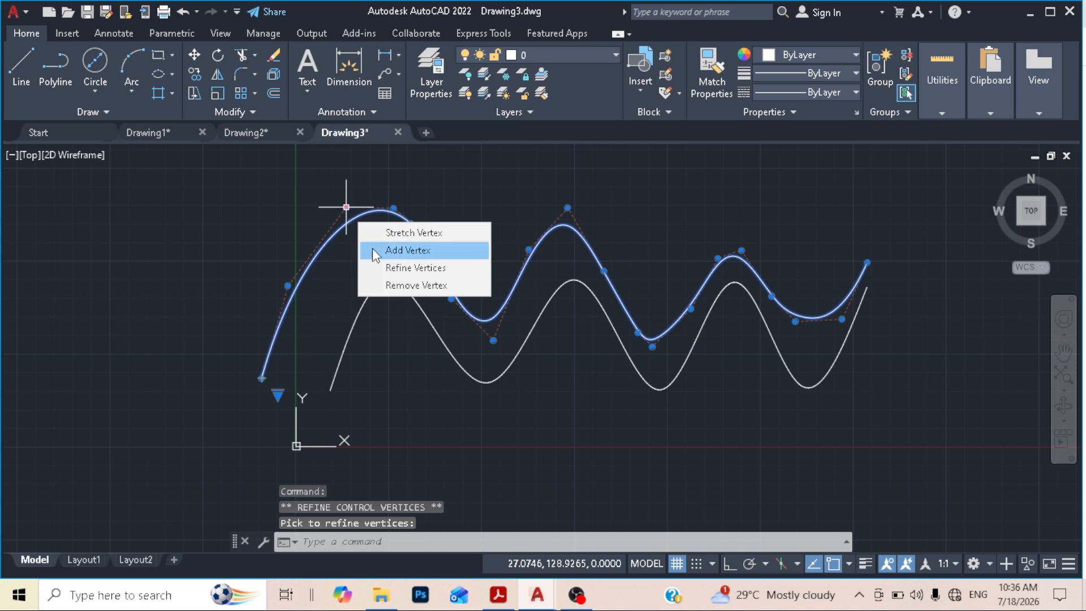
pyautogui.click(394, 274)
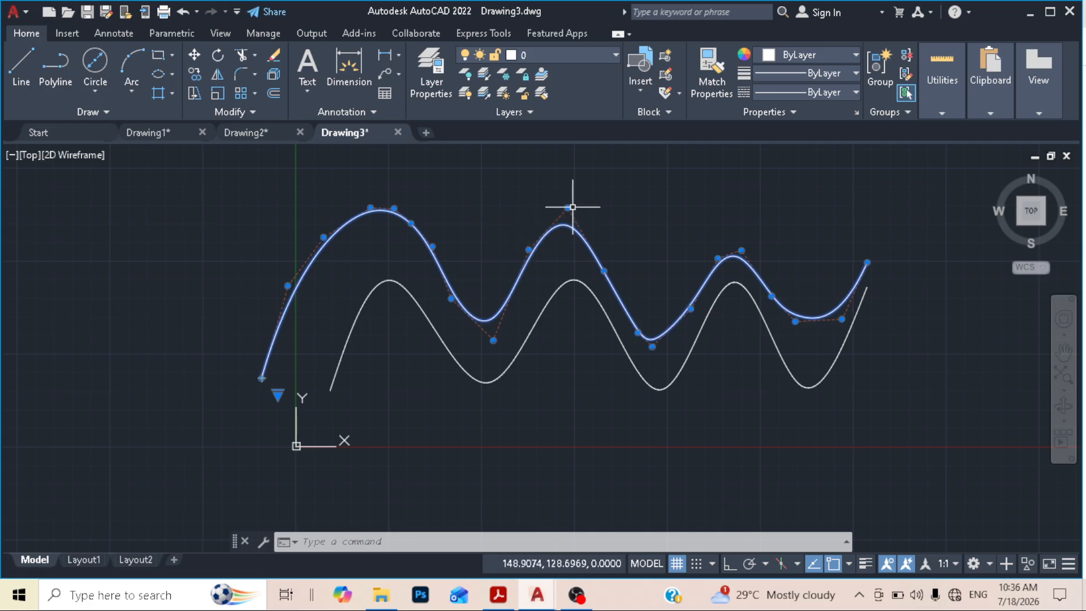
# Refine the control vertex above the upper spline's second crest and the resulting vertex just right of it.
pyautogui.moveTo(572, 207)
pyautogui.click(623, 270)
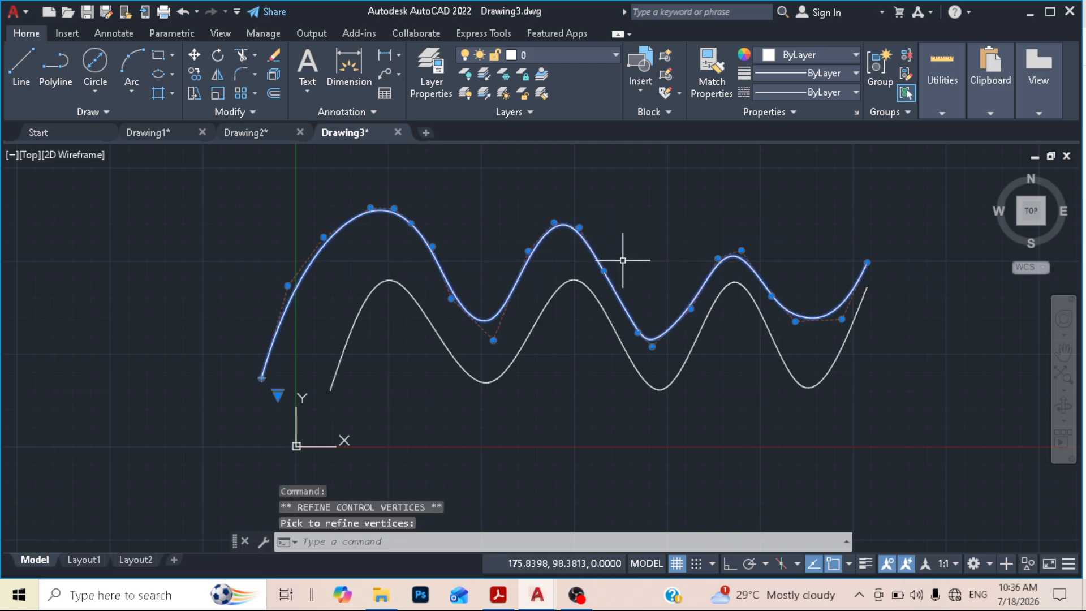
pyautogui.moveTo(579, 227)
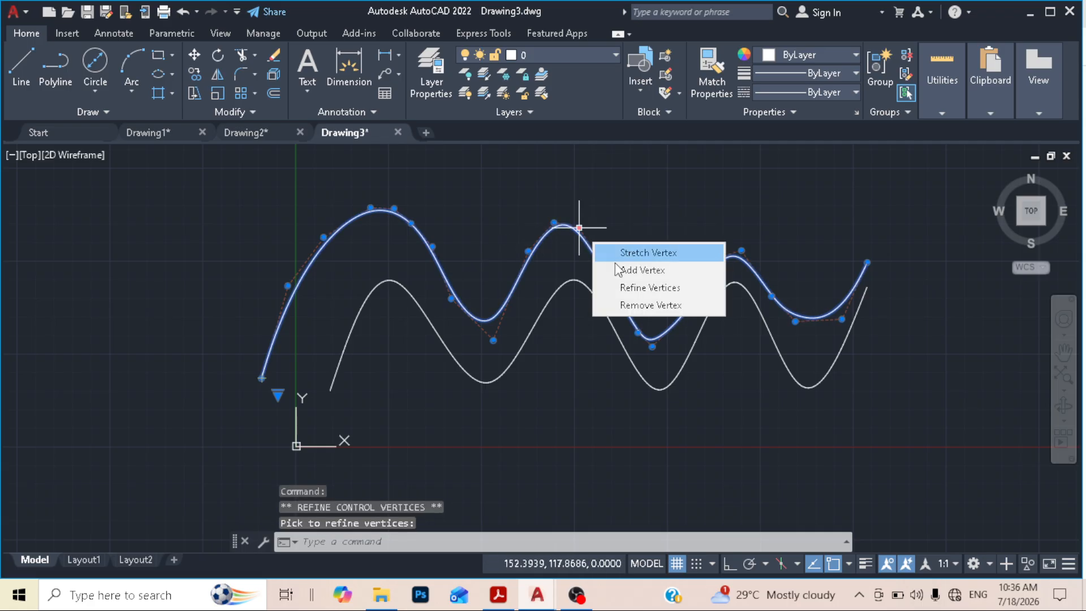
pyautogui.click(633, 290)
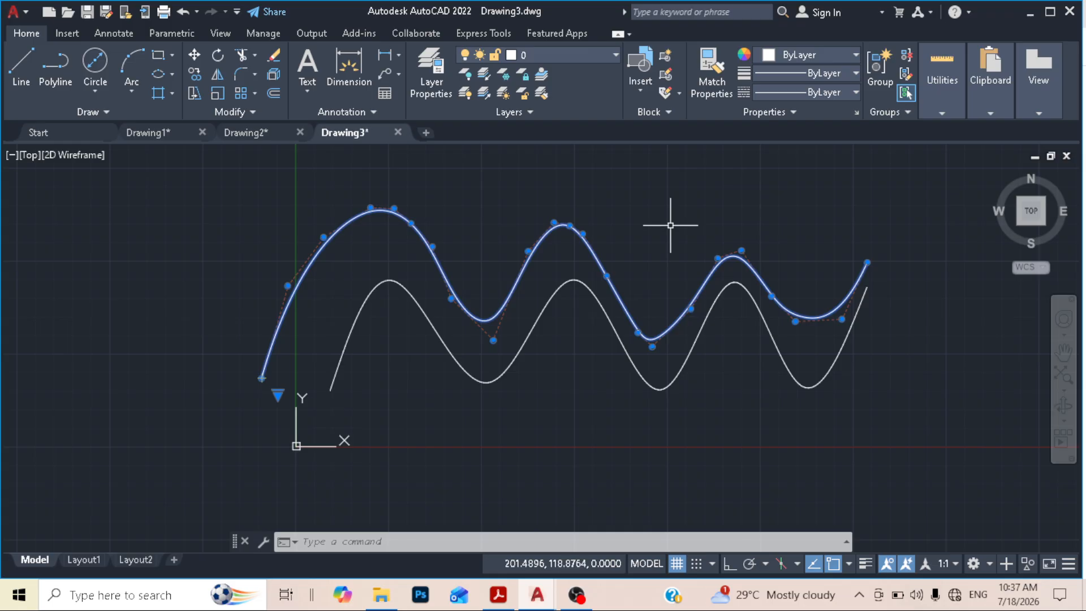
pyautogui.press('Escape')
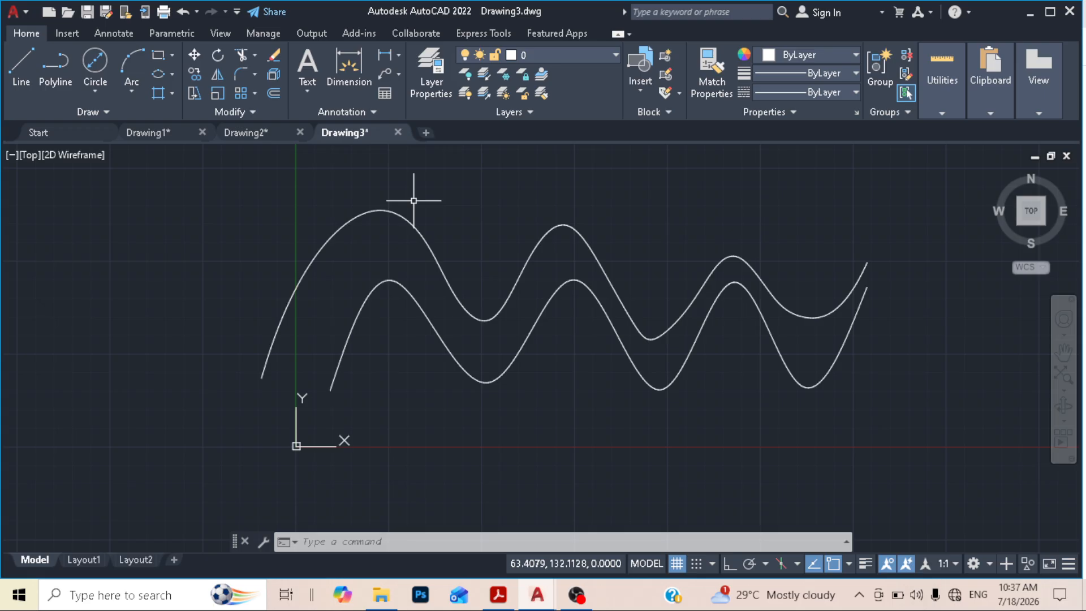
# Switch the lower spline's grips from Fit to Control Vertices and back to Fit.
pyautogui.click(387, 280)
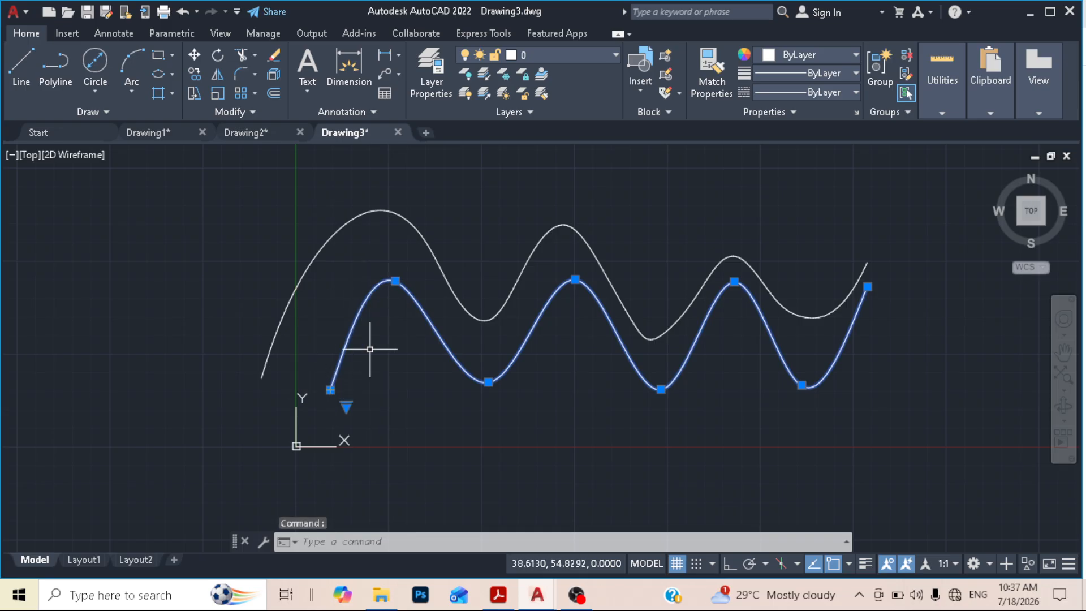
pyautogui.click(342, 405)
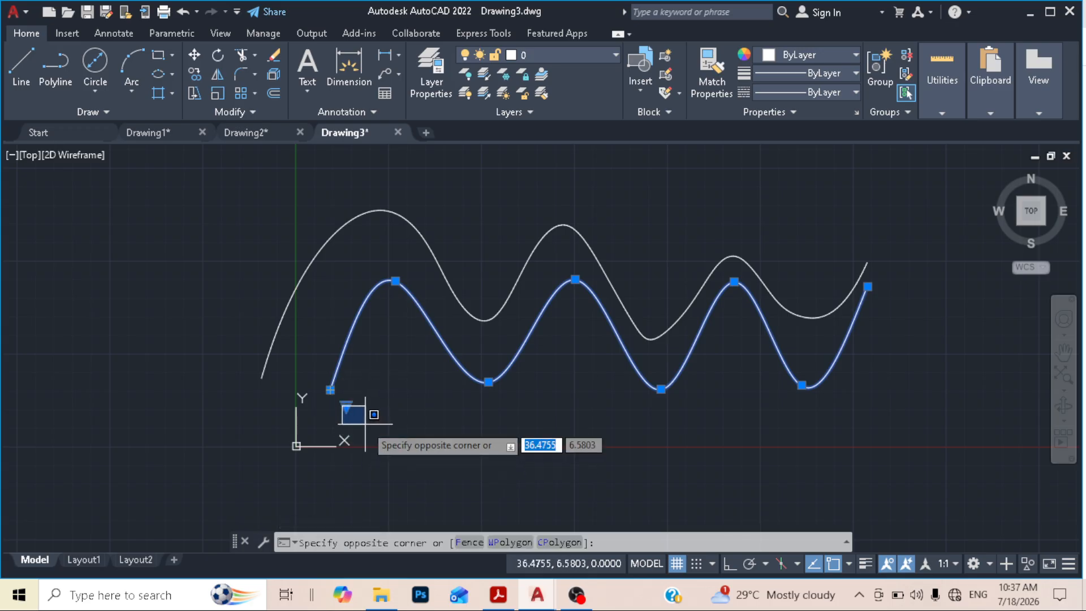
pyautogui.click(346, 412)
pyautogui.moveTo(346, 407)
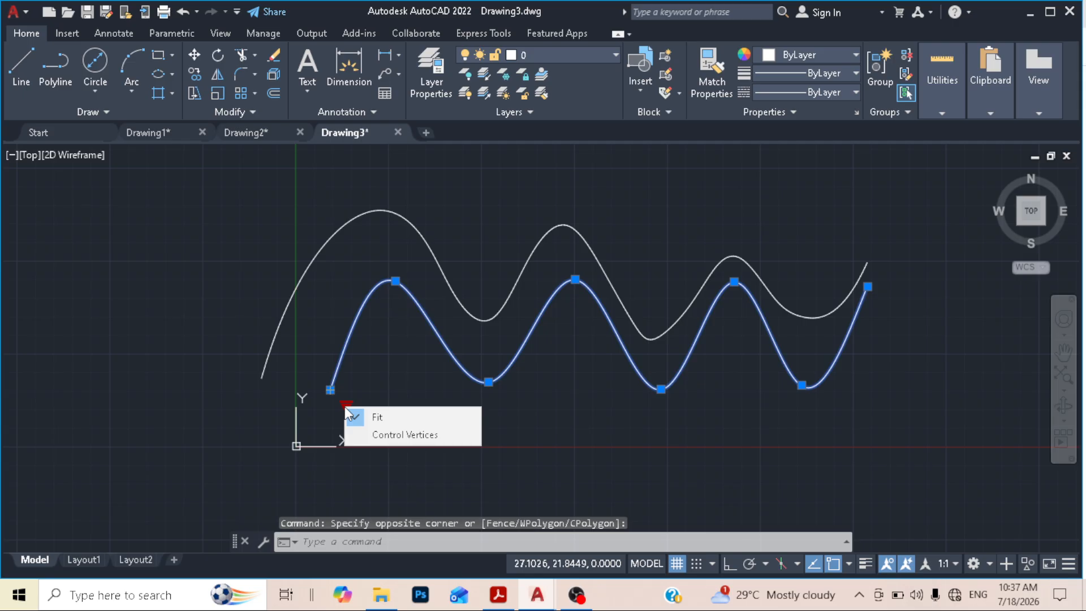
pyautogui.click(396, 432)
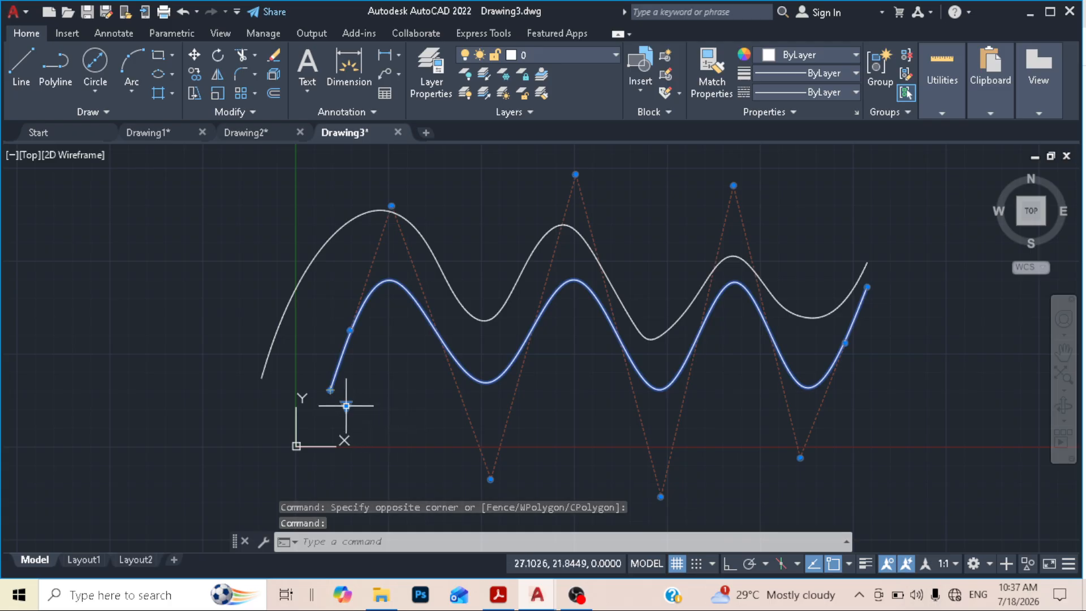
pyautogui.click(369, 419)
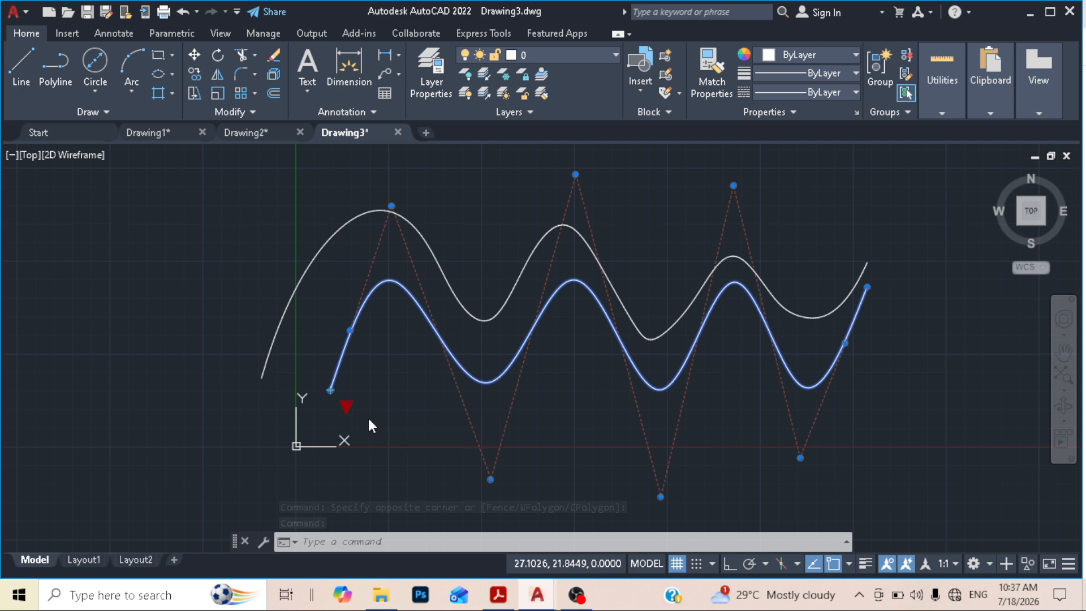